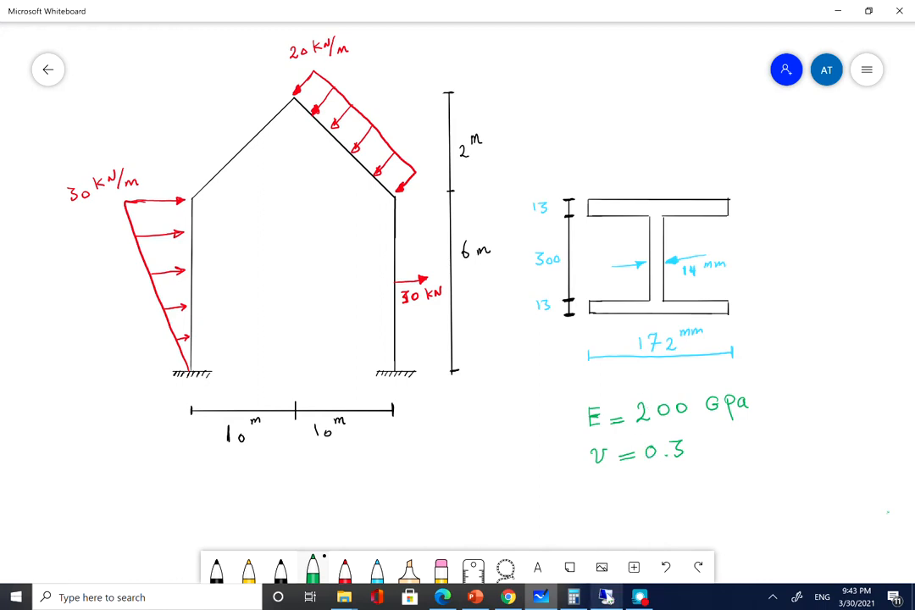
Step: Switch to the Abaqus/CAE remote session, maximize its window and enter the Part module
left_click(606, 598)
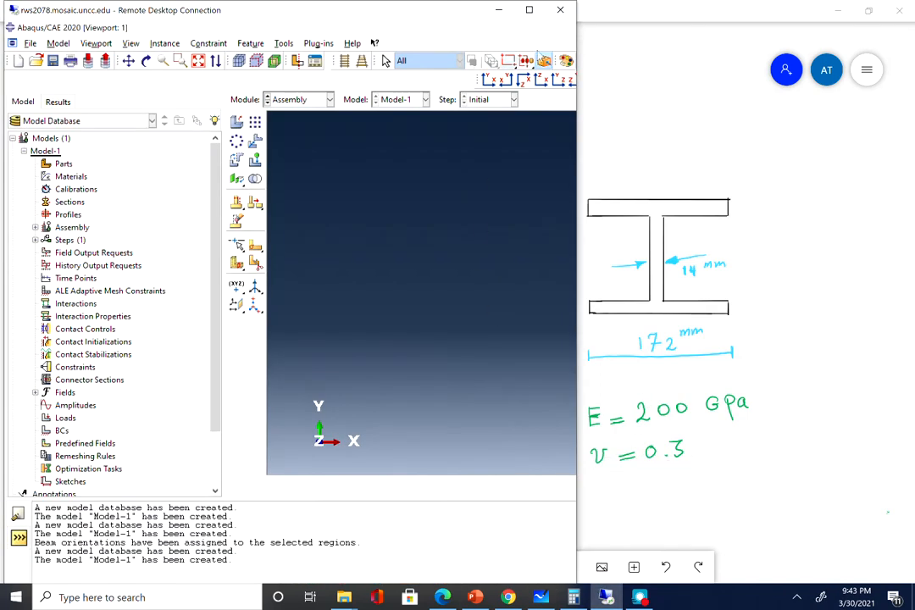
left_click(529, 10)
left_click(296, 80)
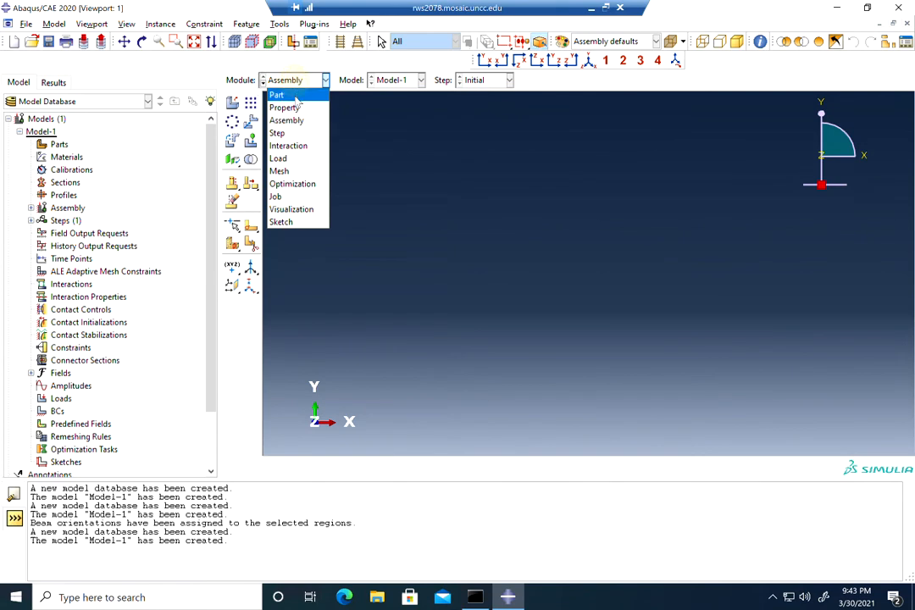
left_click(278, 93)
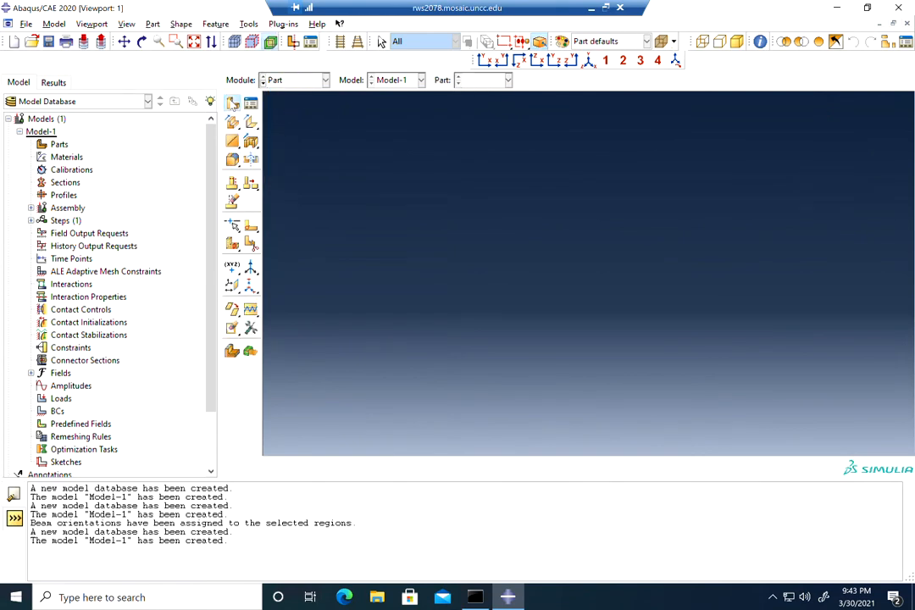
Step: Create a 2D planar deformable wire part named Frame with an approximate size of 80
left_click(233, 105)
triple_click(360, 44)
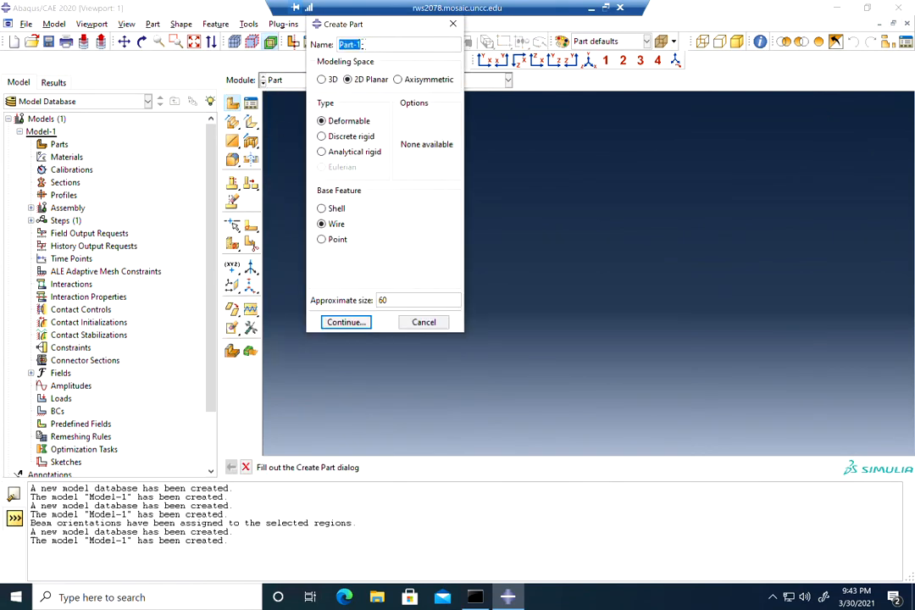
type("frame")
double_click(389, 300)
type("80")
left_click(346, 322)
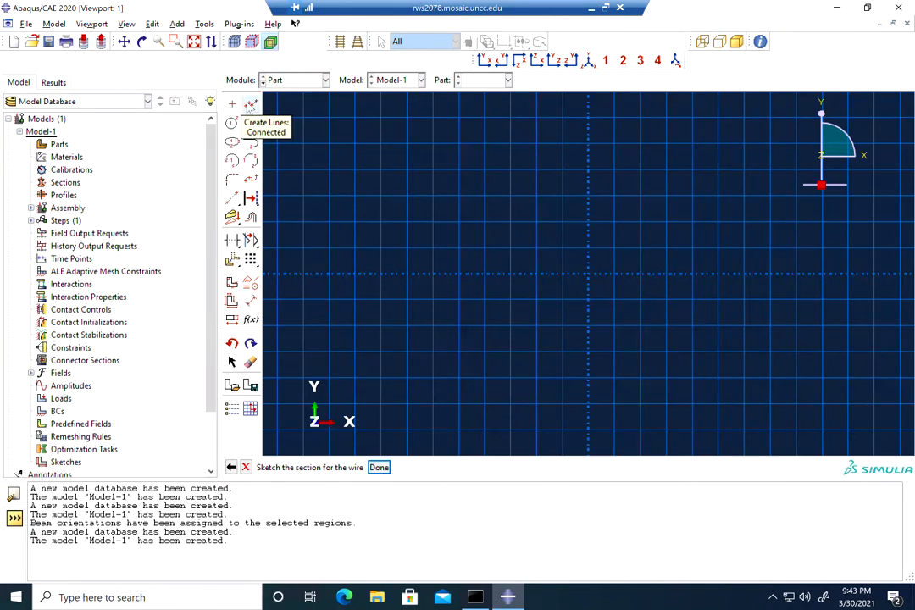
Step: Sketch the frame's left column and left rafter as connected lines through 0,0, 0,6 and 10,8
left_click(250, 105)
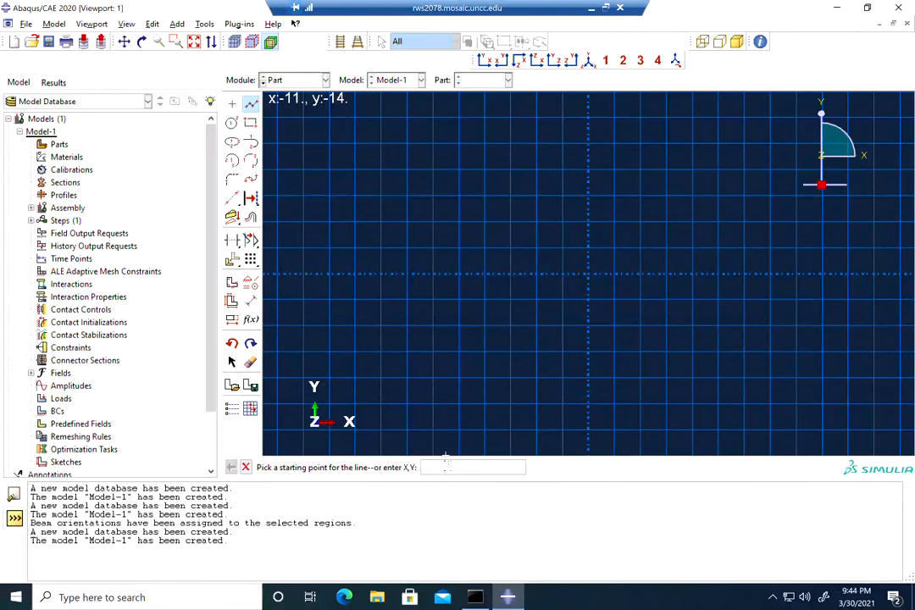
type("0,0")
key("Return")
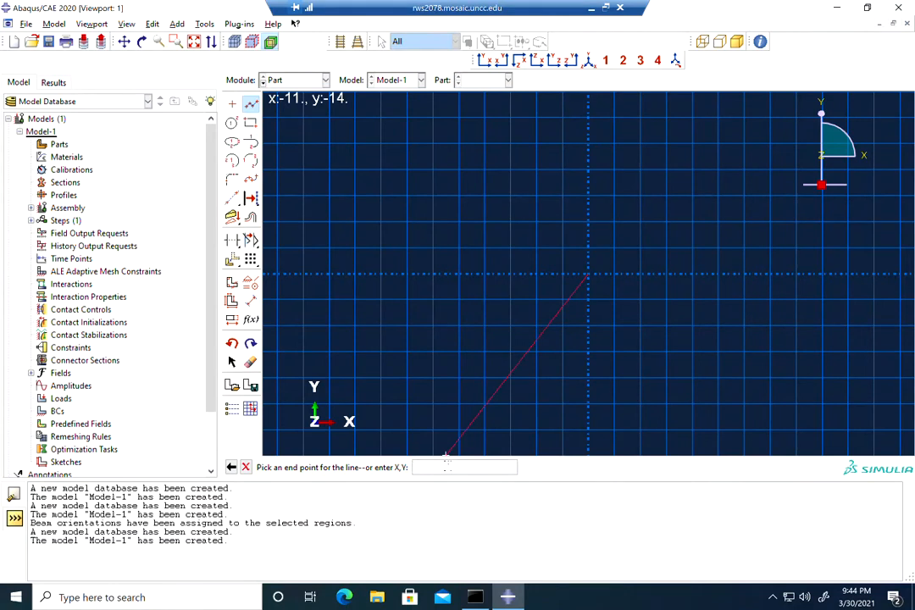
type("0,6")
key("Return")
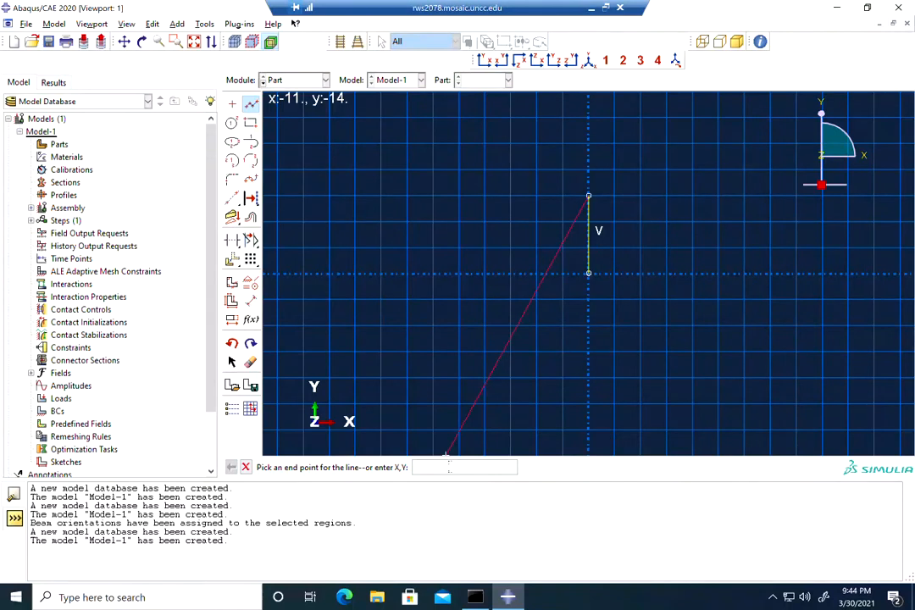
type("10")
type(",5")
key("Return")
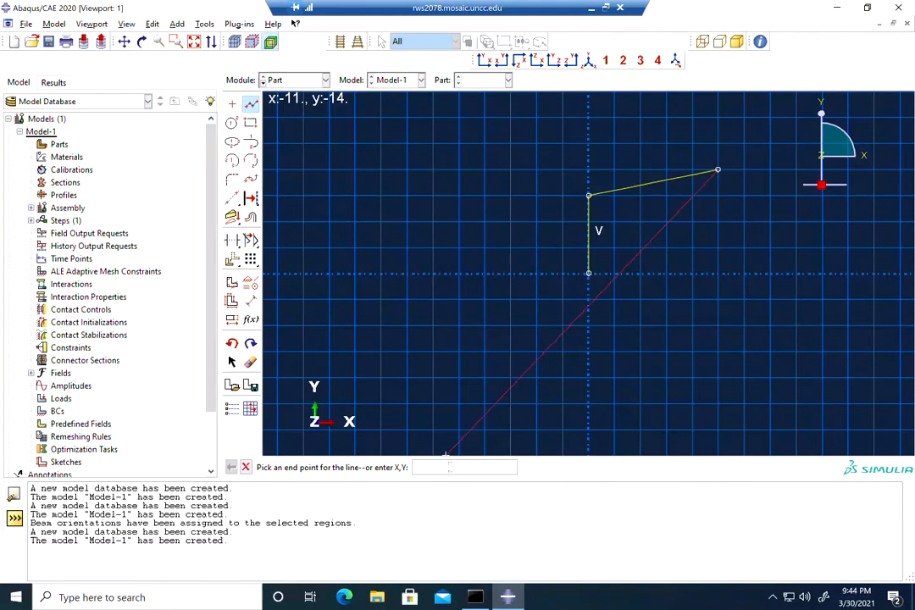
Step: Continue the connected lines to 20,6 and 20,0 for the right rafter and column, and finish the wire sketch
type("20,6")
key("Return")
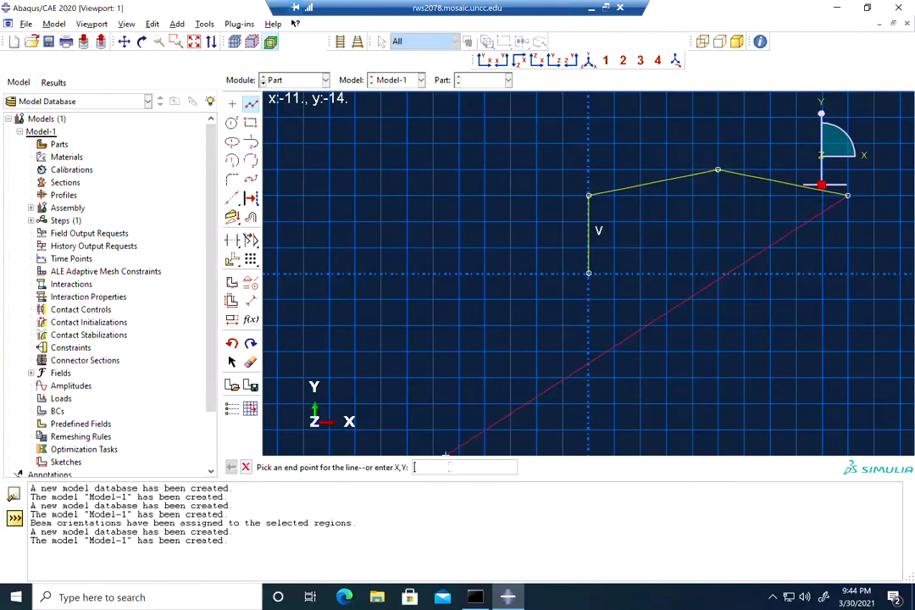
type("20,0")
key("Return")
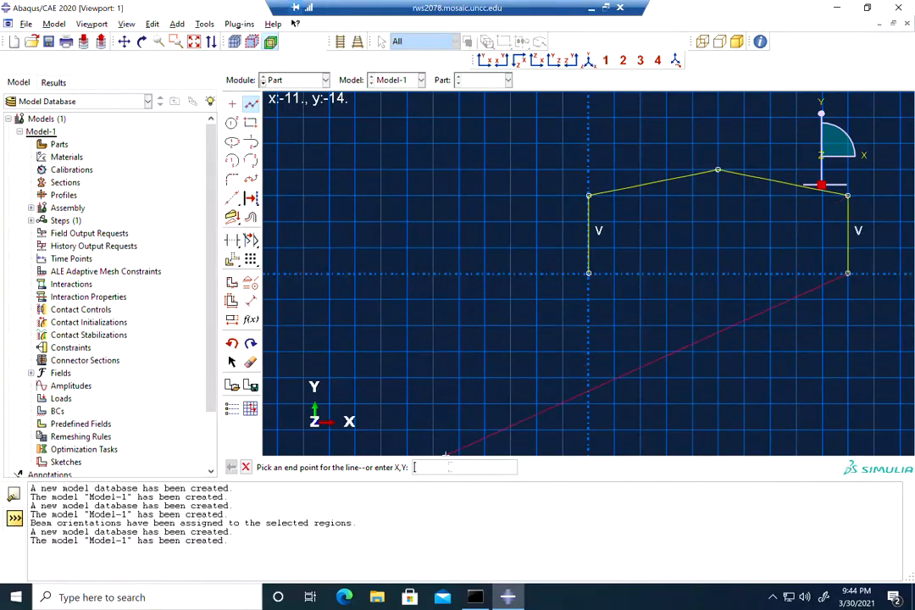
key("Escape")
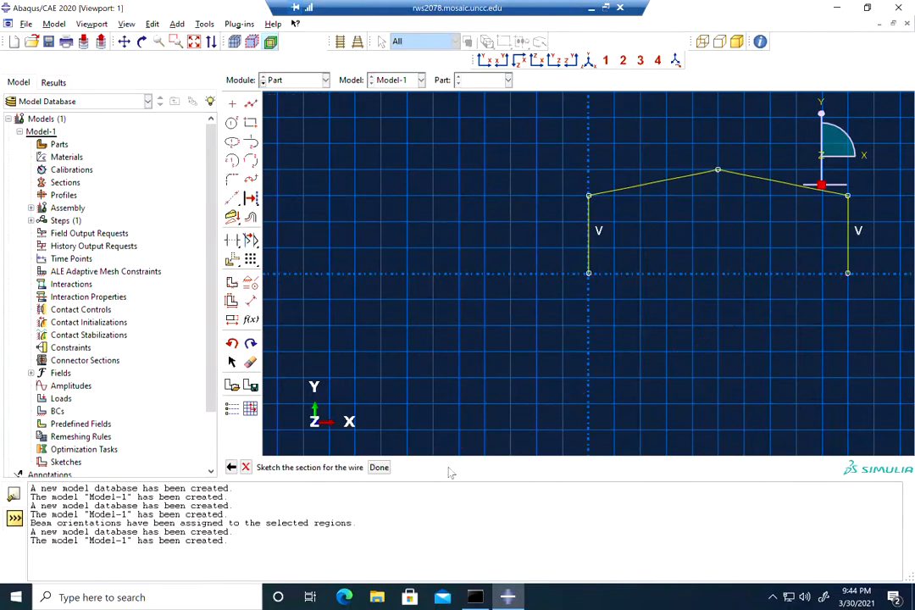
left_click(379, 468)
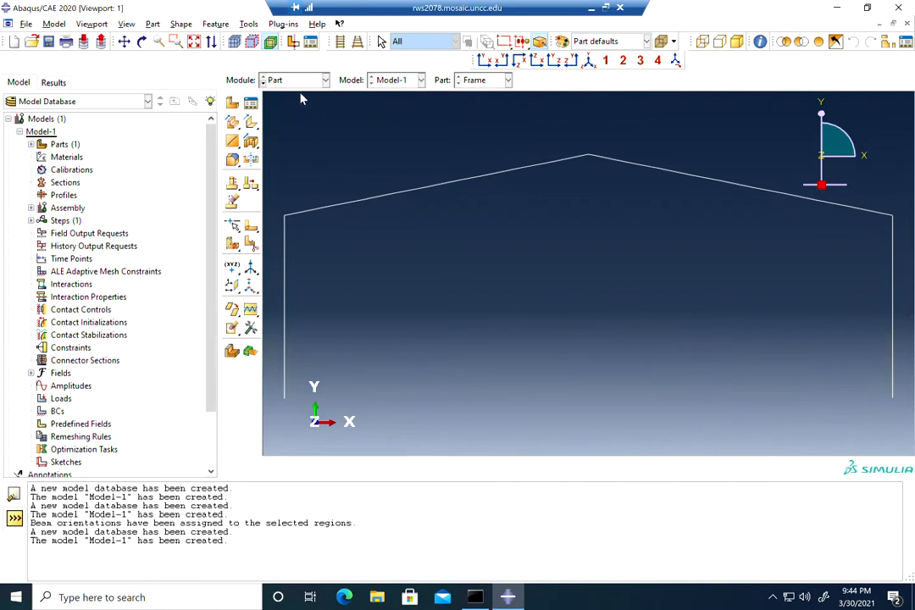
Step: Enter the Property module and start a new material named Steel
left_click(267, 79)
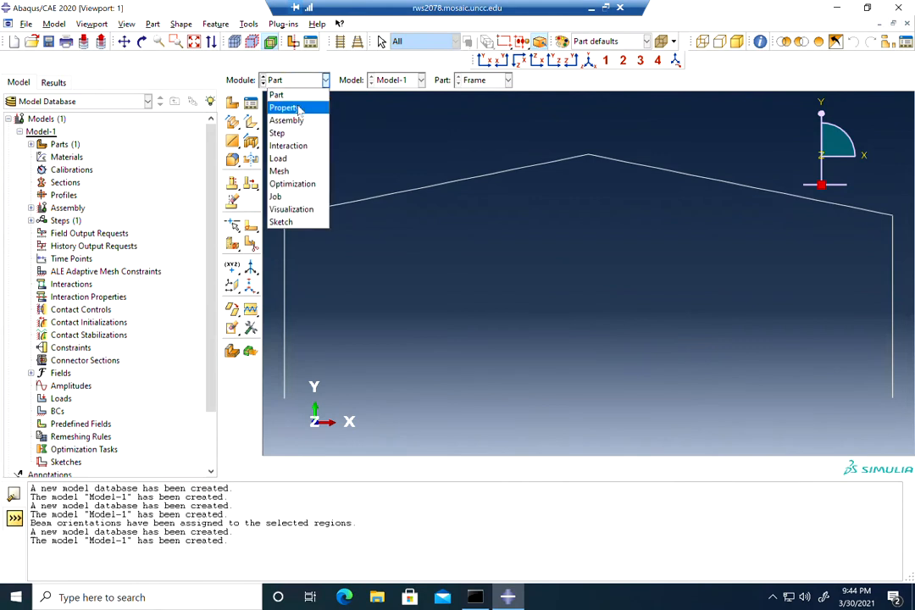
left_click(296, 108)
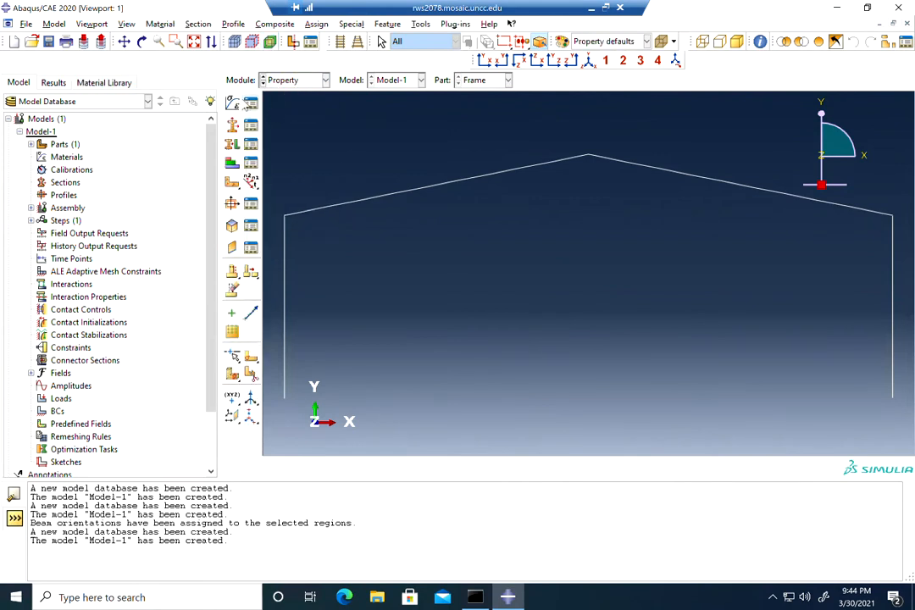
left_click(235, 103)
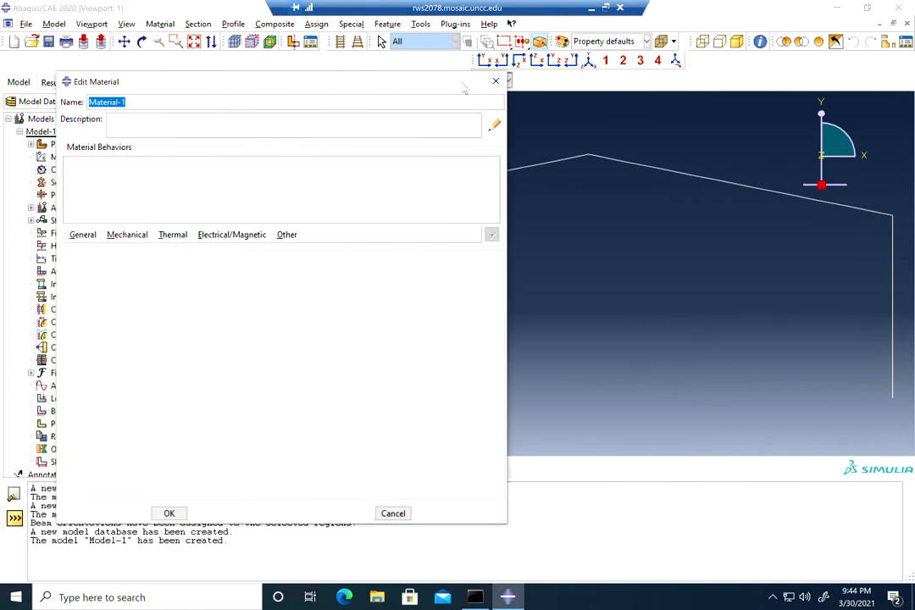
left_click_drag(321, 82, 559, 79)
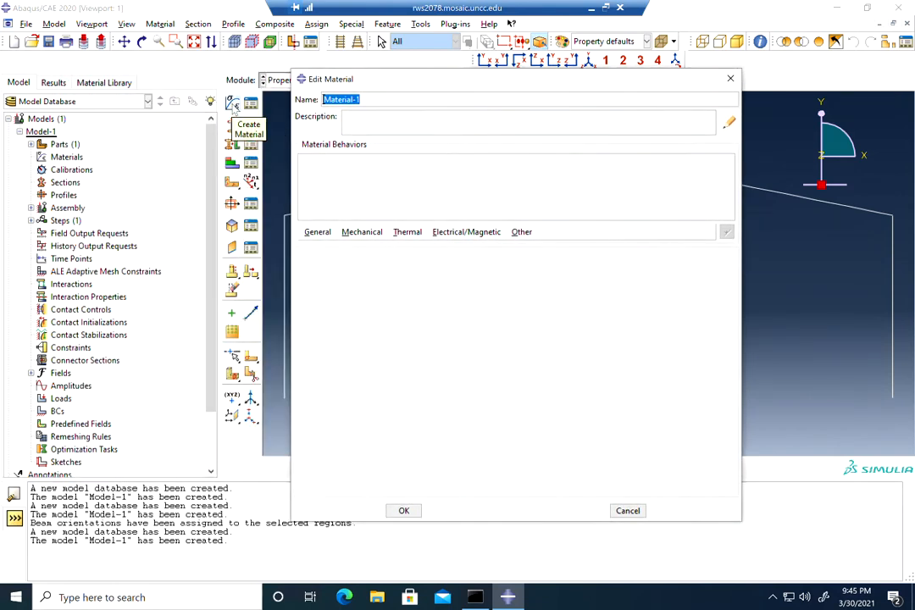
left_click(352, 99)
triple_click(352, 99)
type("Steel")
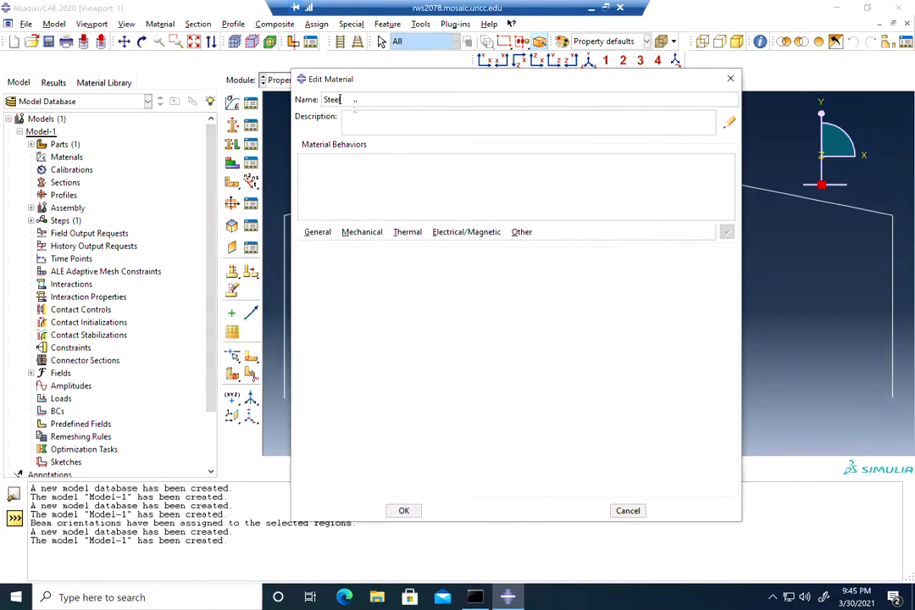
Step: Give Steel isotropic elastic behavior with Young's modulus 200e6 and Poisson's ratio 0.3, and save the material
left_click(362, 232)
mouse_move(380, 247)
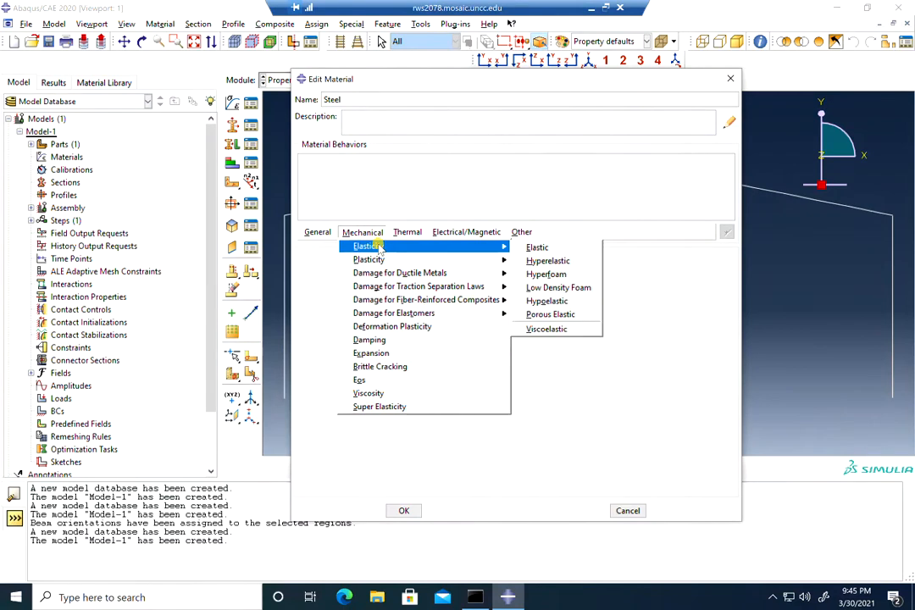
left_click(535, 246)
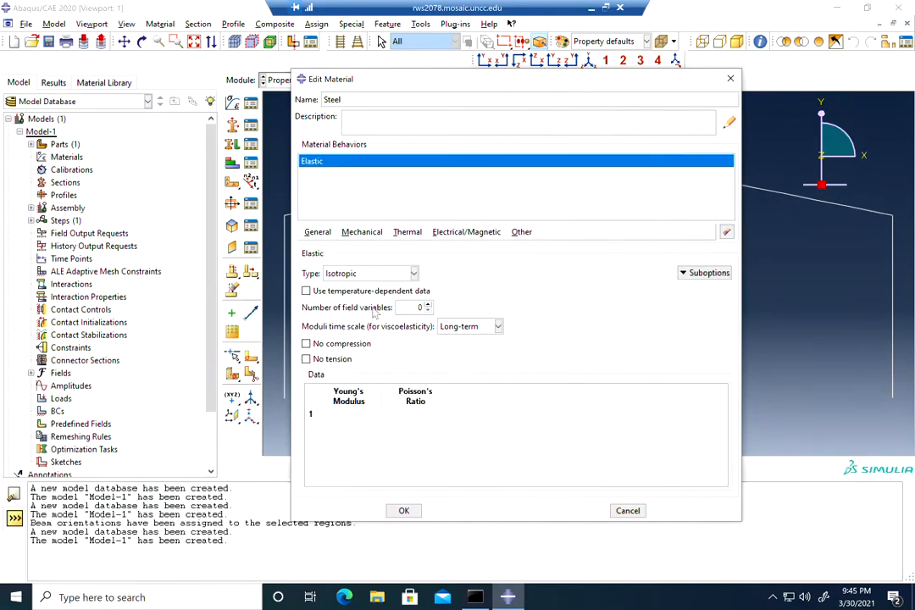
left_click(346, 414)
type("200e6")
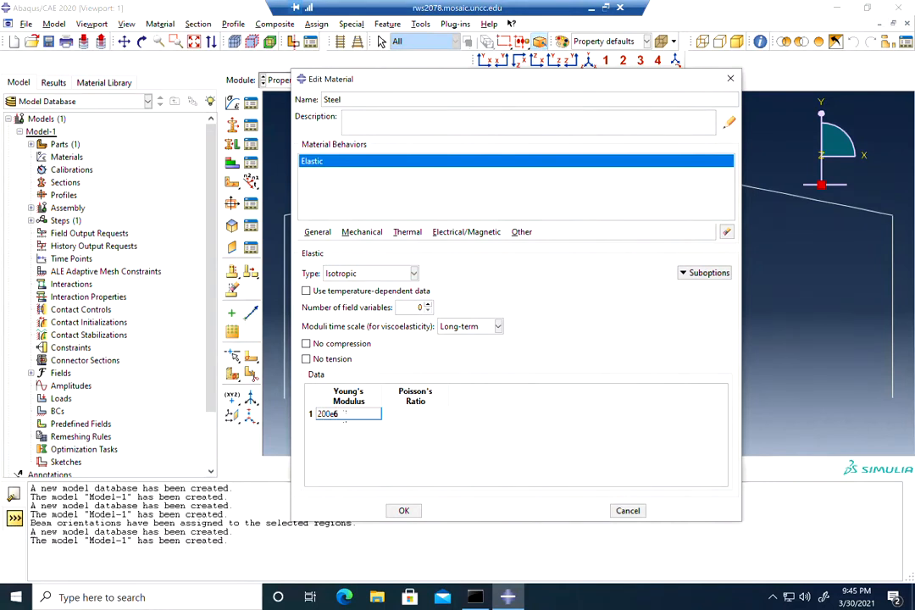
key("Tab")
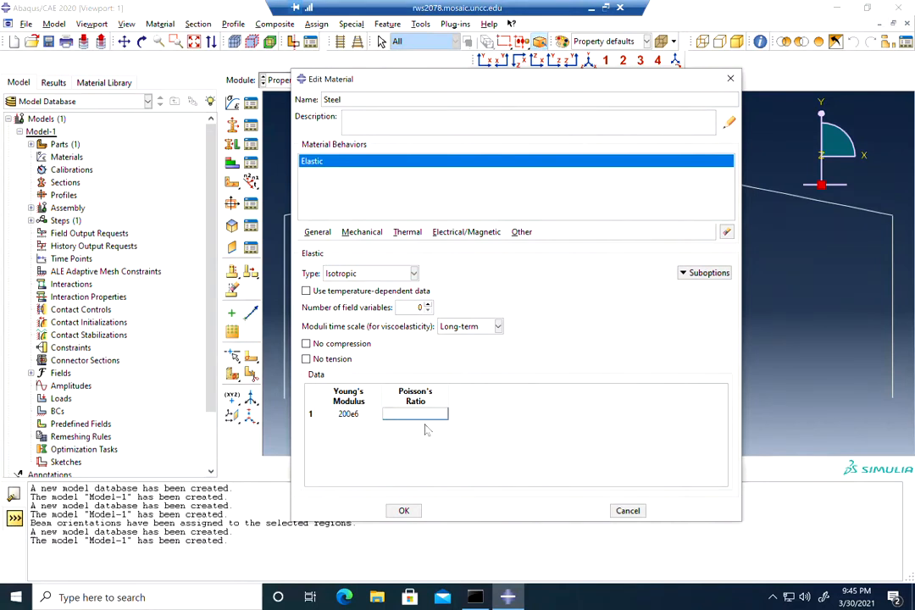
type("0.3")
left_click(404, 511)
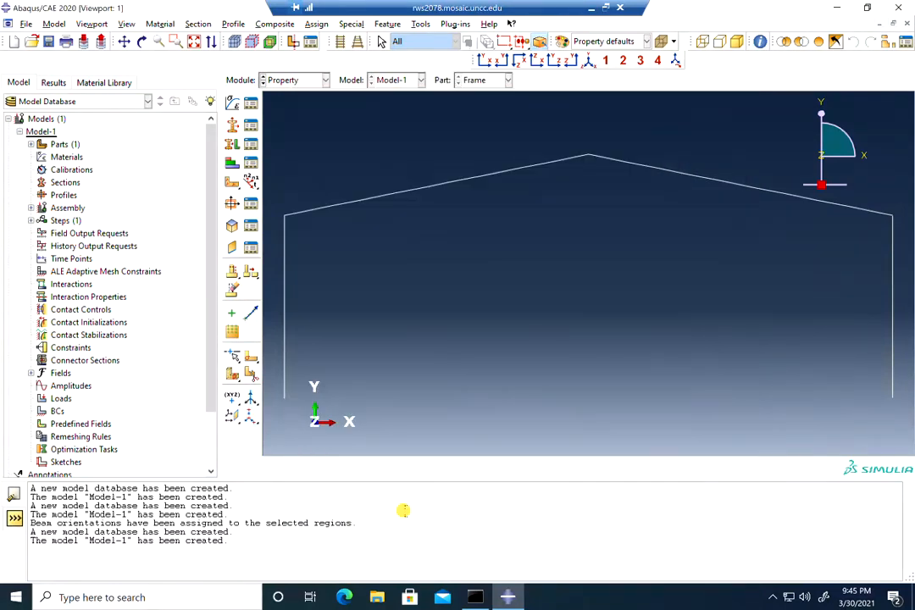
Step: Start a beam section integrated during analysis with material Steel, and begin an I-shaped profile for it
left_click(232, 125)
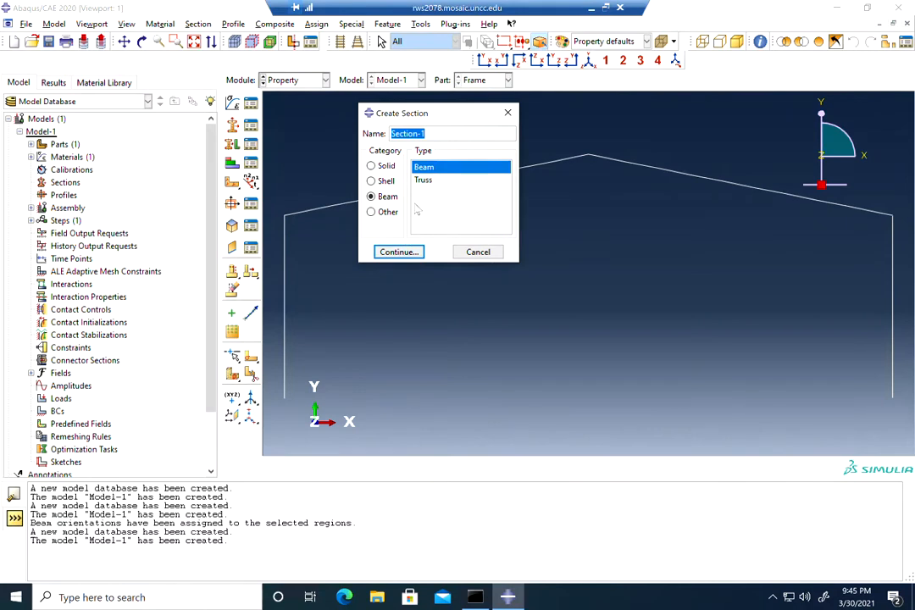
key("Return")
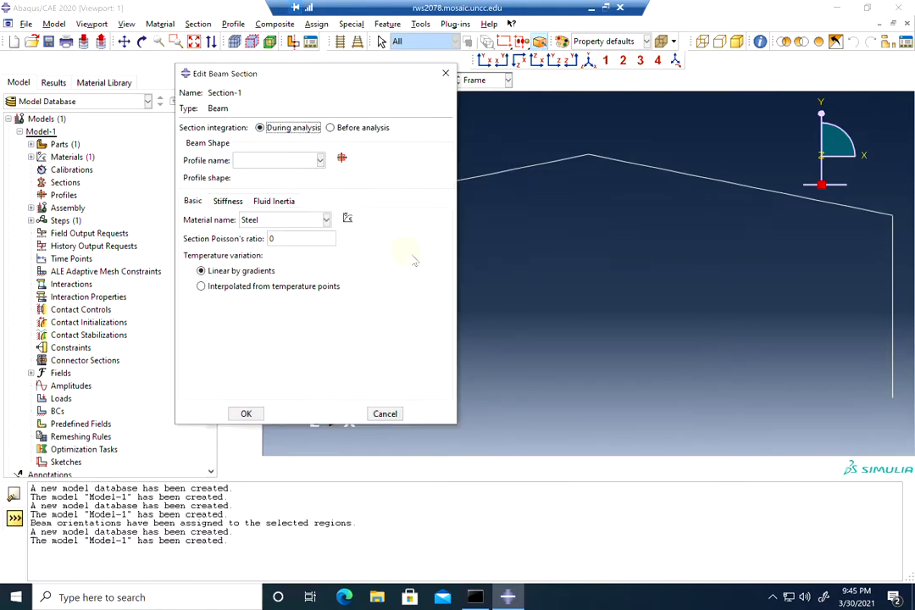
left_click(342, 158)
left_click(253, 202)
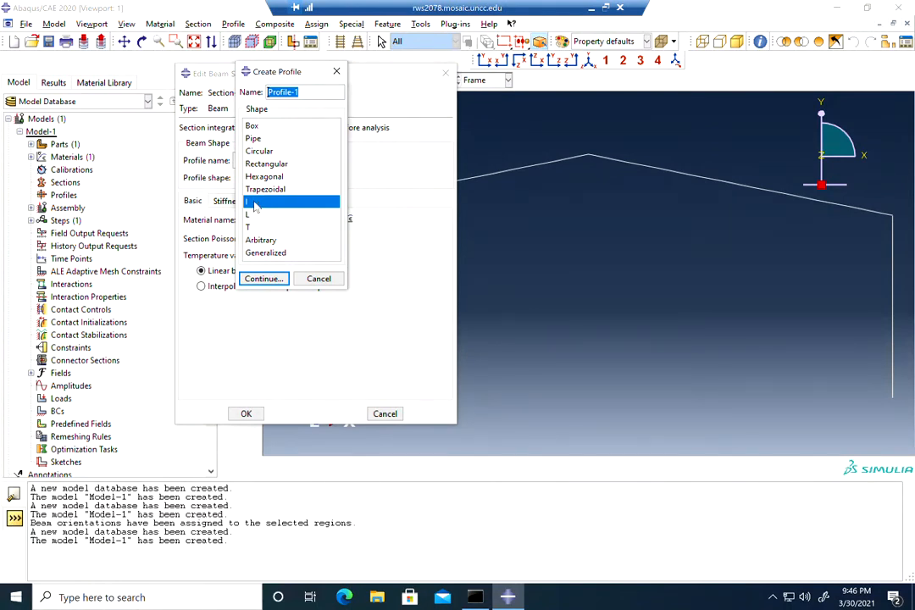
left_click(255, 279)
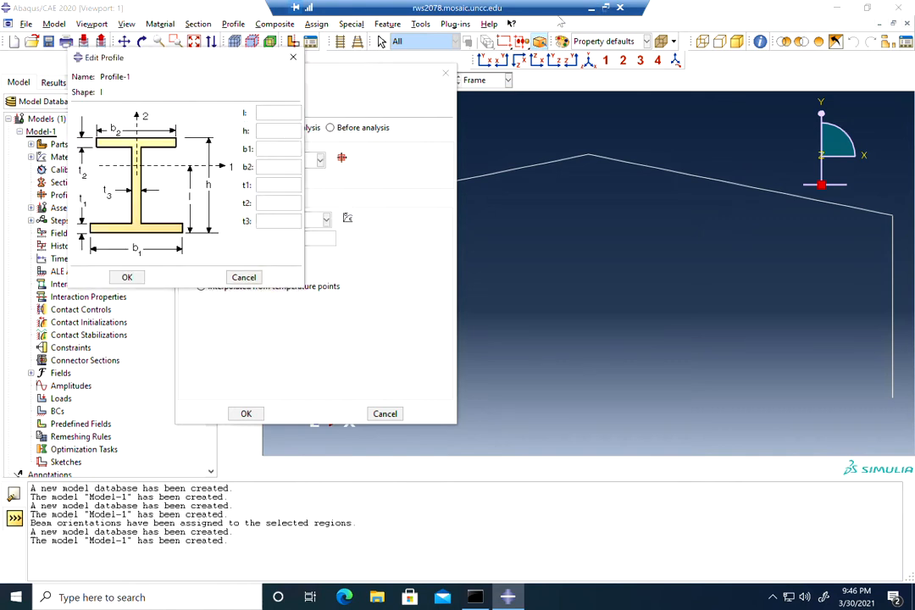
Step: Consult the section sketch in Microsoft Whiteboard, return to Abaqus/CAE, and set the I-profile's l to 0.1795 and h to 0.359
left_click(607, 8)
left_click(553, 129)
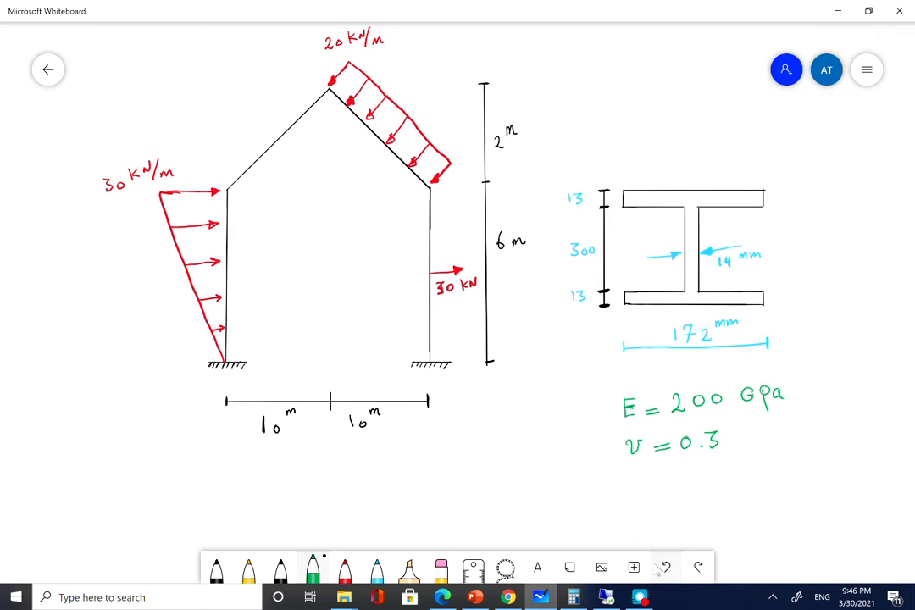
left_click(606, 598)
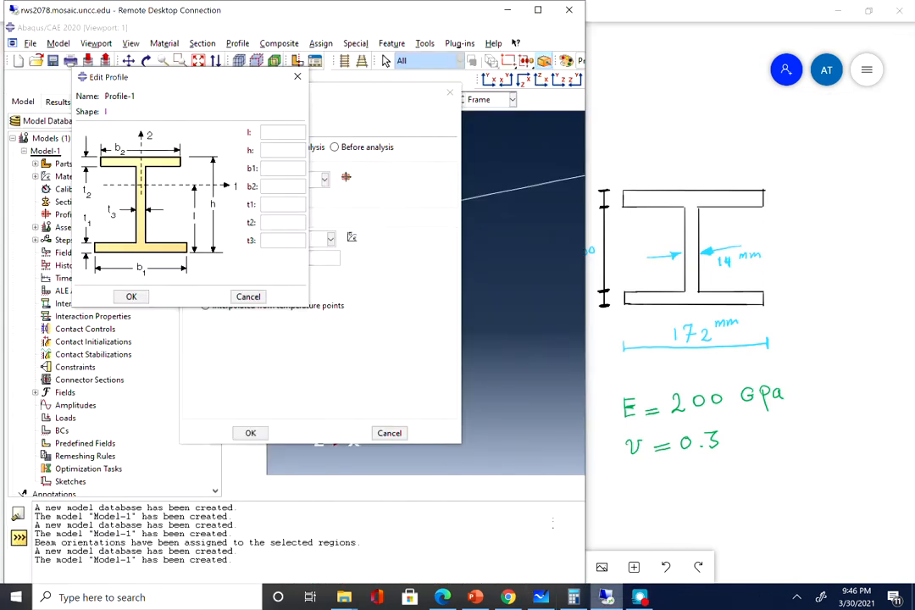
left_click(263, 132)
type("0.1")
key("BackSpace")
key("BackSpace")
key("BackSpace")
type("0.1795")
left_click(284, 151)
type("0.359")
Step: Set both flange widths of the I-profile, b1 and b2, to 0.172
key("Tab")
type("0.172")
left_click(280, 185)
type("0.172")
Step: Set flange thicknesses t1 and t2 to 0.013 and web thickness t3 to 0.008, and save the profile and beam section
left_click(271, 204)
type("0.013")
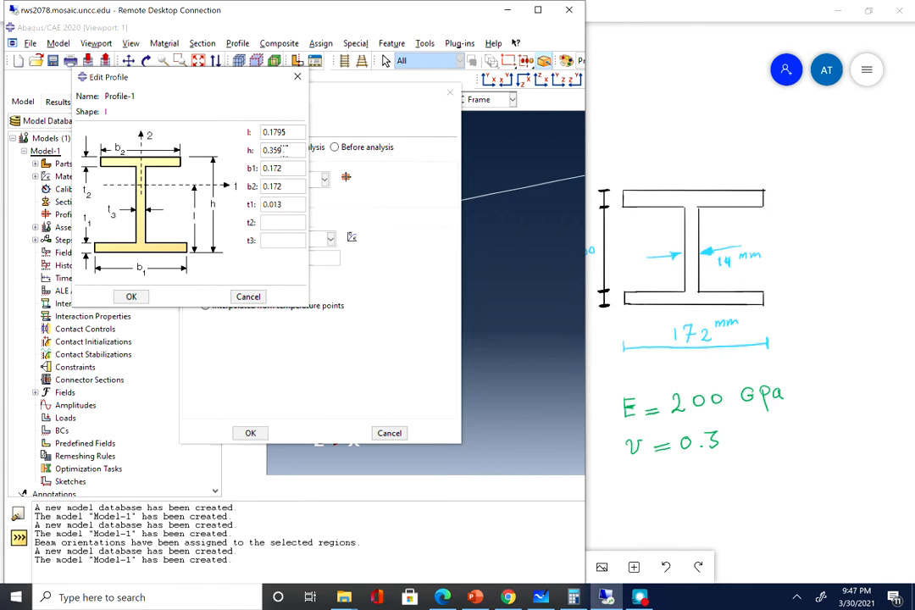
type("0.014")
key("BackSpace")
type("3")
left_click(262, 240)
type("0.008")
left_click(129, 297)
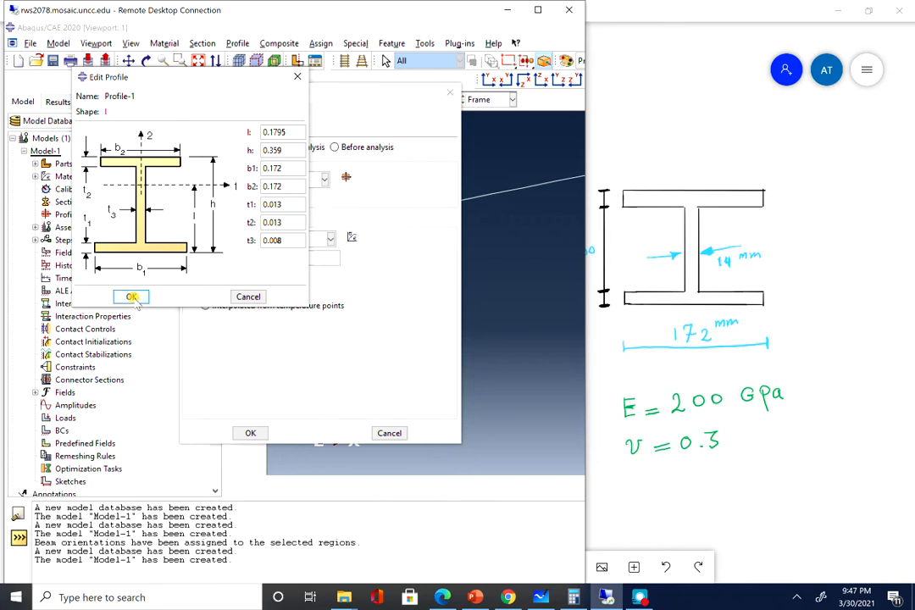
left_click(252, 434)
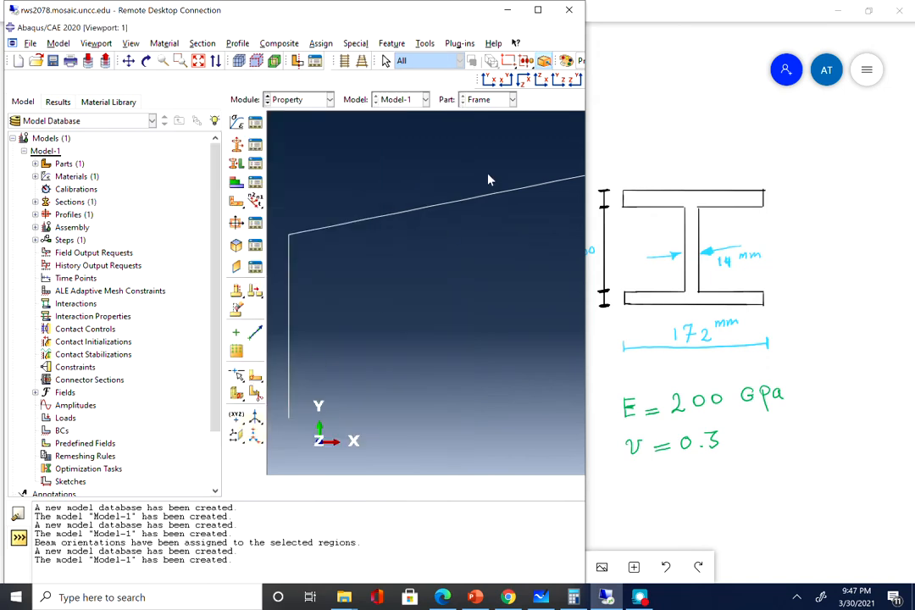
Step: Maximize the remote Abaqus/CAE window and assign the Steel beam section Section-1 to all members of the frame
left_click(537, 10)
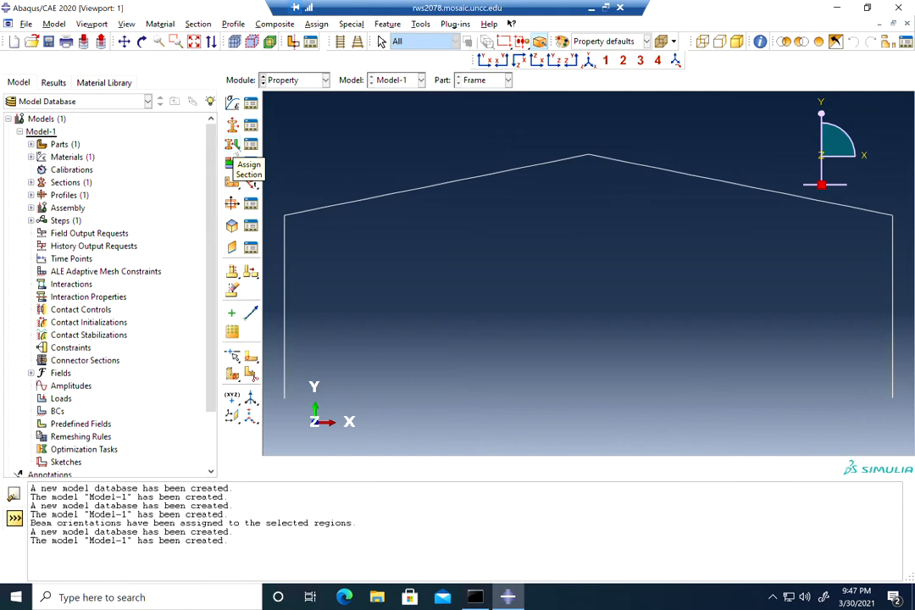
left_click(231, 144)
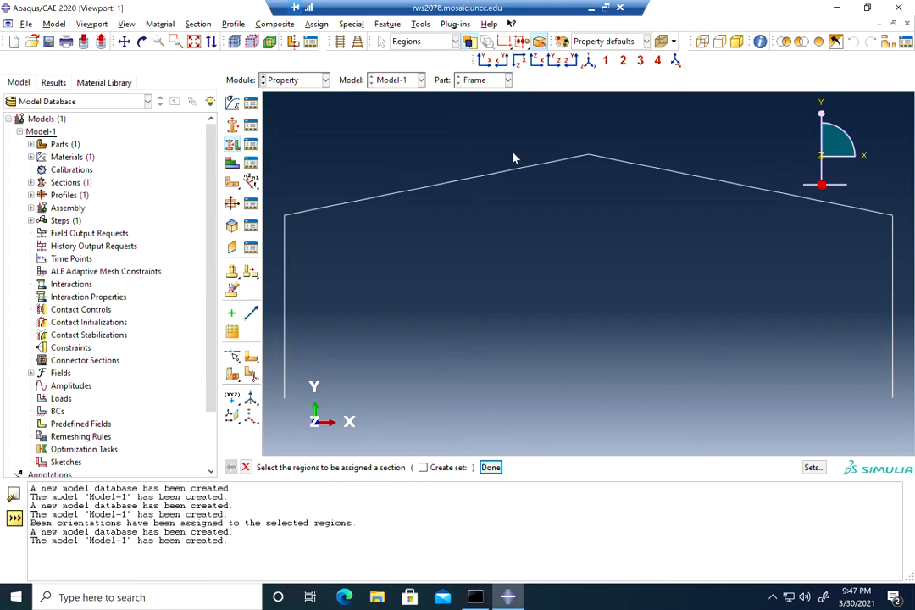
left_click_drag(904, 169, 276, 348)
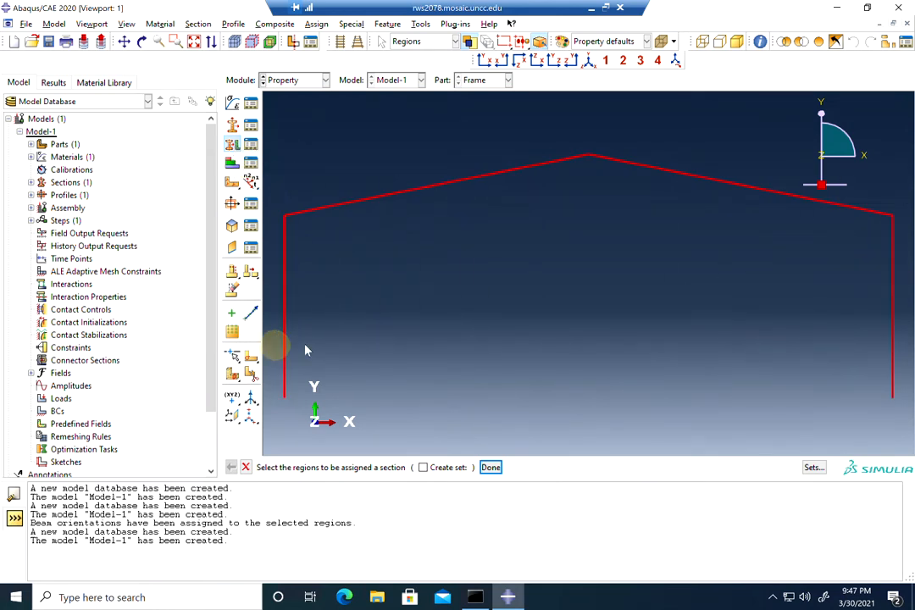
left_click(491, 467)
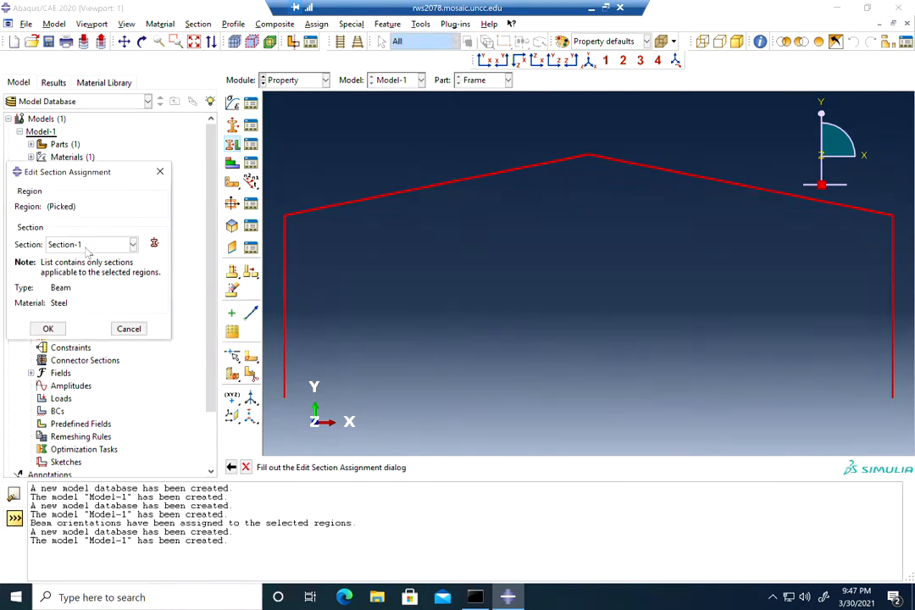
left_click(48, 329)
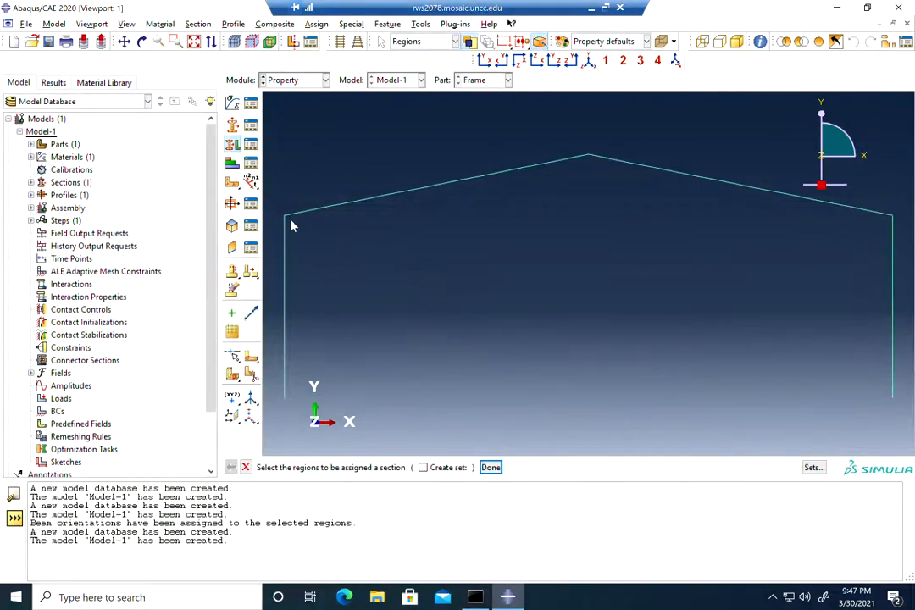
Step: Assign a beam section orientation to all frame members with an n1 direction of 0.0,0.0,-1.0
left_click(251, 182)
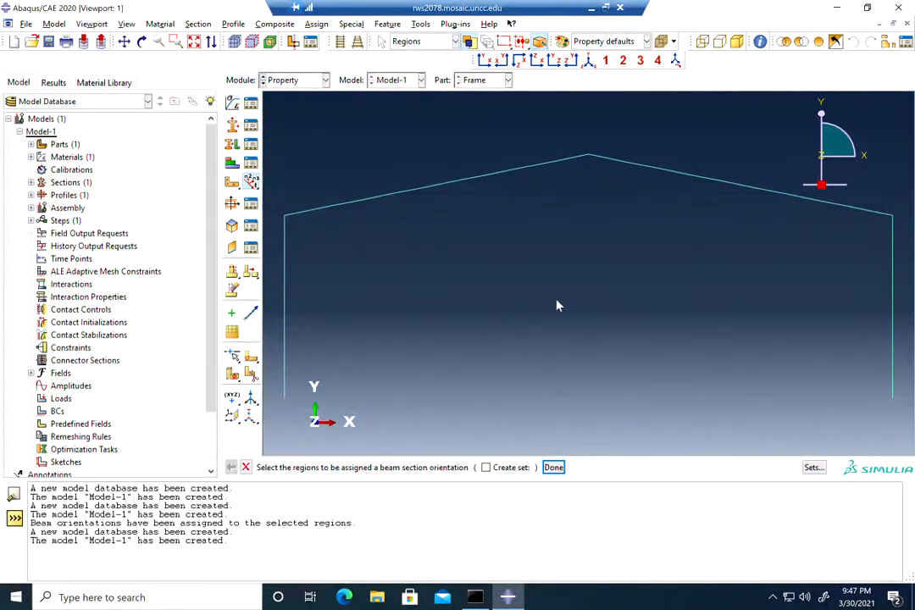
left_click_drag(907, 161, 266, 354)
left_click(554, 468)
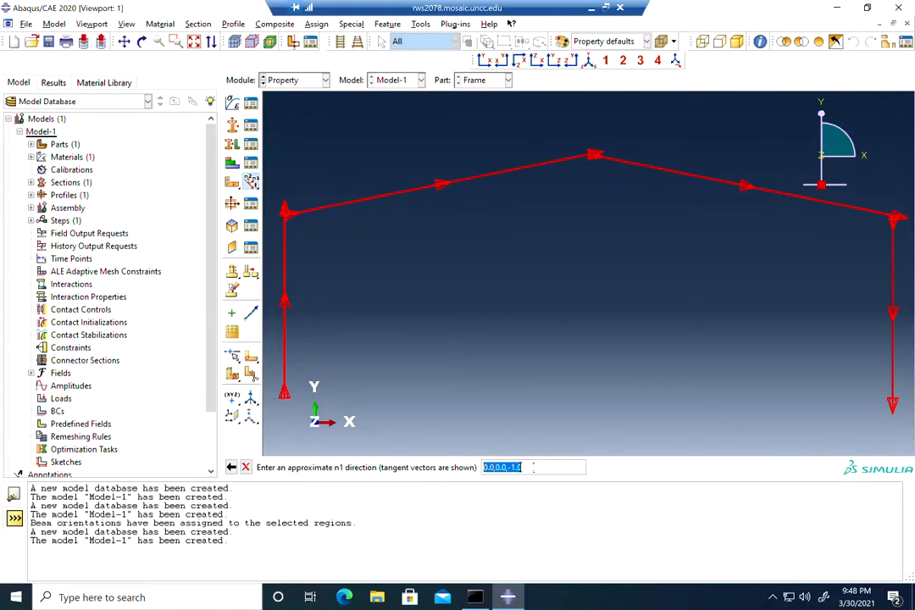
left_click(533, 467)
key("Return")
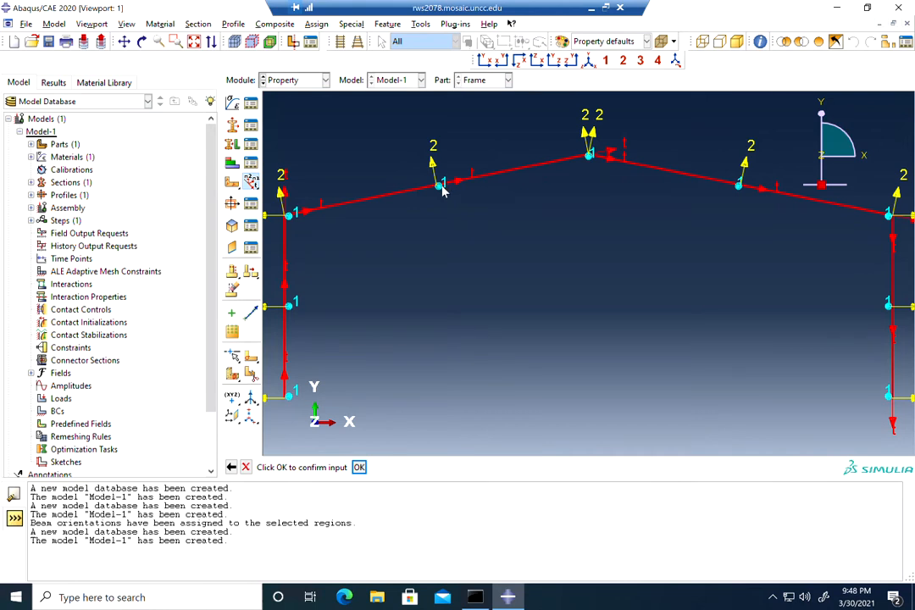
left_click(359, 467)
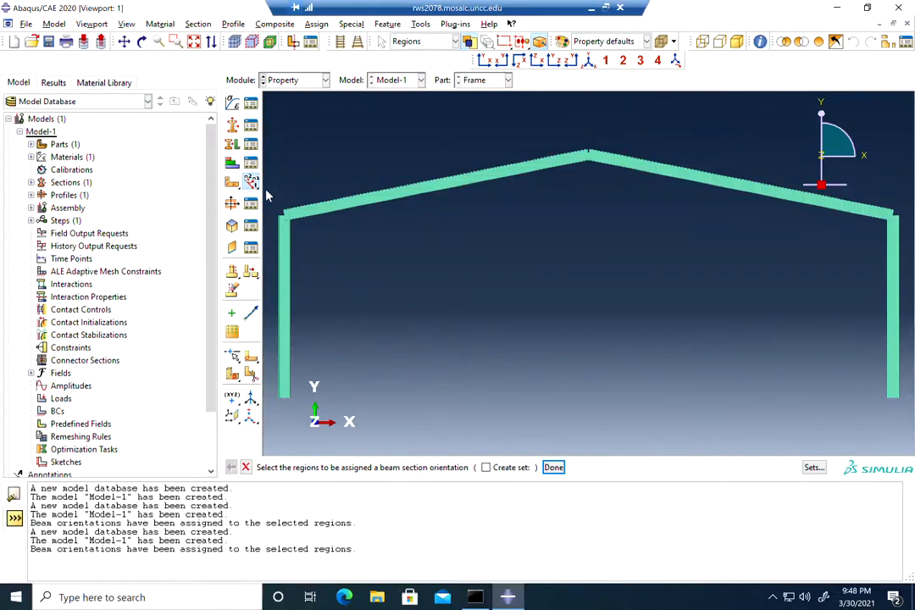
Step: Check the part's beam profile rendering options and examine the rendered I-section members from several angles
left_click(126, 24)
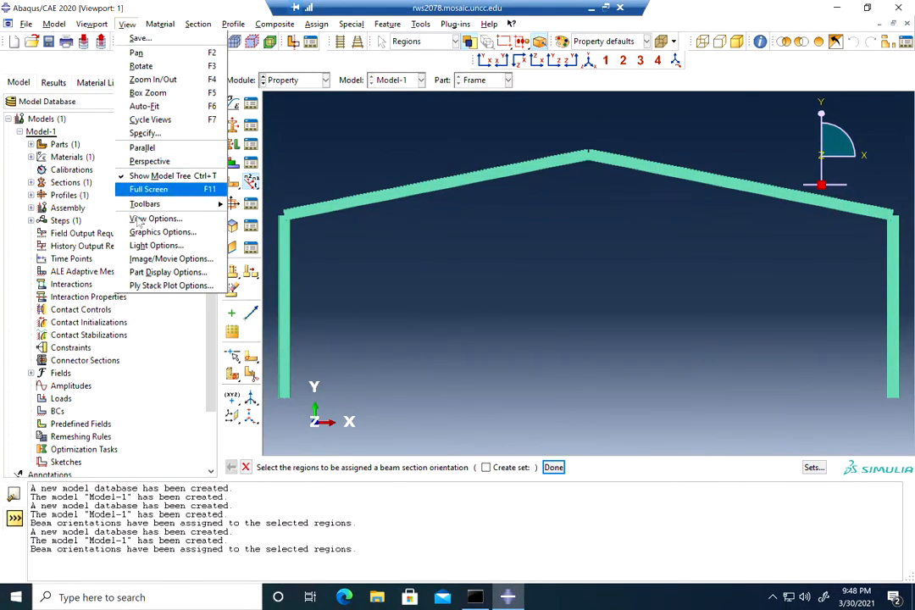
left_click(153, 272)
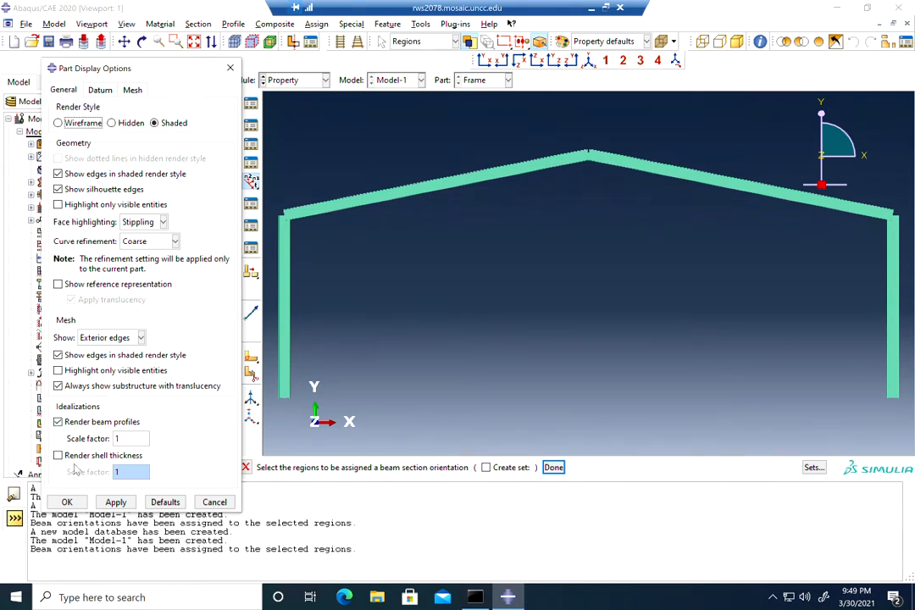
left_click(66, 502)
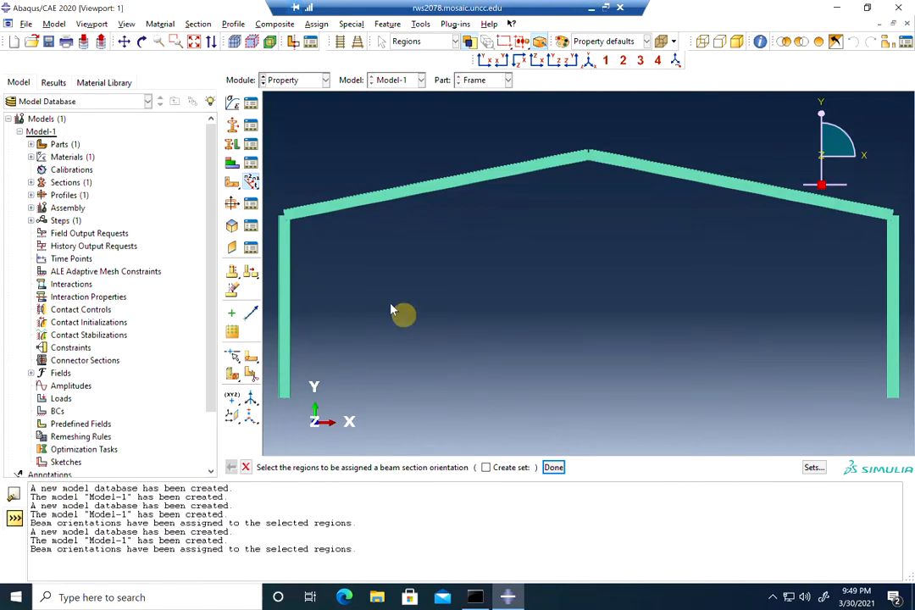
left_click(141, 42)
mouse_move(487, 273)
left_mouse_down()
mouse_move(539, 282)
mouse_move(603, 275)
mouse_move(496, 274)
left_mouse_up()
left_click_drag(450, 234, 548, 265)
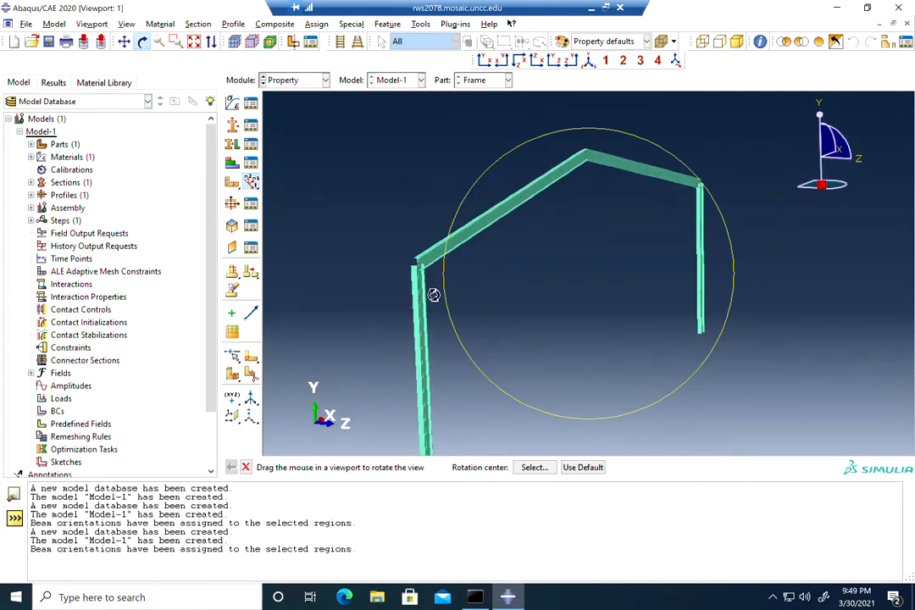
left_click_drag(570, 292, 508, 286)
left_click_drag(484, 243, 549, 237)
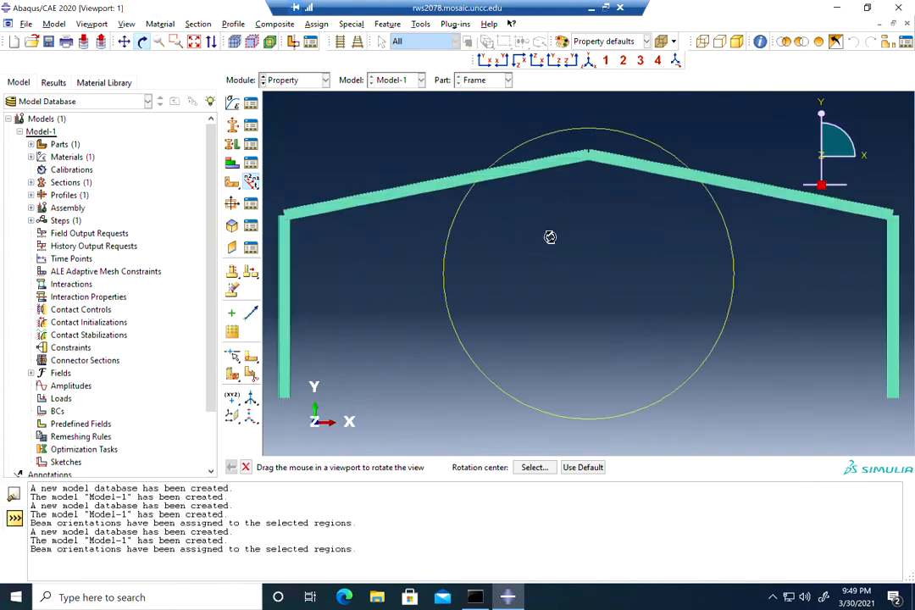
Step: Turn off Render beam profiles in the part display options of the frame
left_click(126, 24)
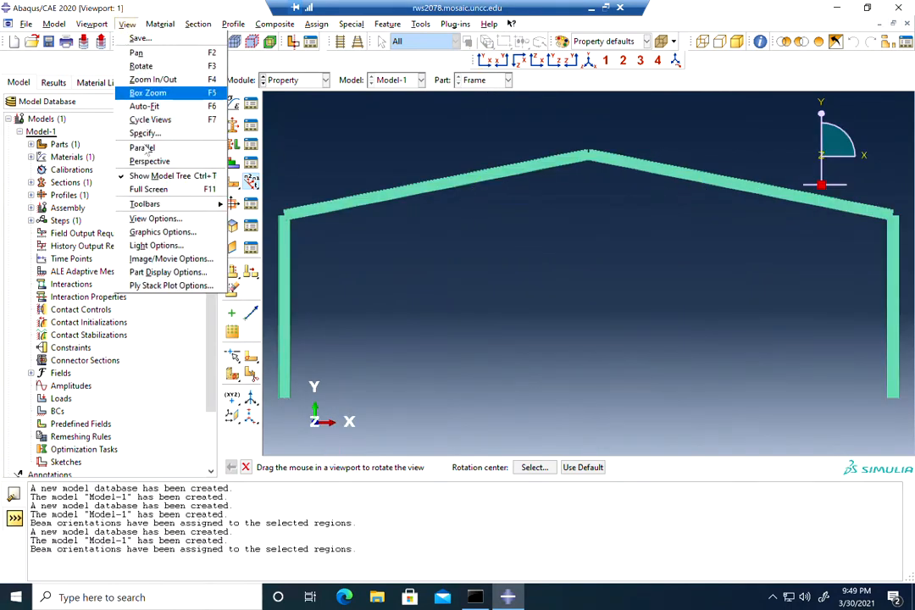
left_click(168, 272)
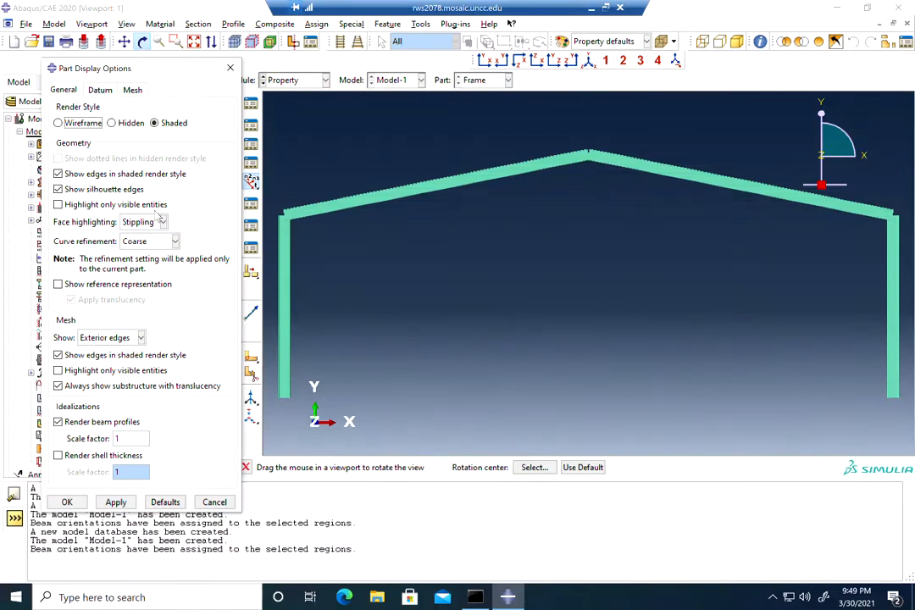
left_click(85, 423)
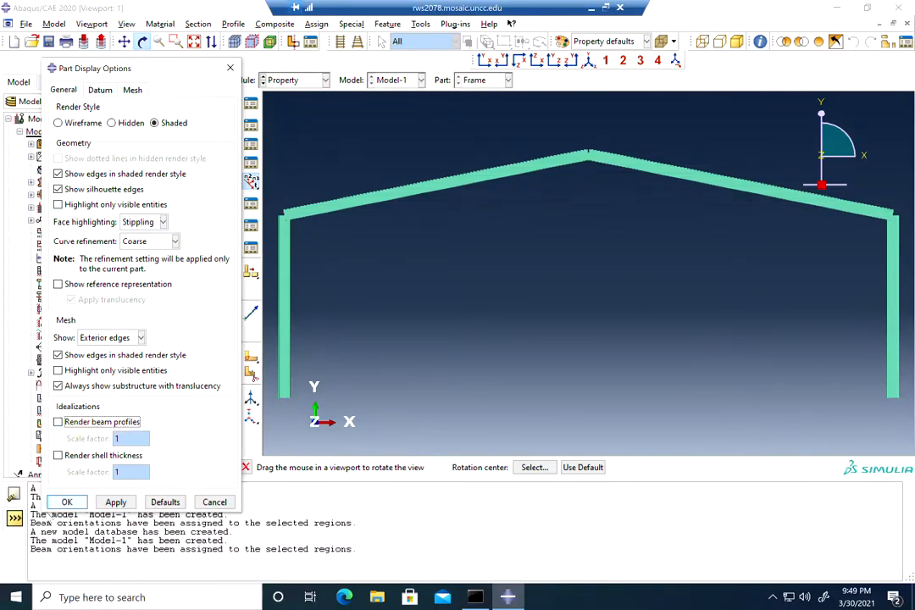
left_click(67, 502)
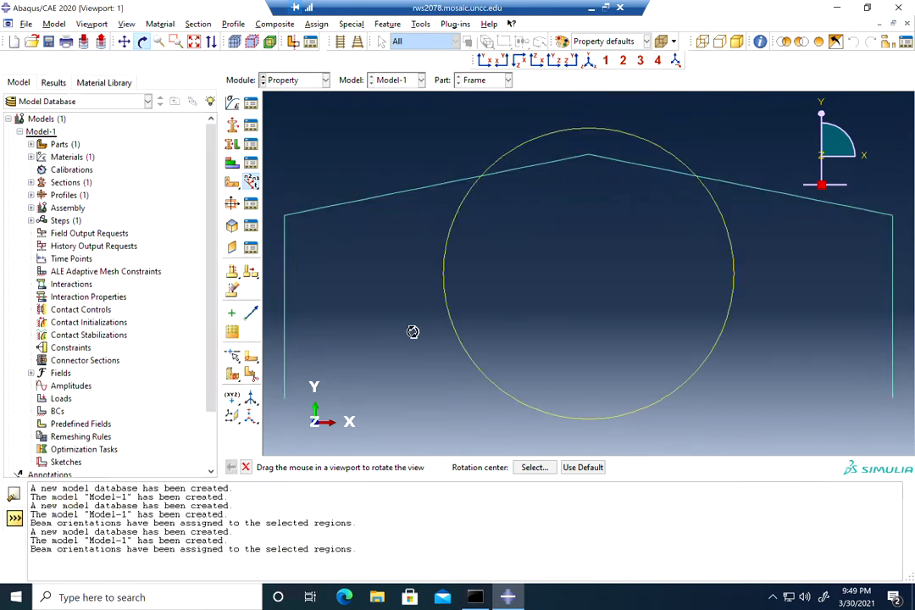
Step: Create a dependent (mesh on part) instance of the Frame part in the Assembly module
left_click(305, 81)
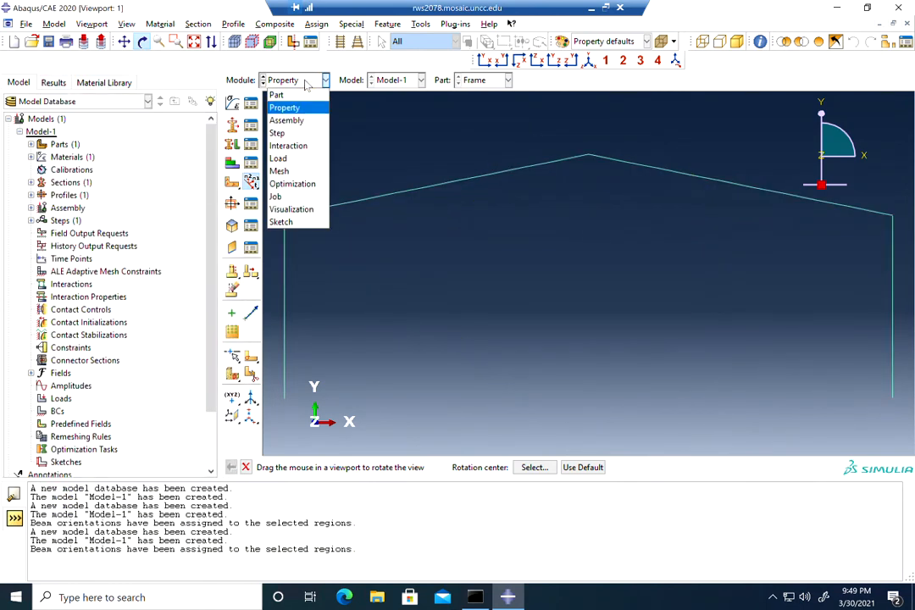
left_click(288, 120)
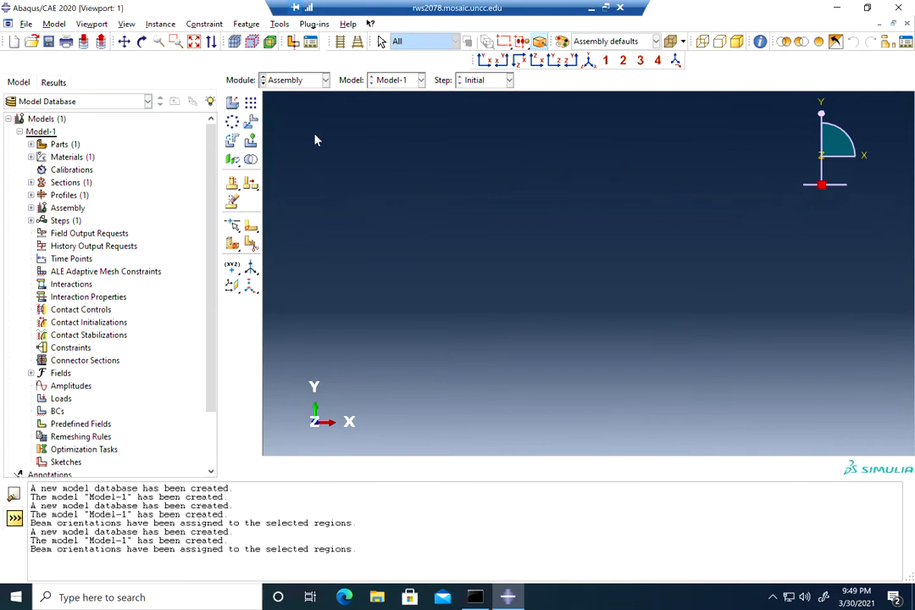
left_click(235, 104)
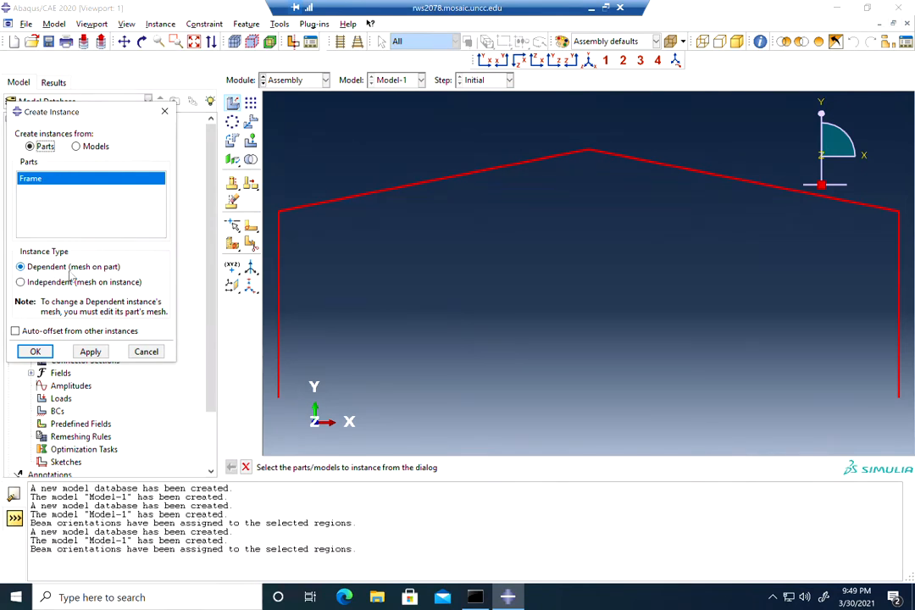
left_click(33, 352)
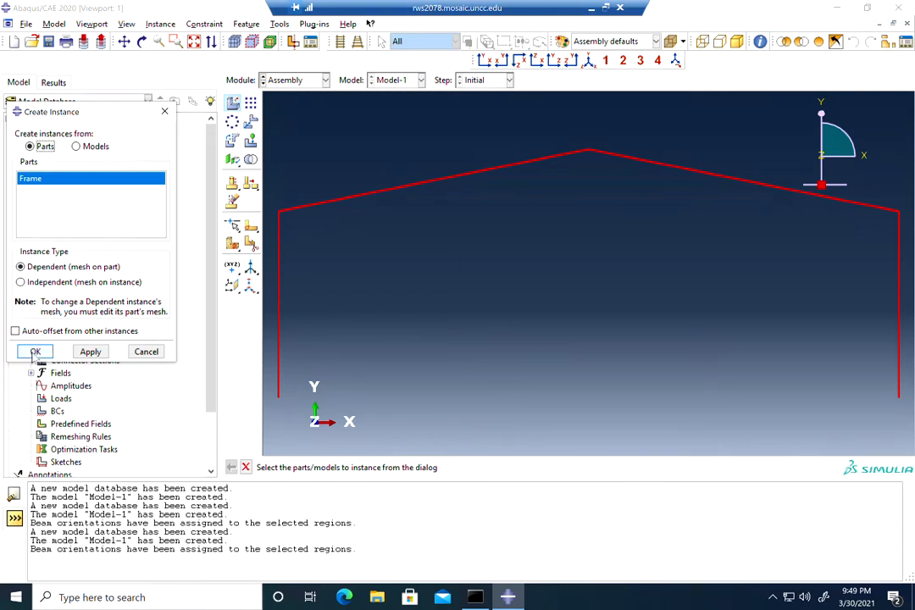
left_click(33, 353)
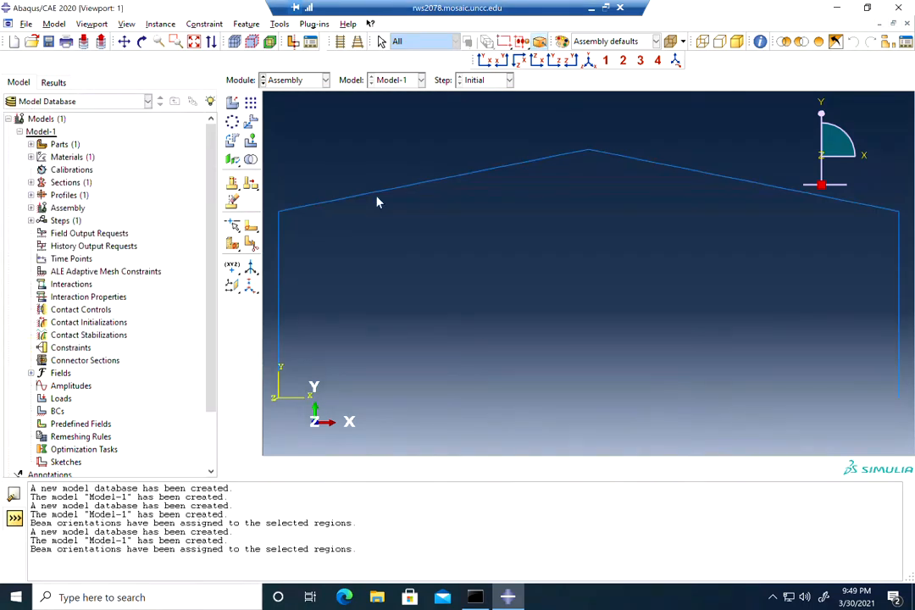
Step: Create a Static, General step named Step-1 after Initial, reviewing its settings and keeping time period 1 and Nlgeom off
left_click(314, 80)
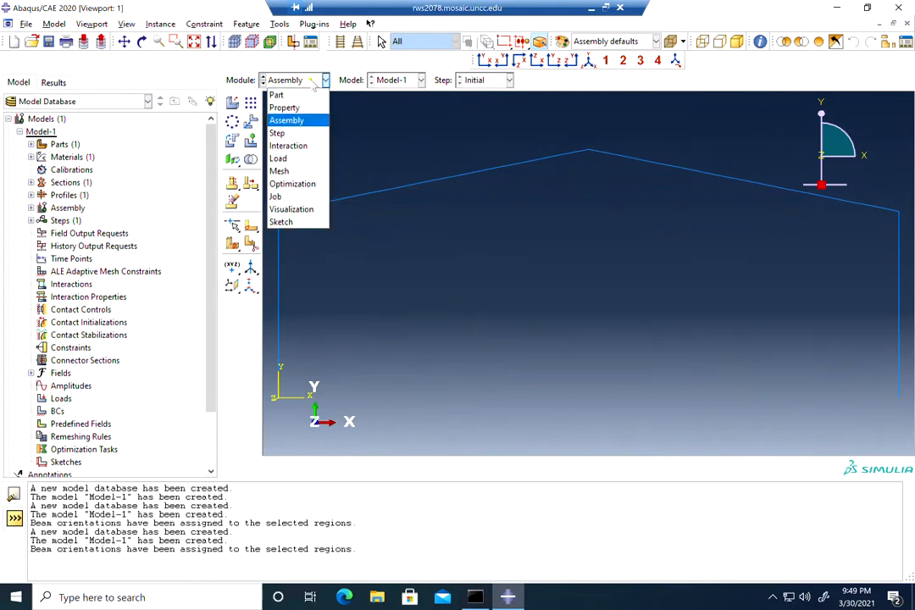
left_click(288, 133)
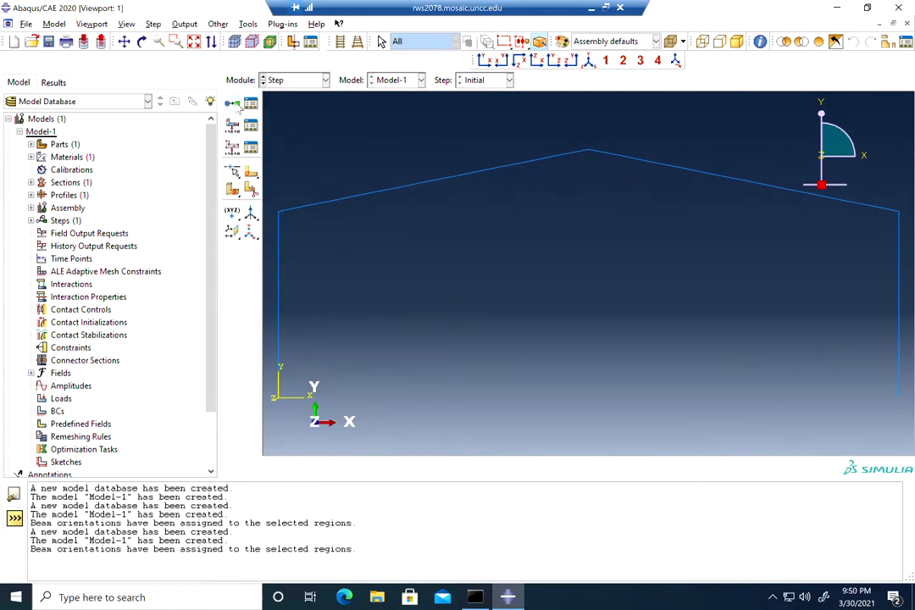
left_click(237, 106)
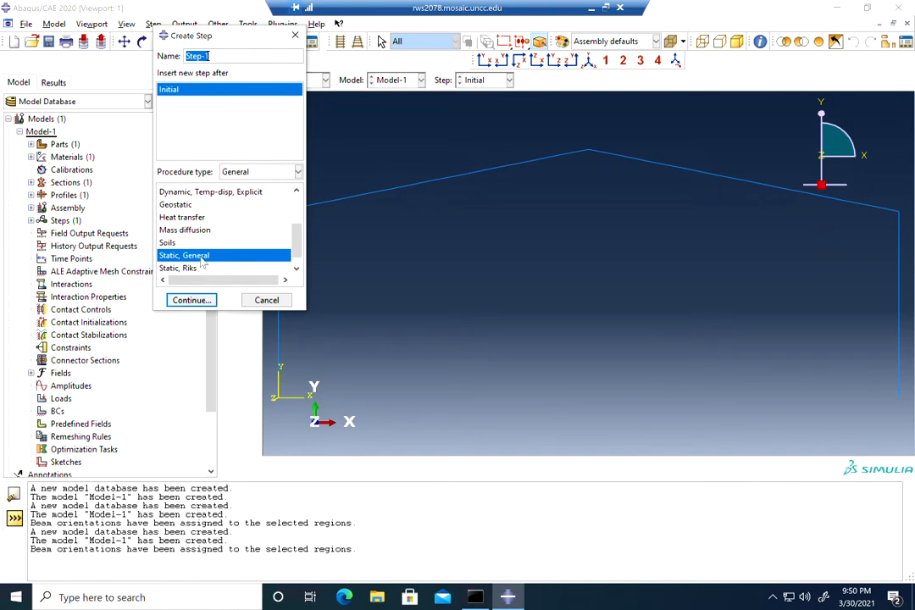
left_click(190, 300)
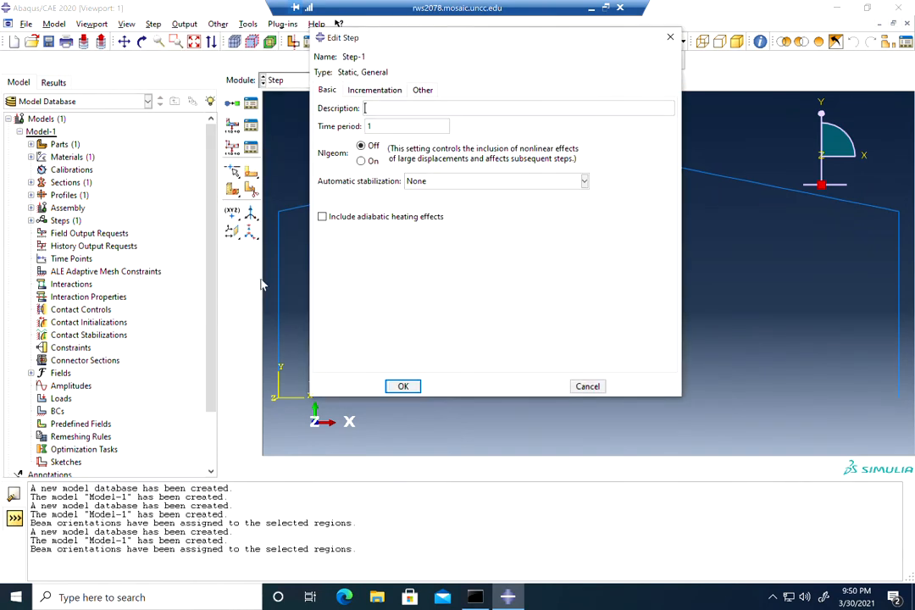
left_click(373, 89)
left_click(423, 92)
left_click(327, 90)
left_click(414, 388)
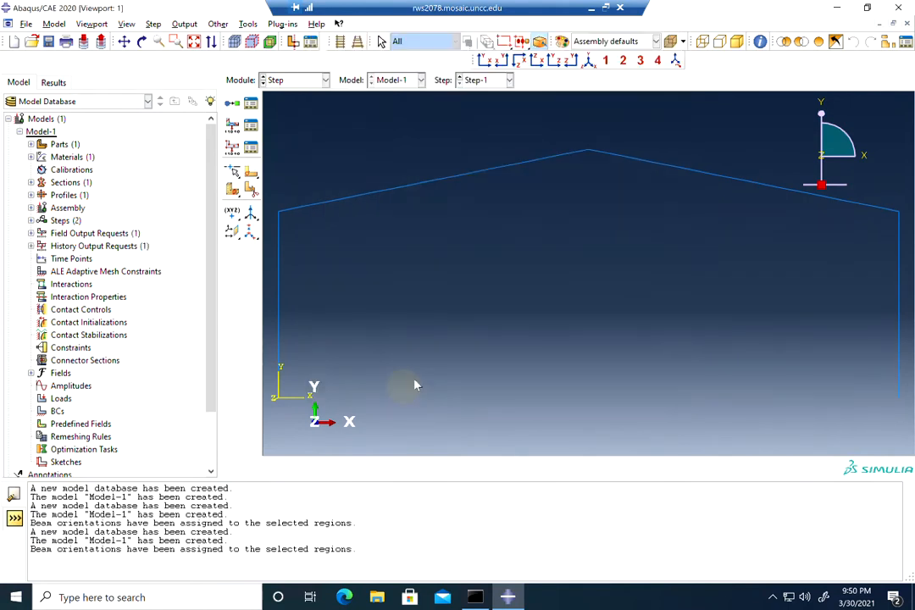
Step: Add SF, Section forces and moments, to the output variables of field output request F-Output-1
left_click(250, 125)
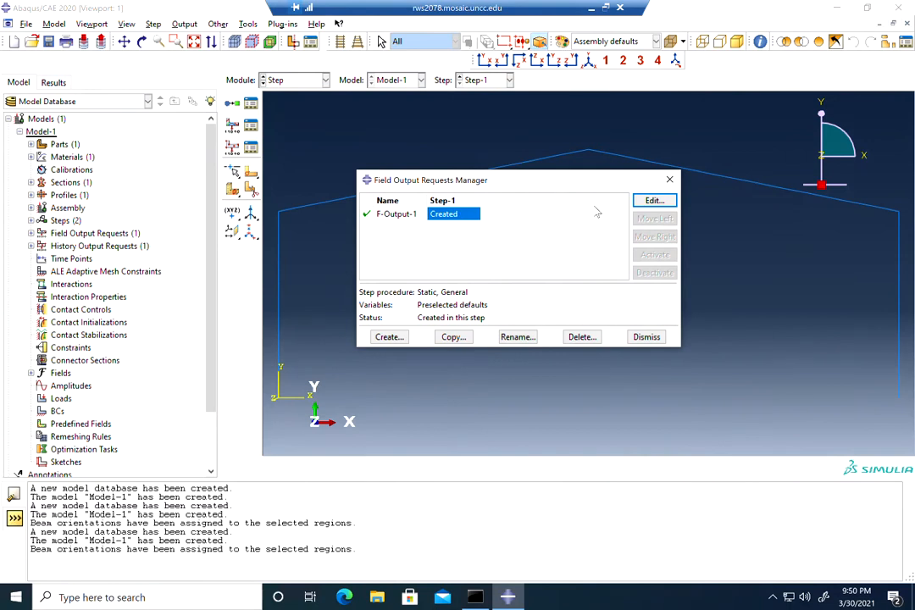
left_click(654, 201)
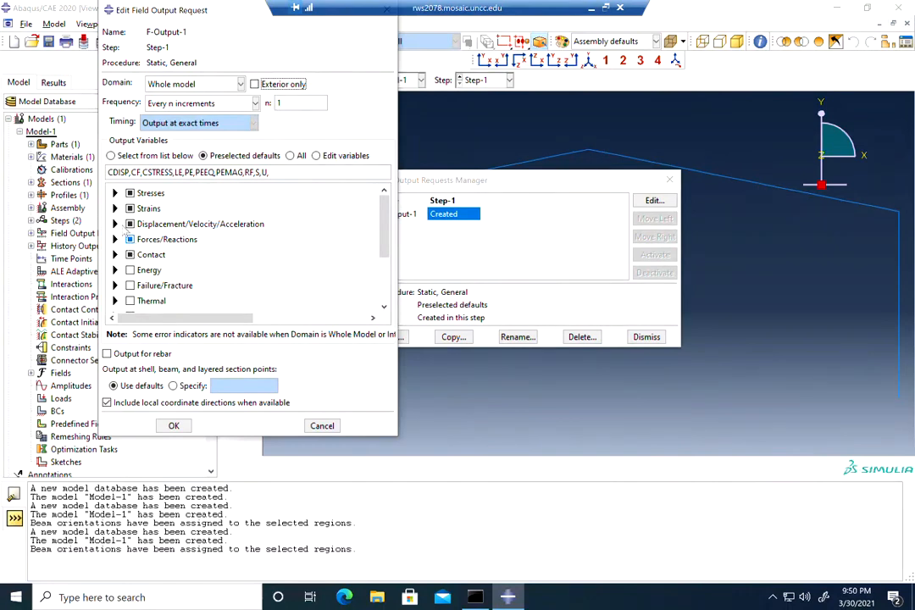
scroll(151, 242, "down", 1)
scroll(150, 242, "down", 3)
scroll(150, 241, "up", 2)
left_click(115, 199)
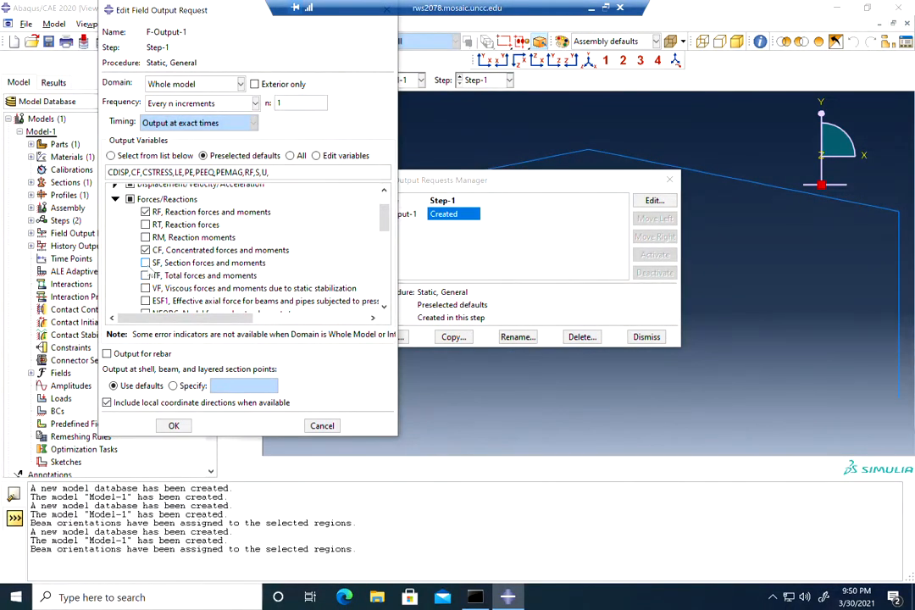
left_click(146, 263)
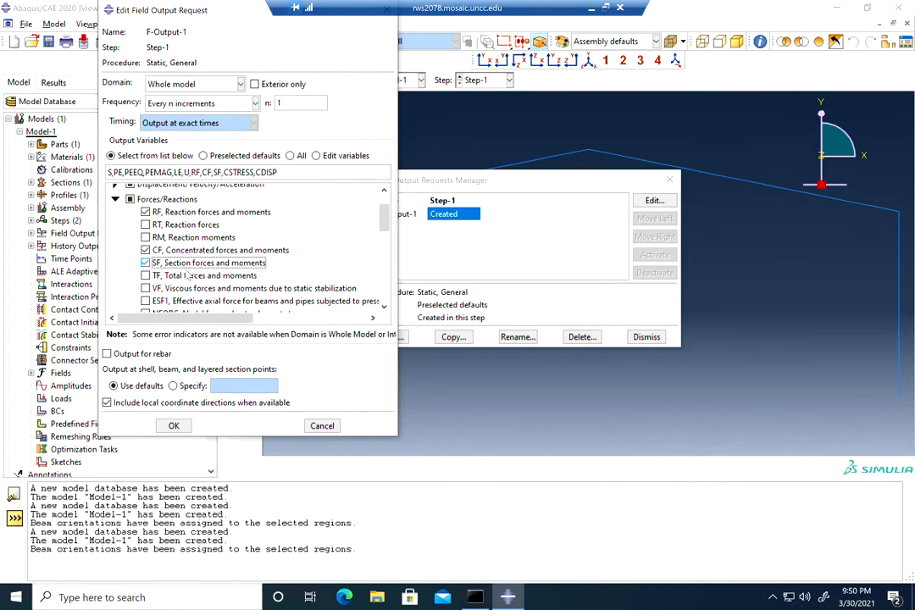
left_click(174, 427)
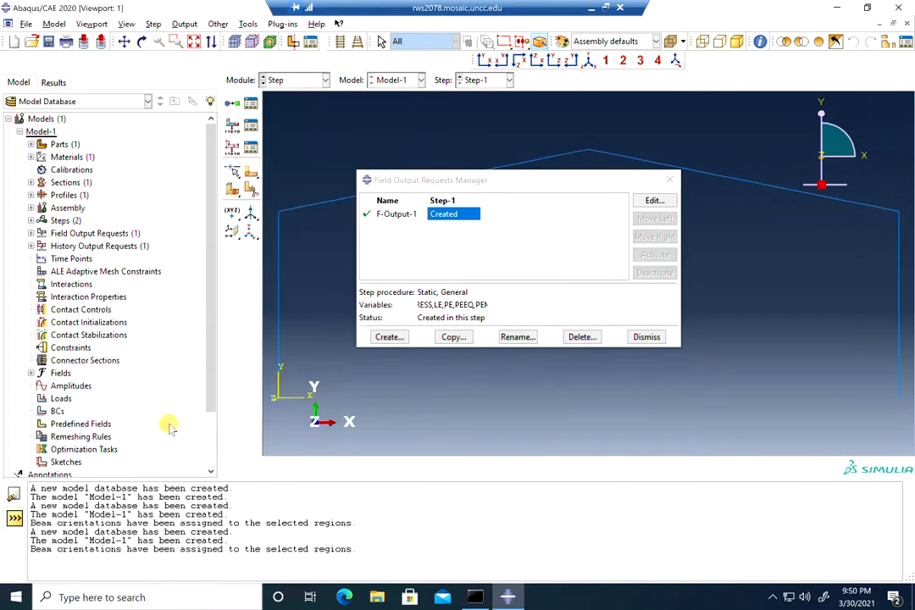
left_click(646, 338)
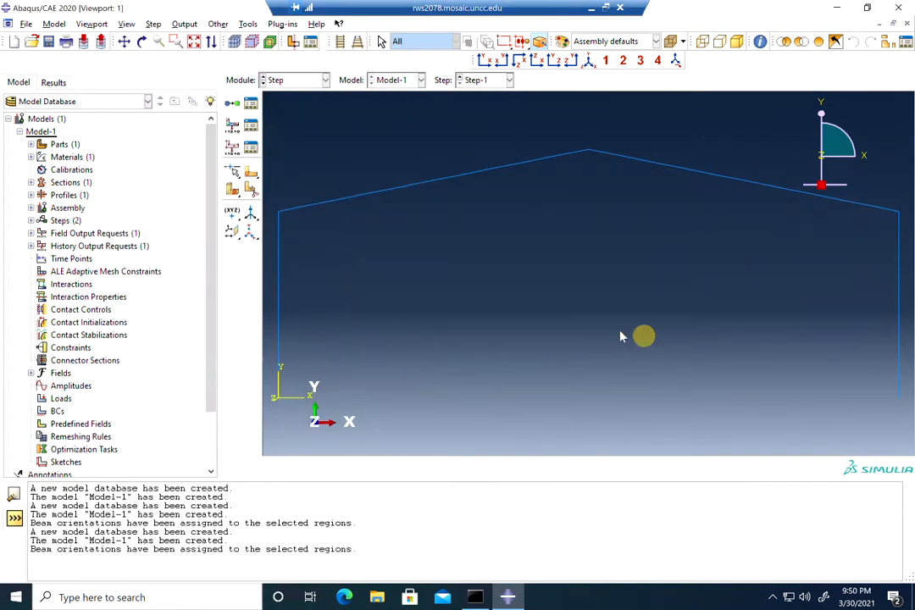
Step: In the Load module, create a Displacement/Rotation boundary condition named FixedSupports in Step-1 on both column base points
left_click(292, 81)
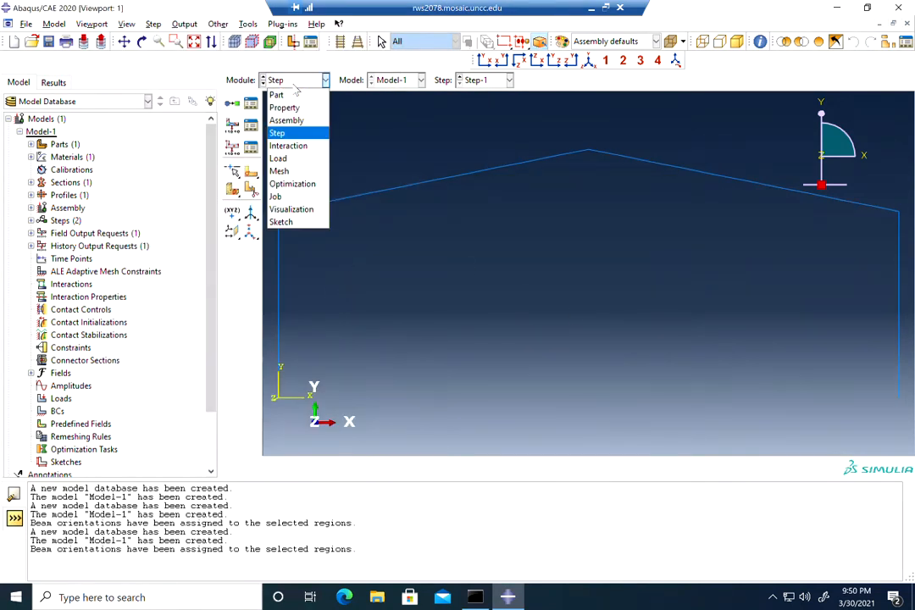
left_click(281, 160)
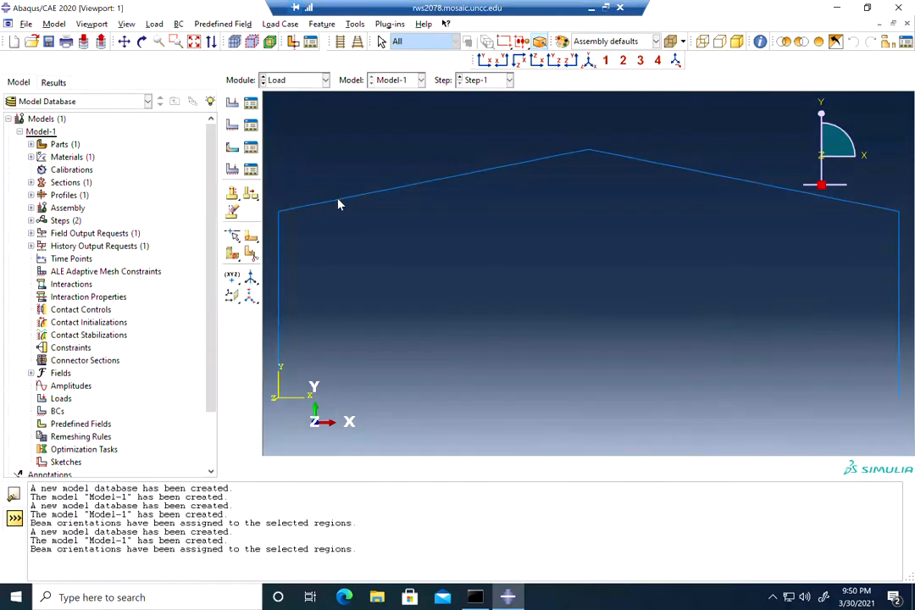
left_click(234, 125)
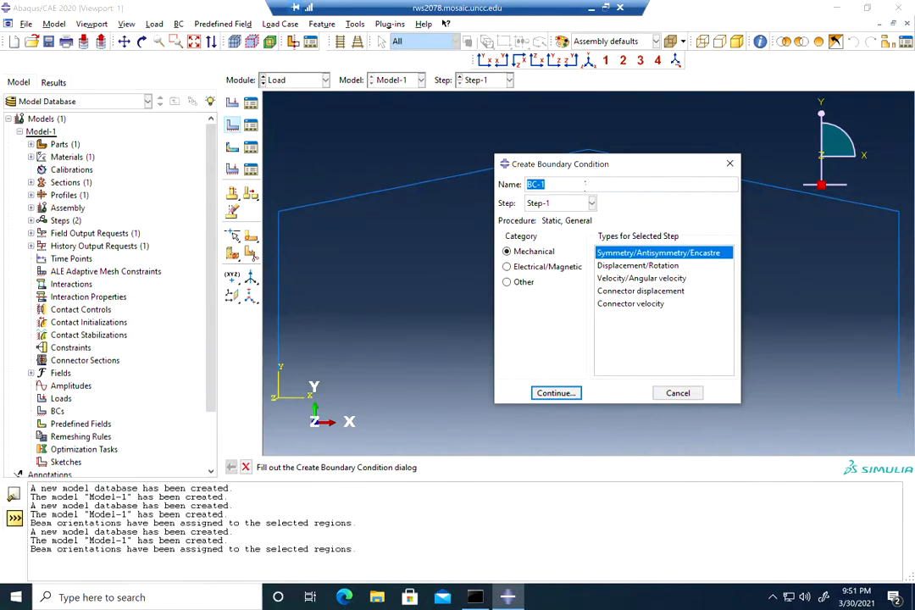
type("FixedSupports")
left_click(635, 265)
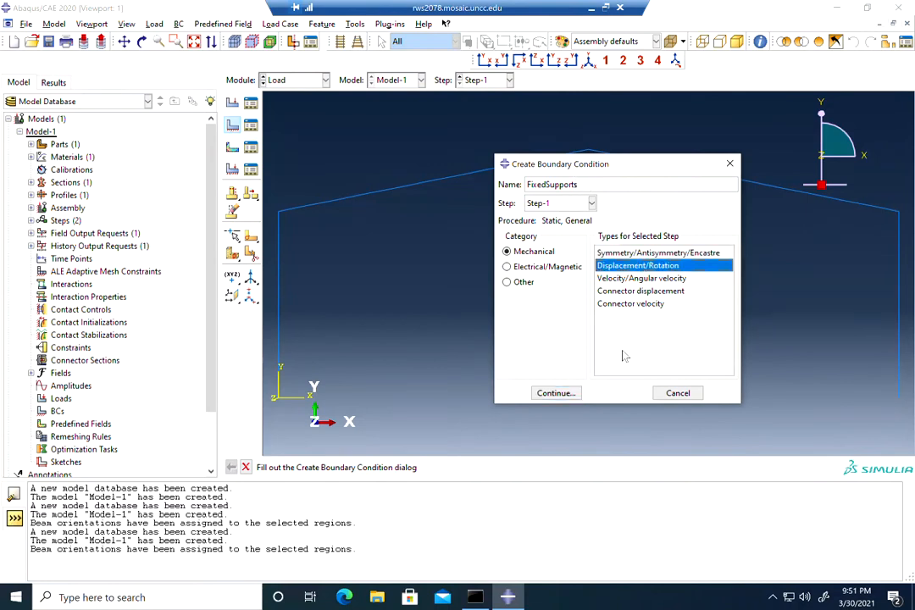
left_click(558, 395)
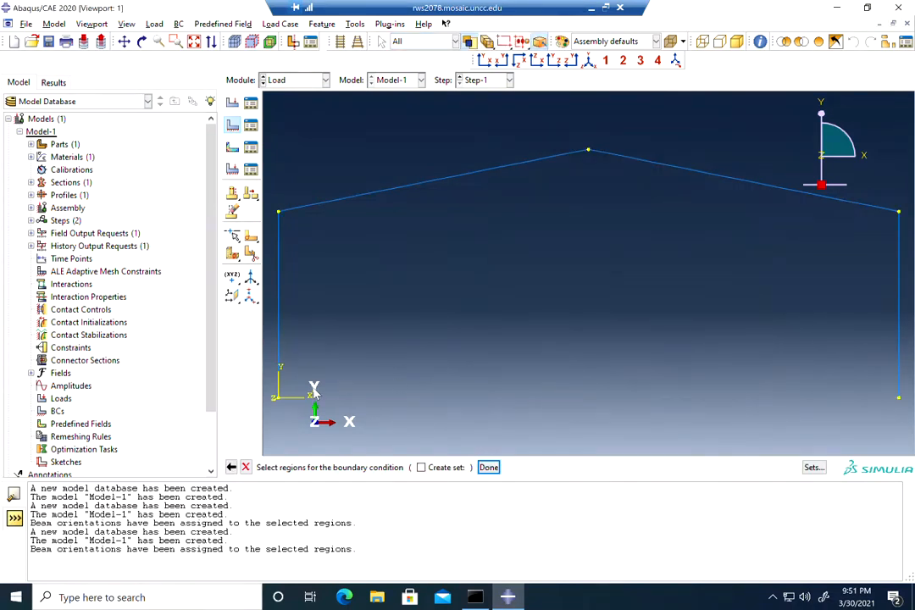
left_click(279, 399)
left_click(899, 398, "shift")
left_click(490, 469)
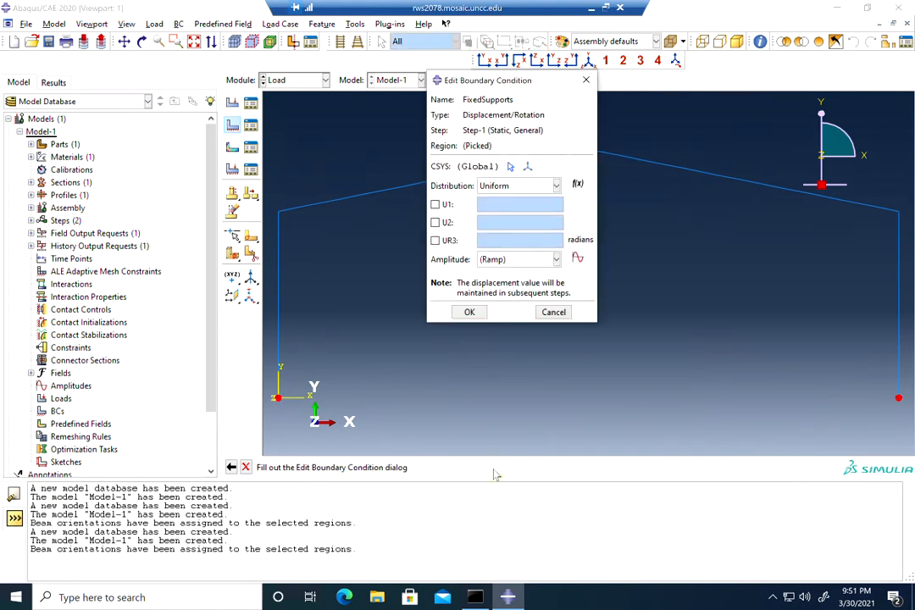
Step: Restrain U1, U2 and UR3 to 0 in the FixedSupports boundary condition
left_click(435, 204)
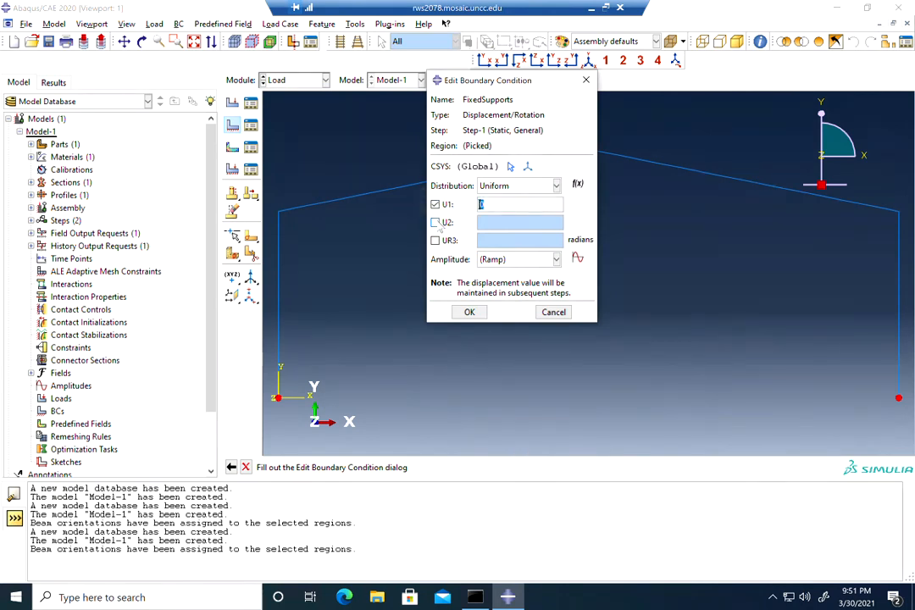
left_click(435, 222)
left_click(435, 239)
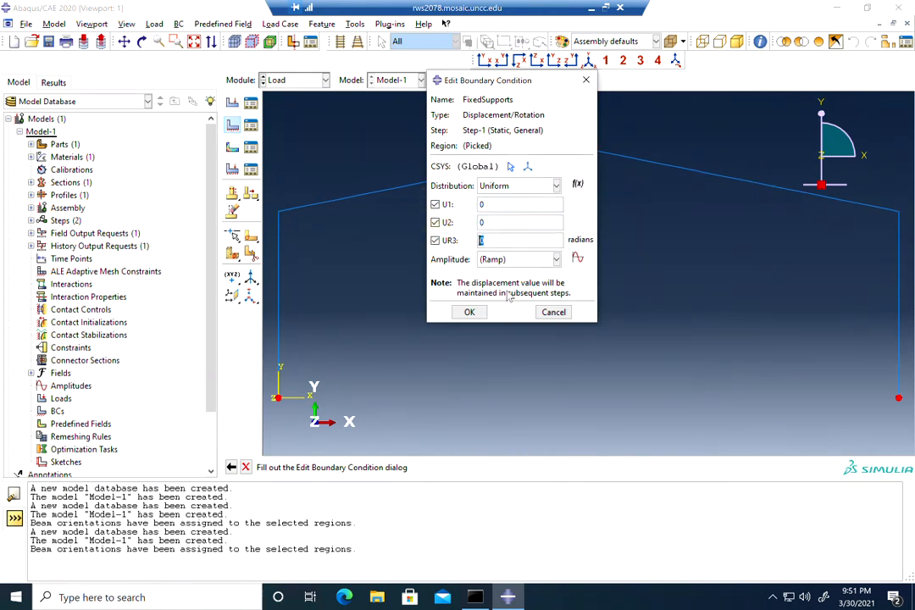
left_click(469, 312)
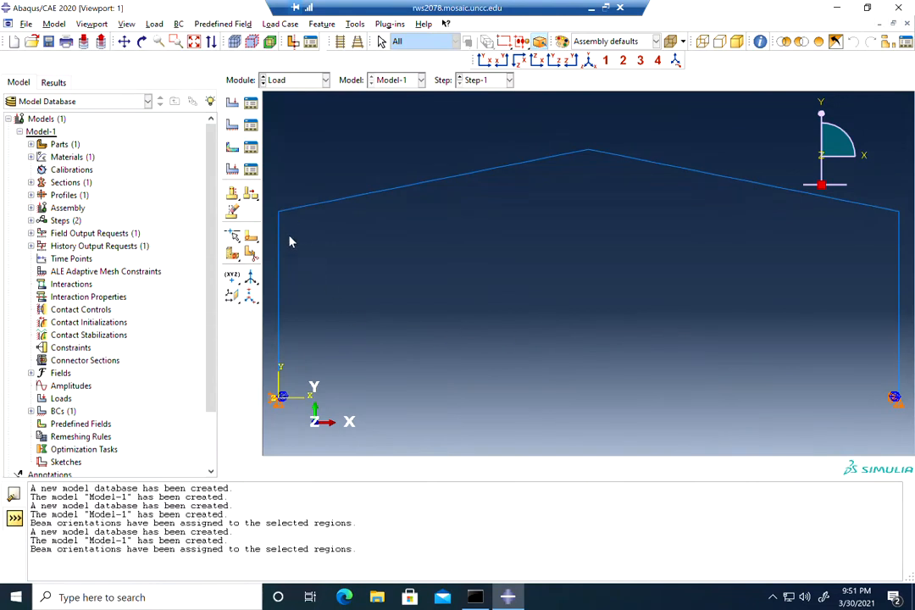
Step: Create a line load named RafterLoad in Step-1 on the frame's right rafter, consulting the loading sketch in Microsoft Whiteboard
left_click(233, 103)
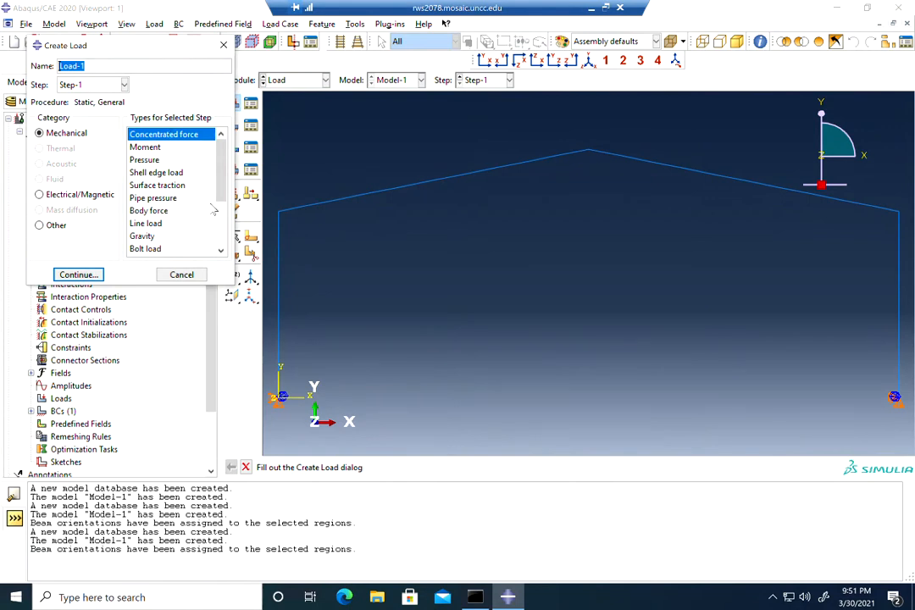
left_click(606, 9)
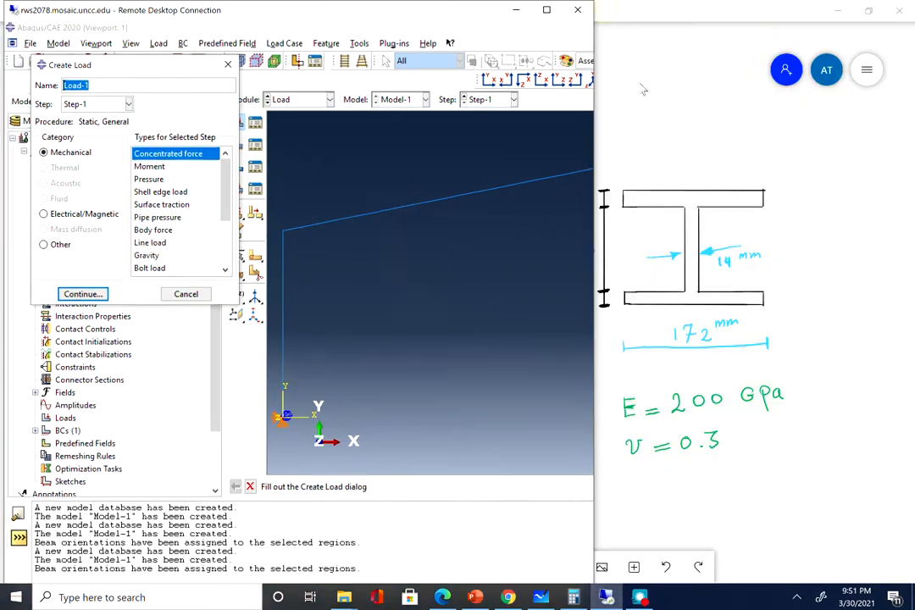
left_click(680, 80)
left_click_drag(622, 142, 696, 139)
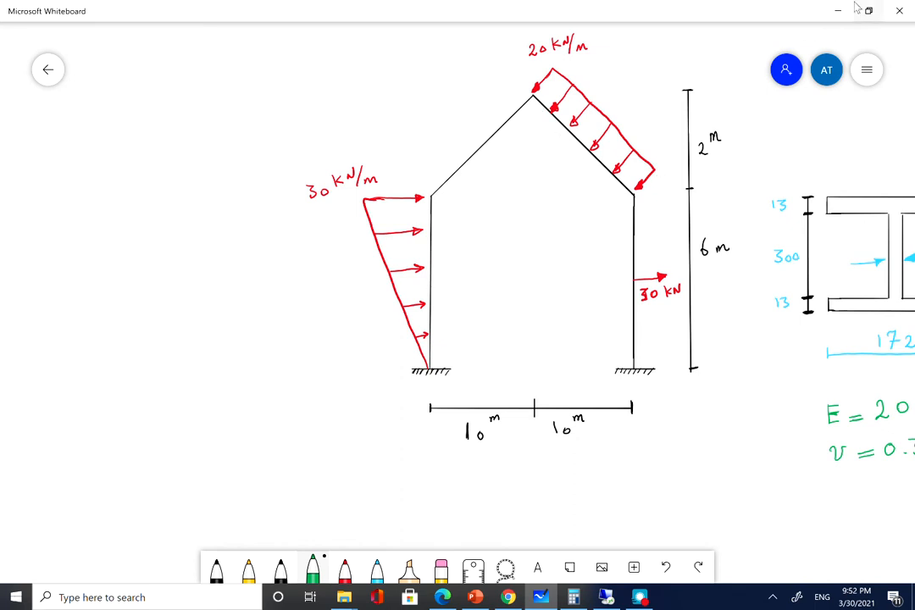
left_click(605, 597)
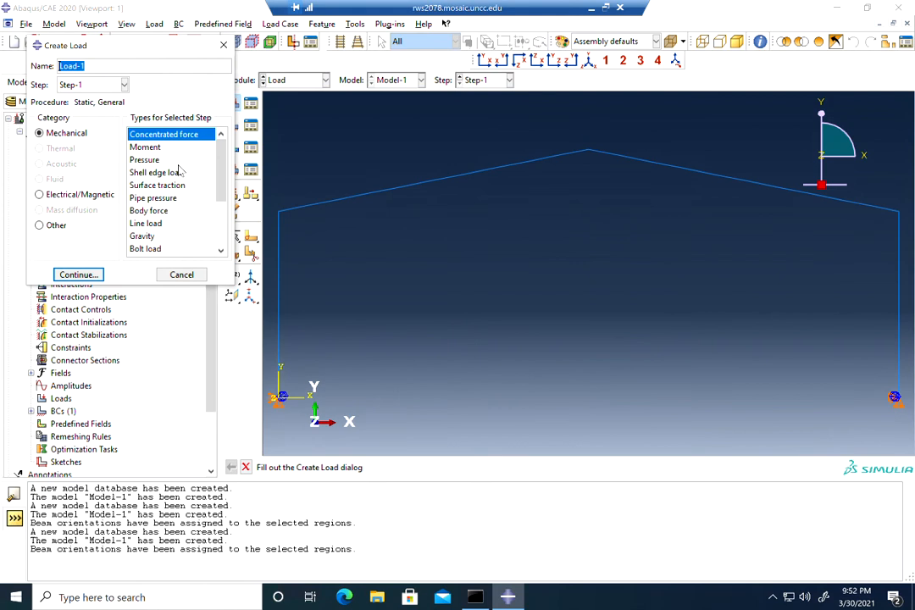
left_click(152, 223)
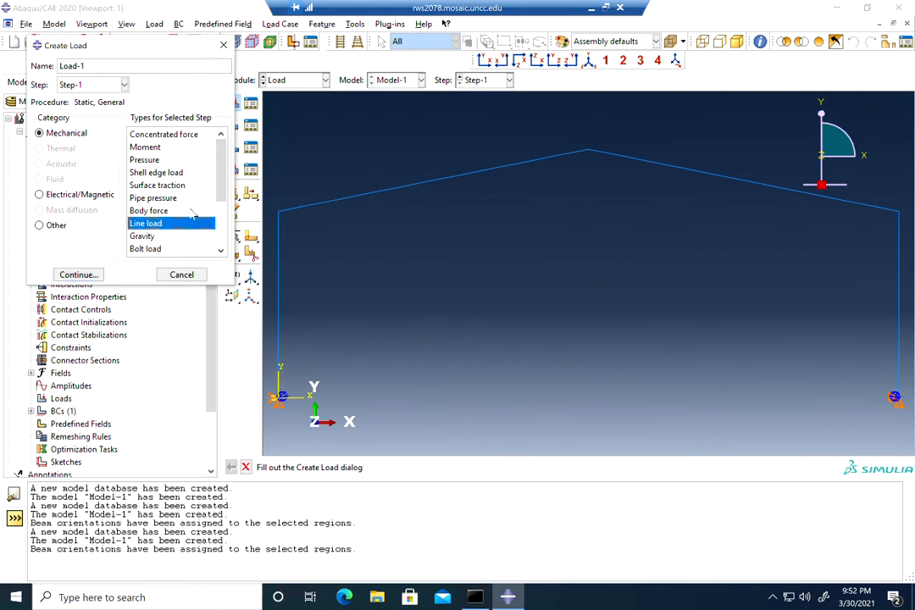
left_click(121, 65)
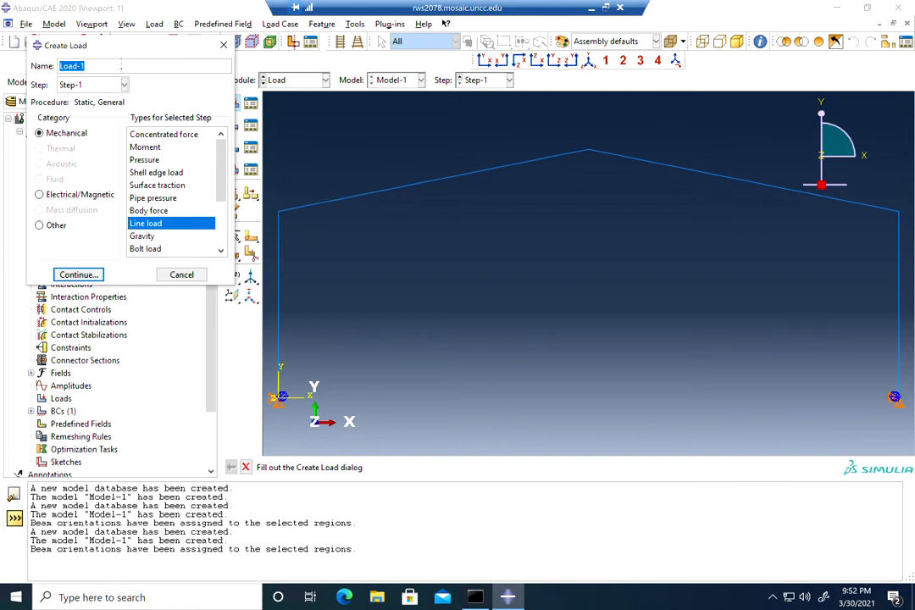
type("T")
type("after")
left_click(84, 277)
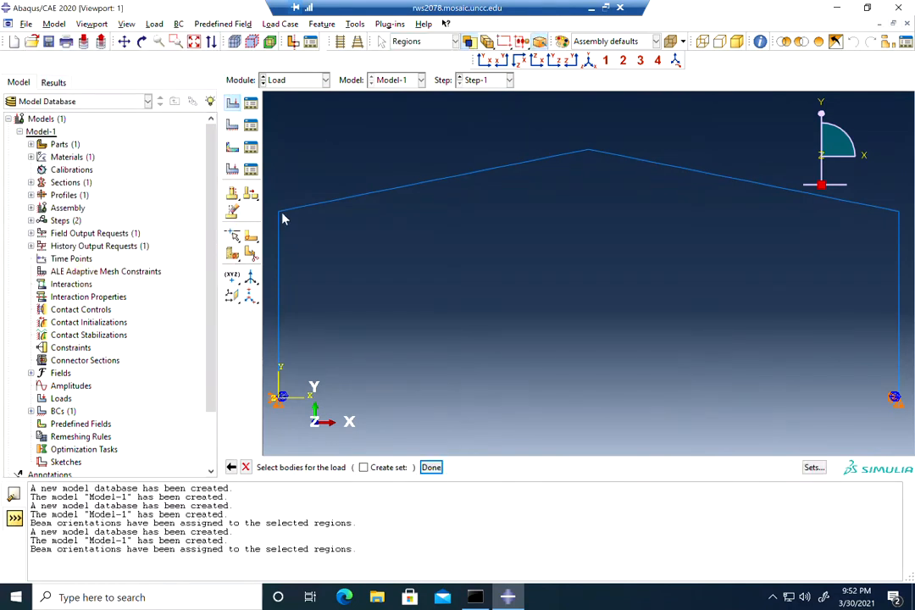
left_click(629, 204)
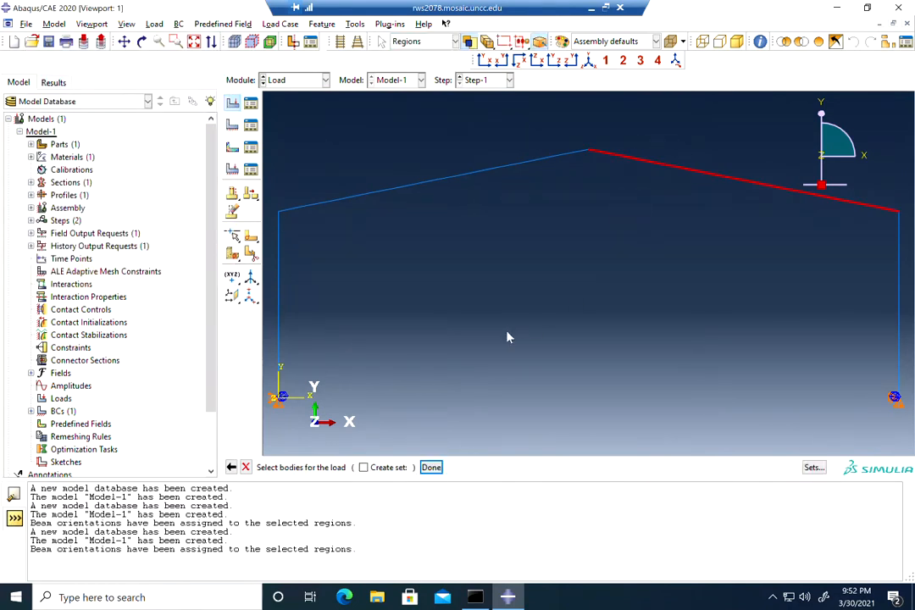
left_click(431, 468)
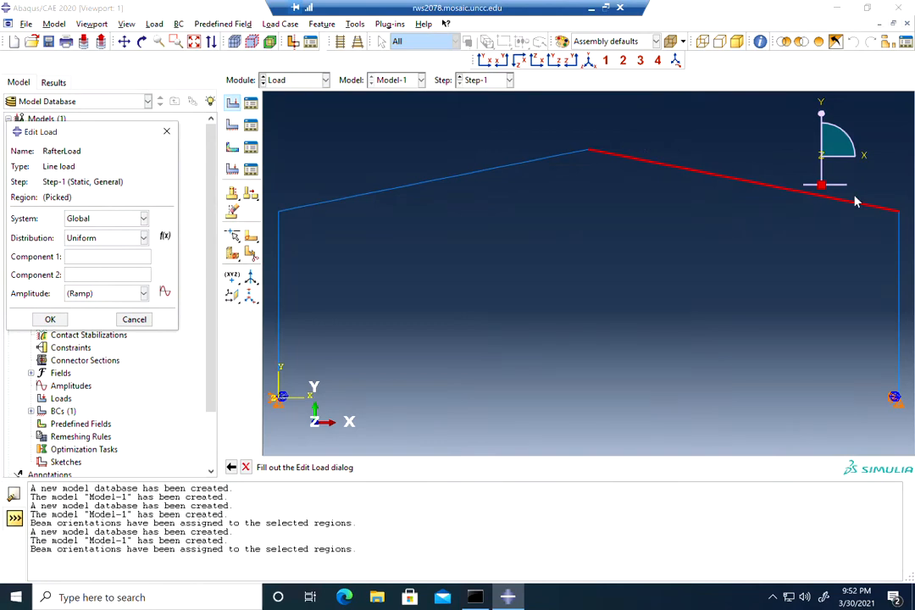
Step: Define RafterLoad in the Local system with Uniform distribution and a Component 2 value of -20
left_click(85, 219)
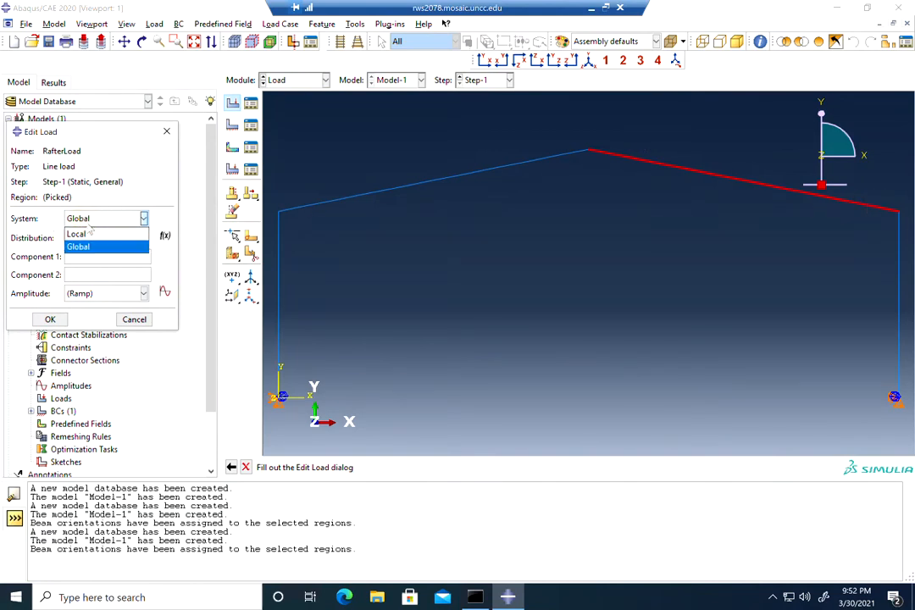
left_click(88, 235)
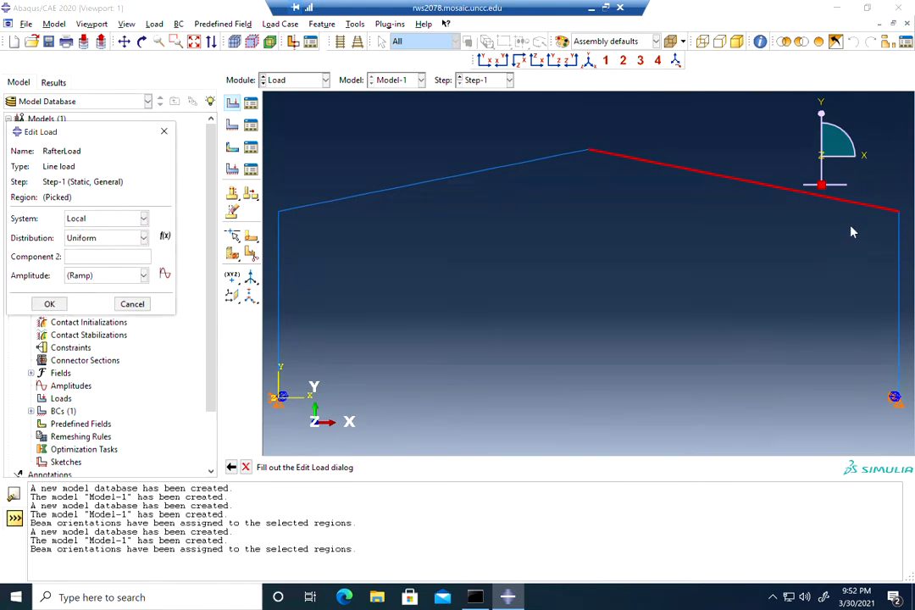
left_click(91, 257)
type("20")
left_click(448, 296)
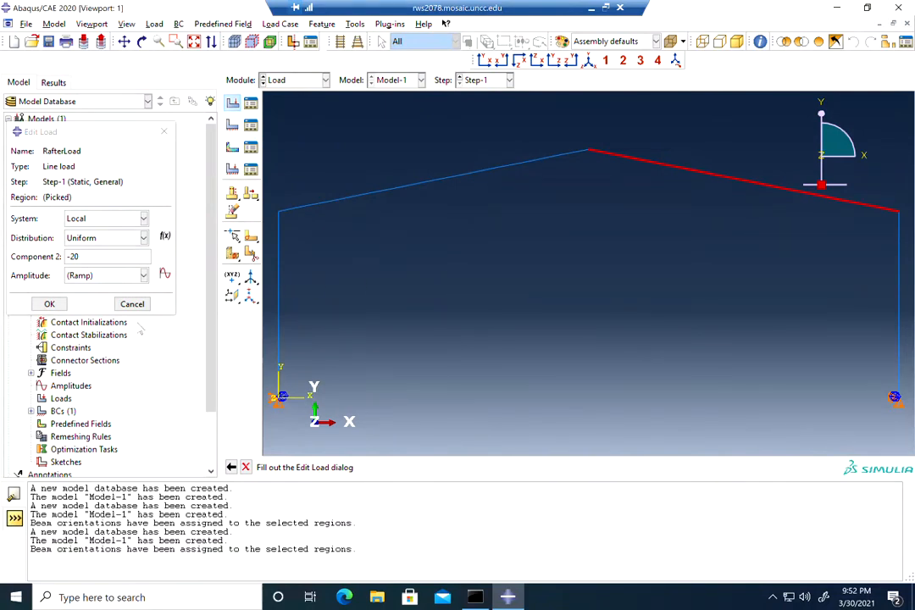
left_click(50, 305)
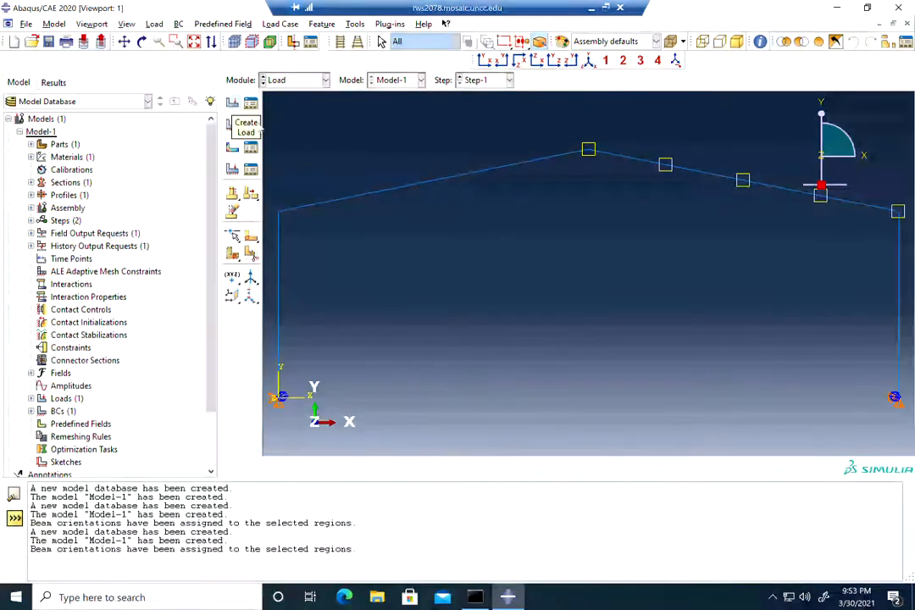
Step: Check the left column's loading in the Microsoft Whiteboard sketch and create a line load named TriangularLoad in Step-1 on that column in Abaqus
left_click(606, 8)
left_click_drag(753, 345, 822, 360)
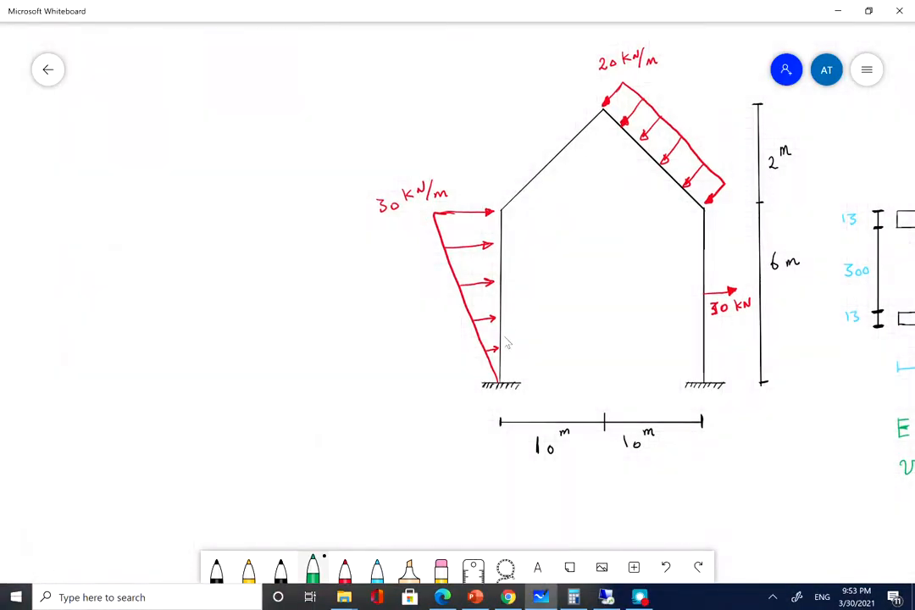
left_click(606, 597)
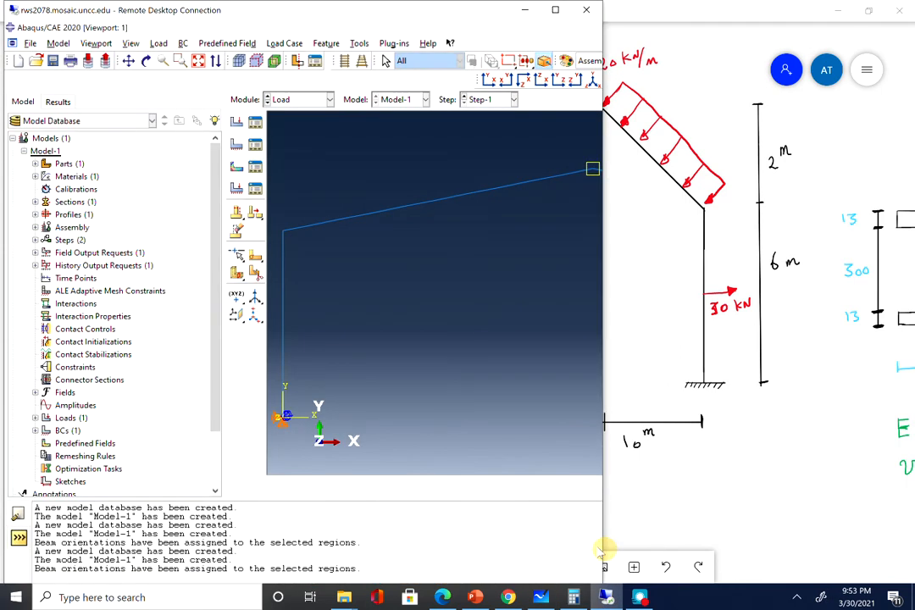
double_click(471, 10)
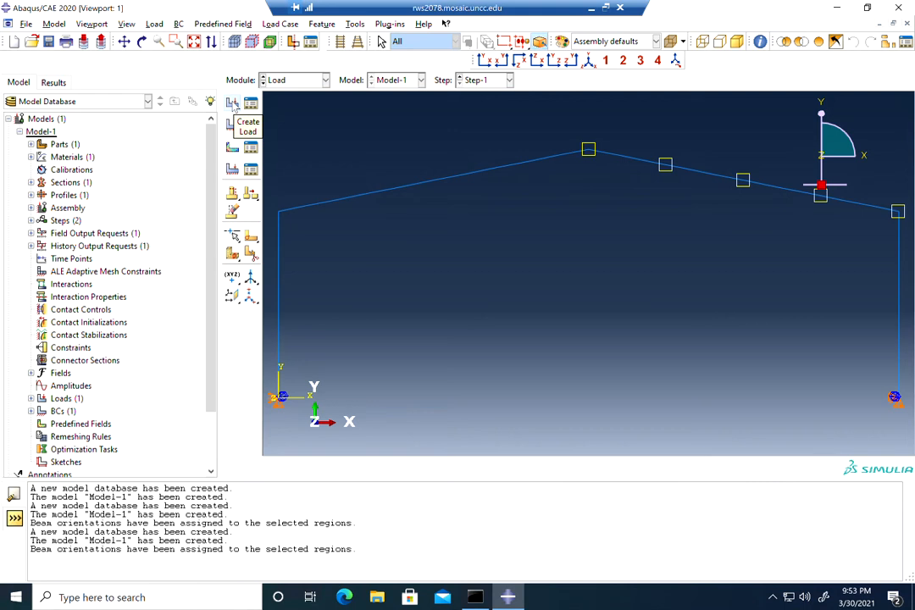
left_click(233, 103)
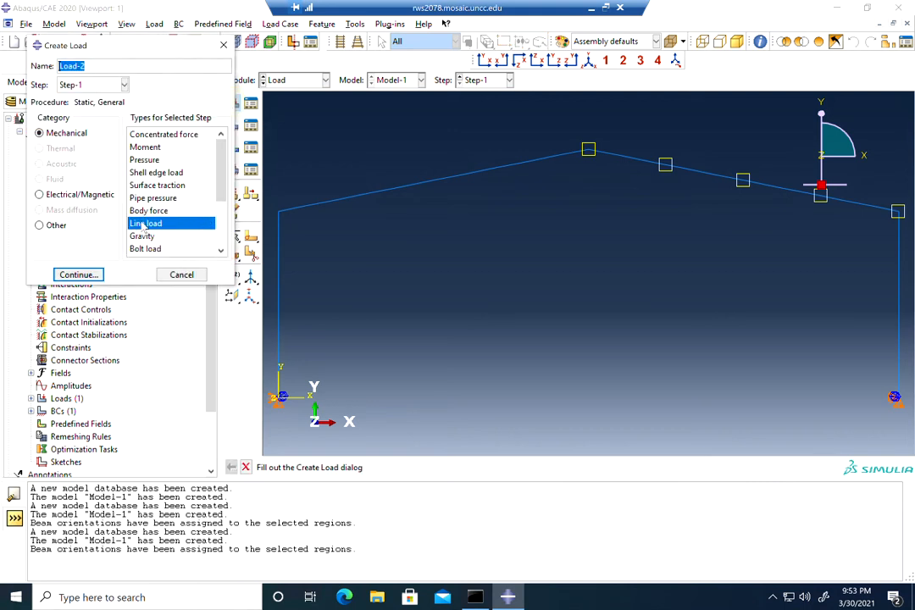
type("Triangu")
double_click(117, 8)
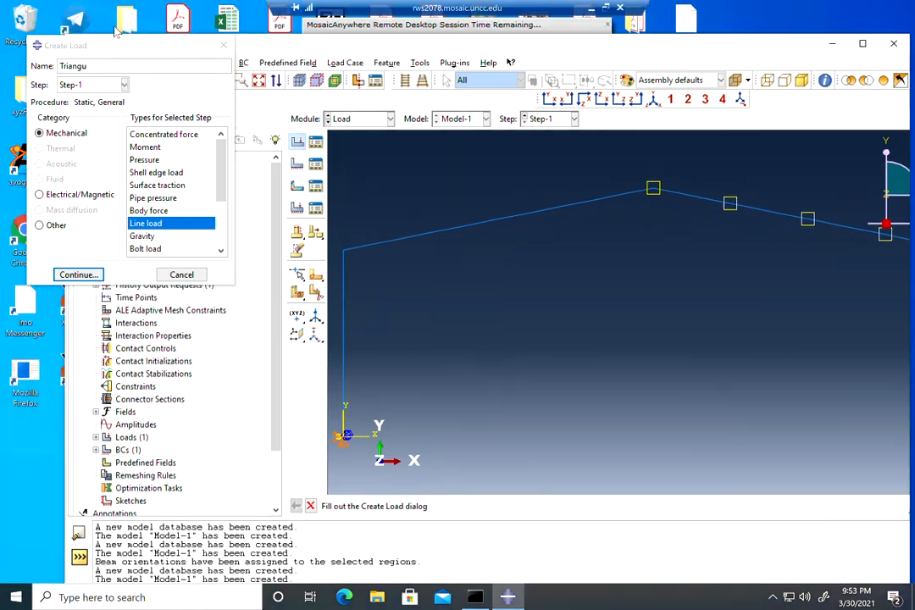
left_click(87, 65)
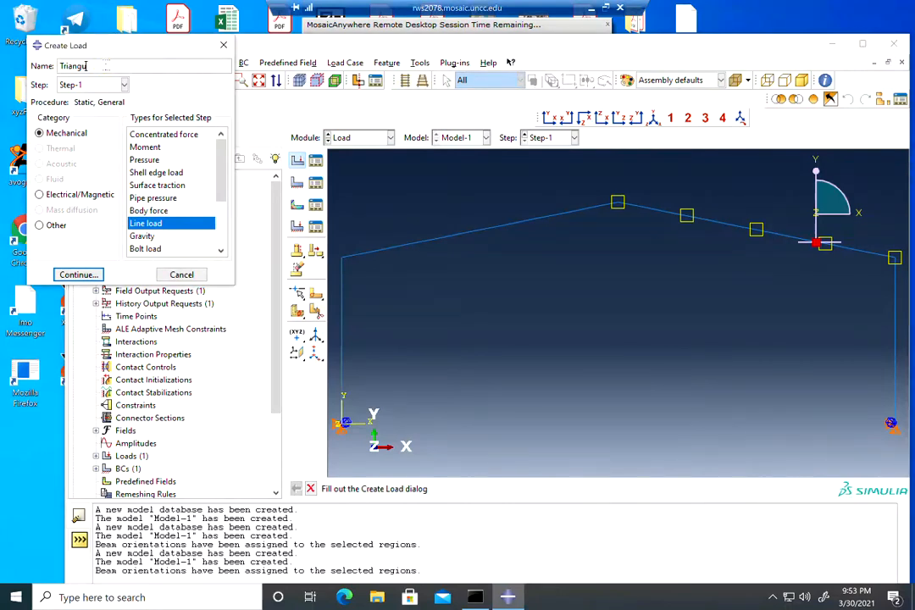
type("larLoad")
left_click(92, 275)
left_click(863, 43)
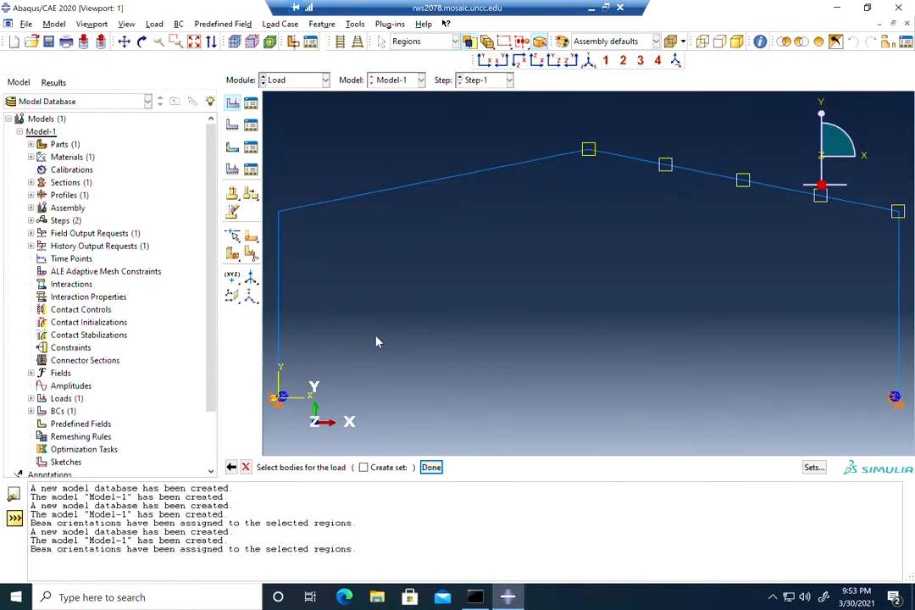
left_click_drag(344, 313, 259, 338)
middle_click(410, 436)
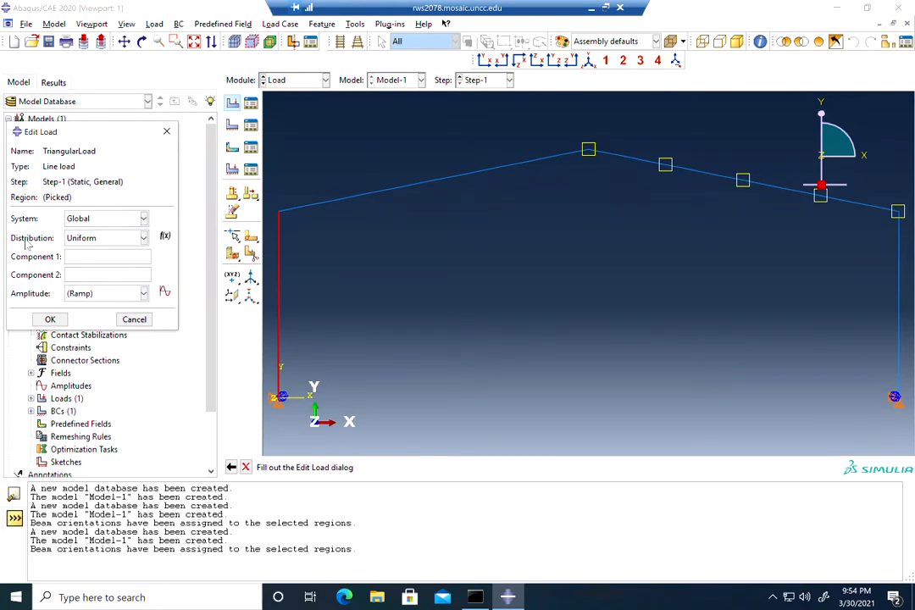
Step: Create an analytical expression field named Tri in the global system with an expression proportional to Y
left_click(166, 238)
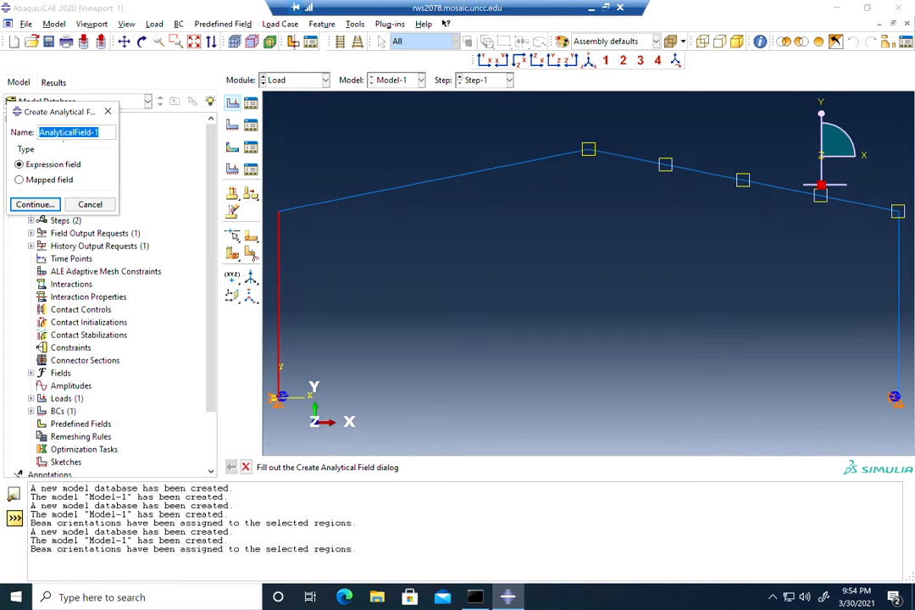
type("Tria")
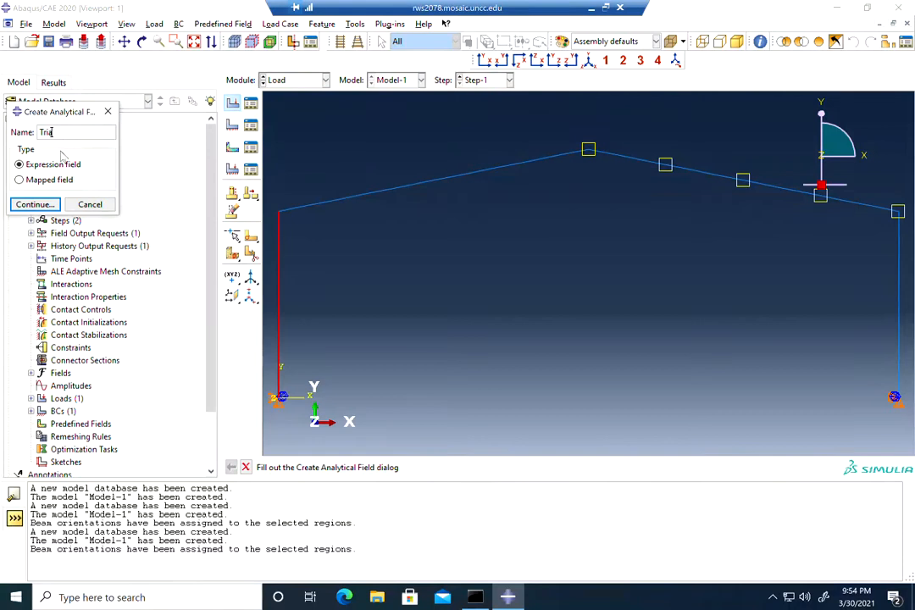
key("BackSpace")
left_click(42, 205)
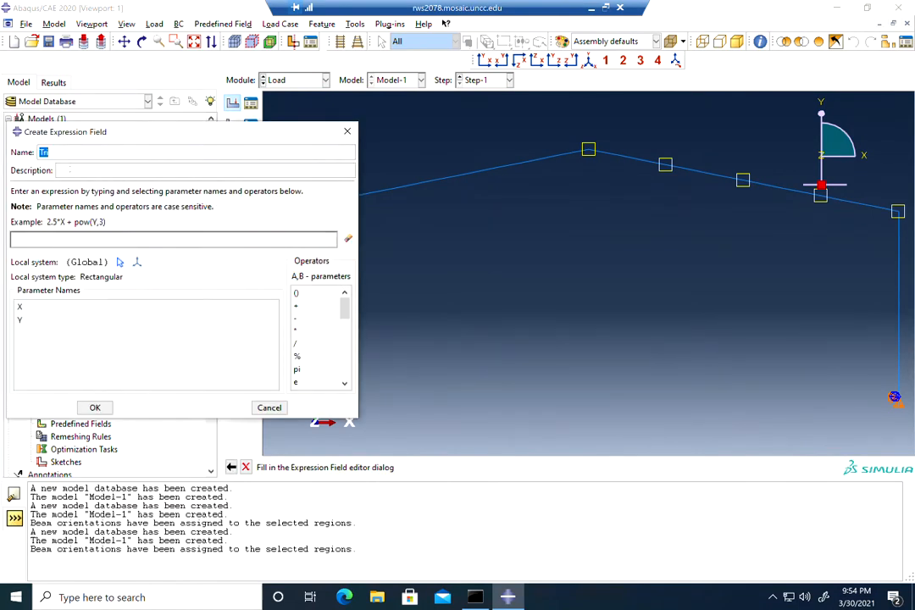
left_click(56, 241)
type("*y")
type("*Y")
left_click(95, 408)
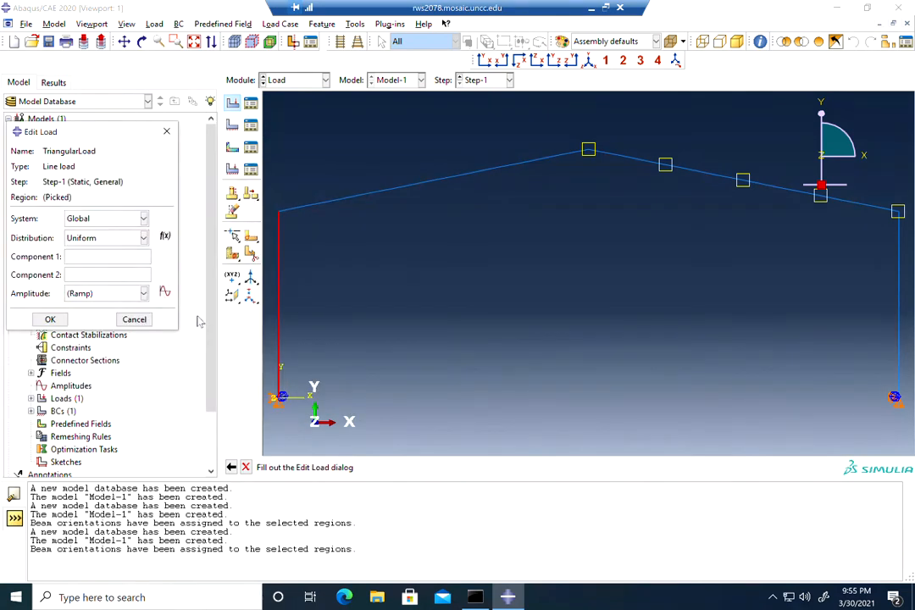
Step: Define TriangularLoad with the Tri distribution in the Global system, giving Component 1 a value and setting Component 2 to 0
left_click(144, 238)
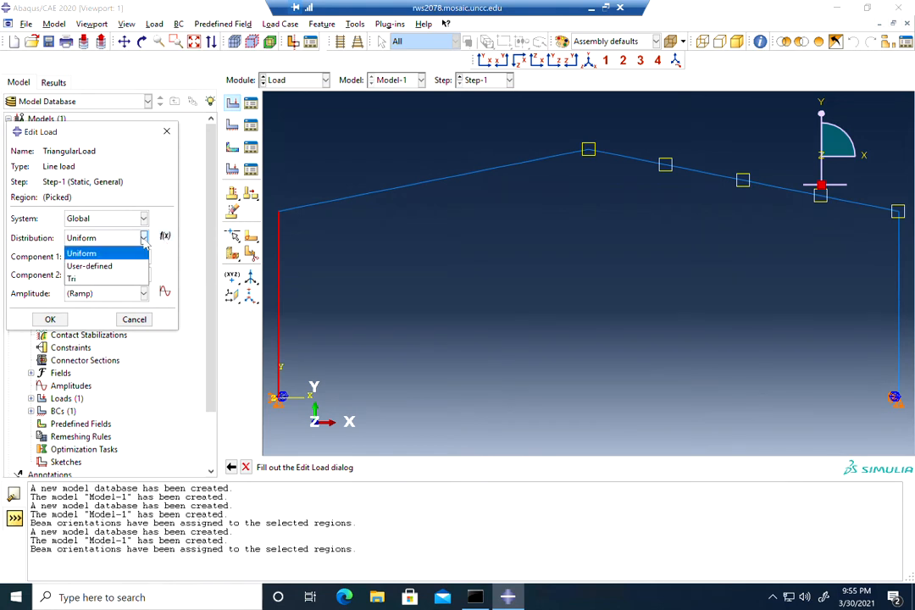
left_click(75, 281)
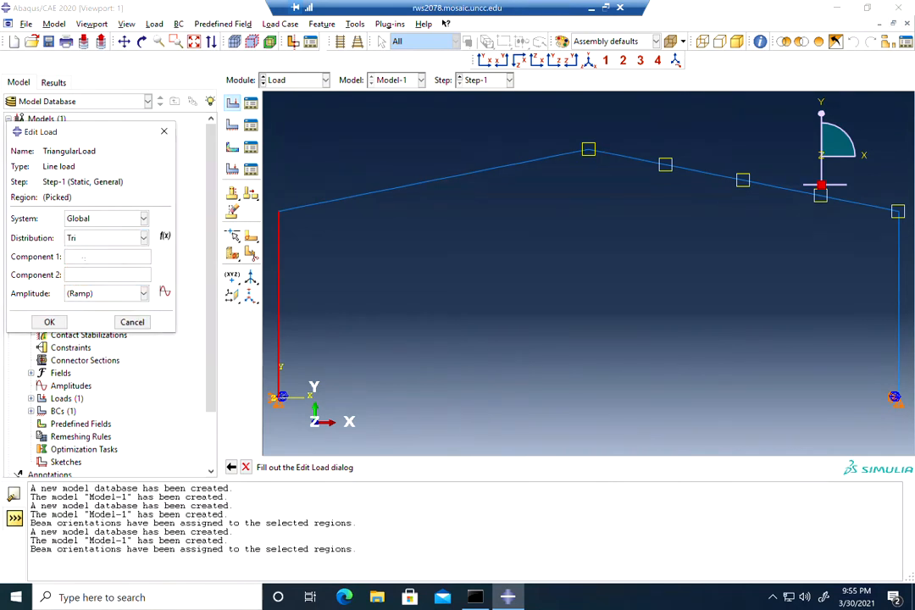
left_click(82, 256)
left_click(82, 275)
type("0")
left_click(49, 322)
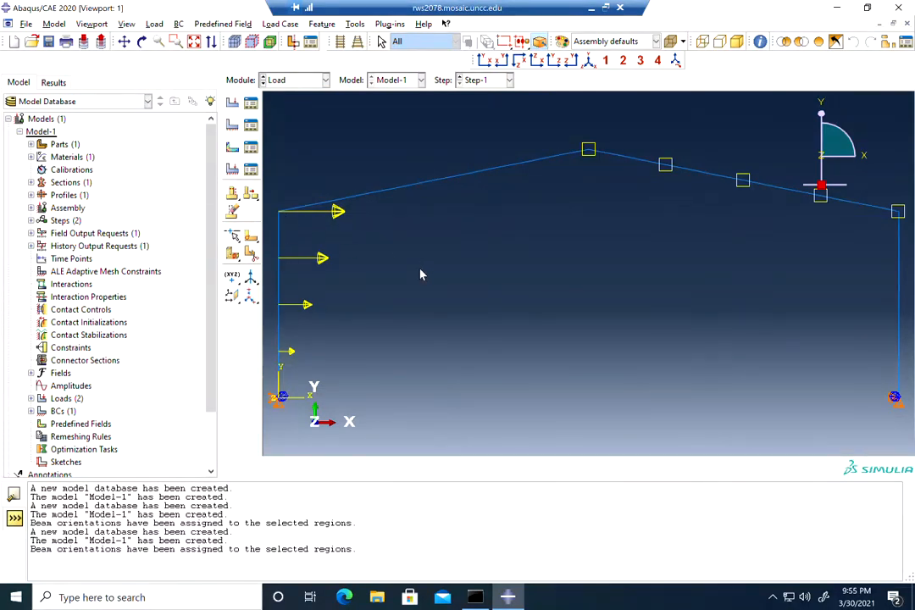
Step: Check the point load in the Microsoft Whiteboard sketch and partition the Frame part's right column in Abaqus at a normalized edge parameter of 0.5
left_click(604, 9)
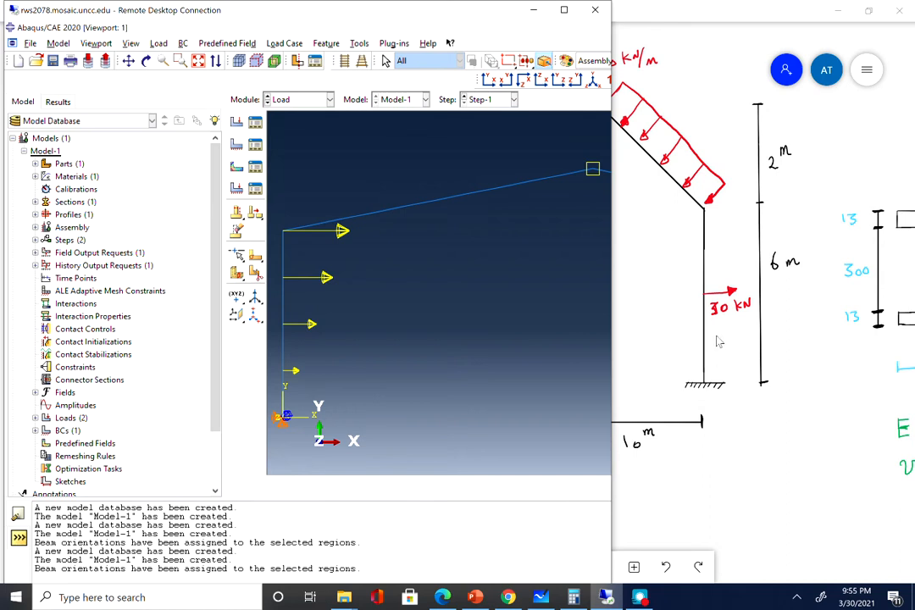
left_click(564, 10)
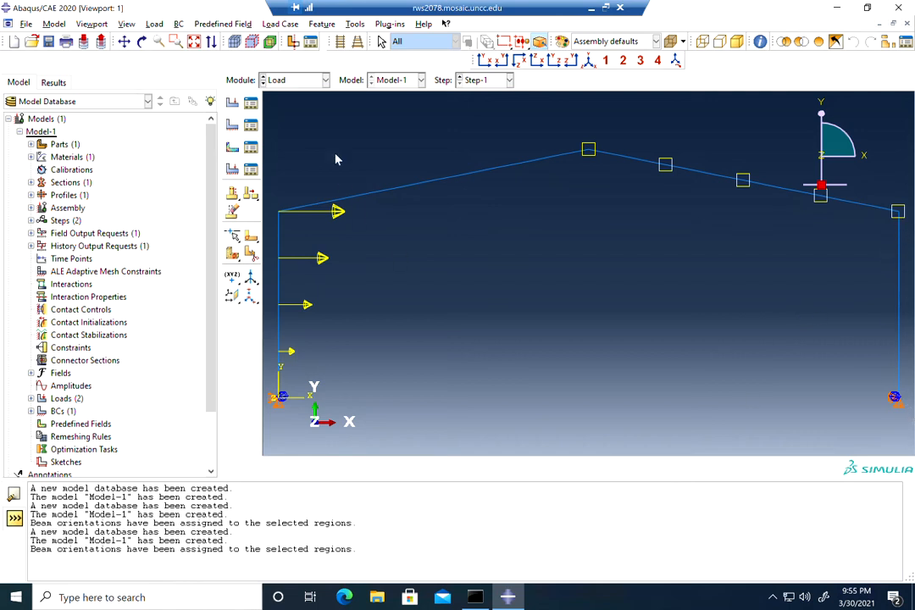
left_click(296, 81)
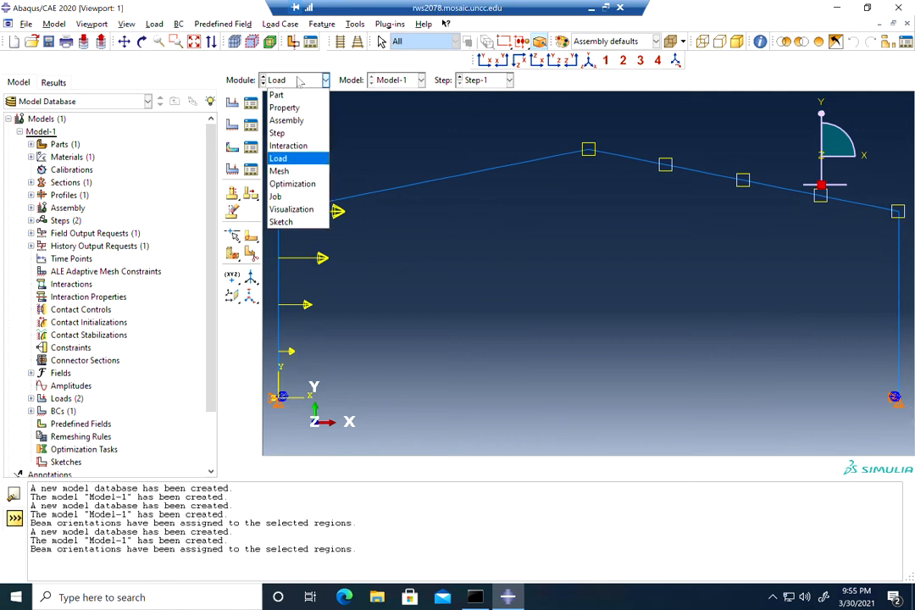
left_click(279, 95)
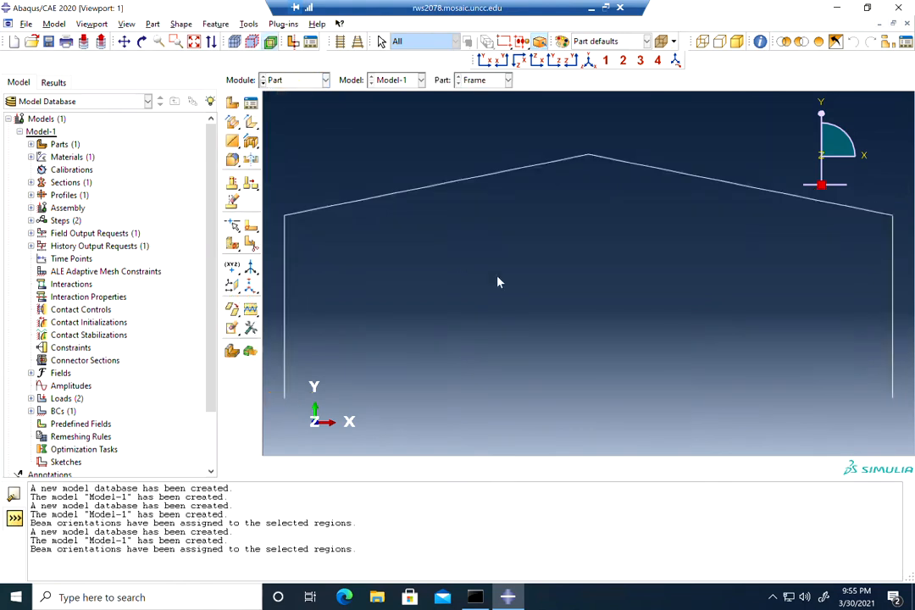
left_click(234, 227)
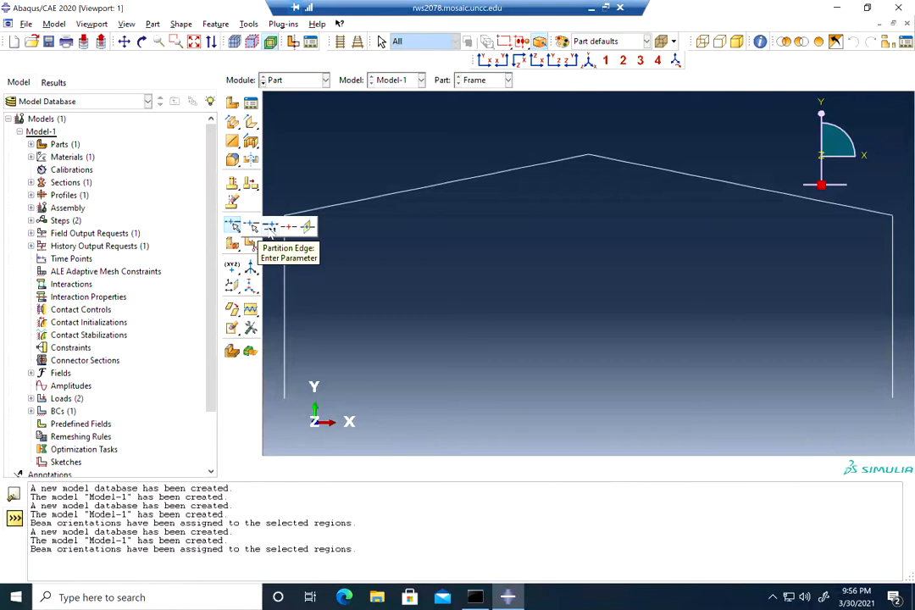
left_click(270, 227)
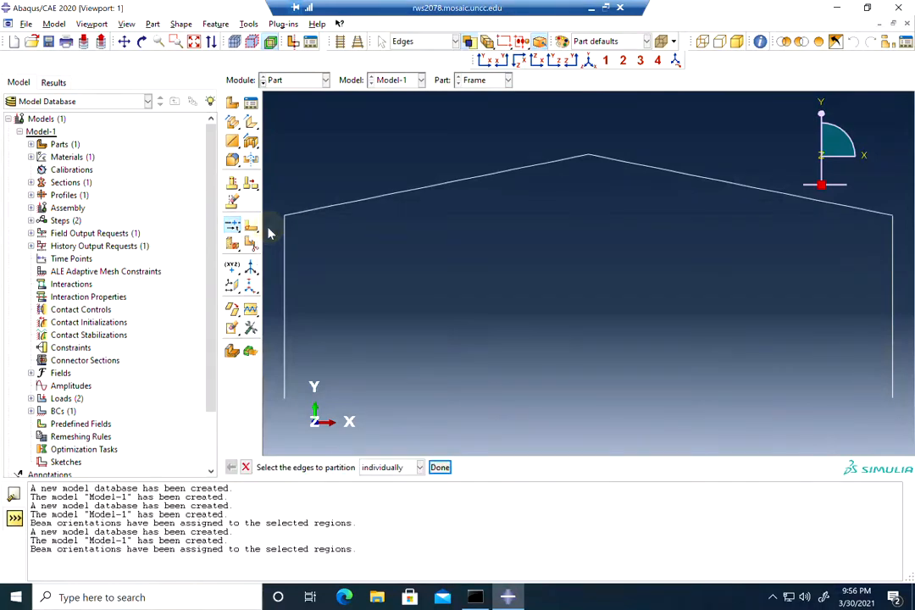
left_click(891, 298)
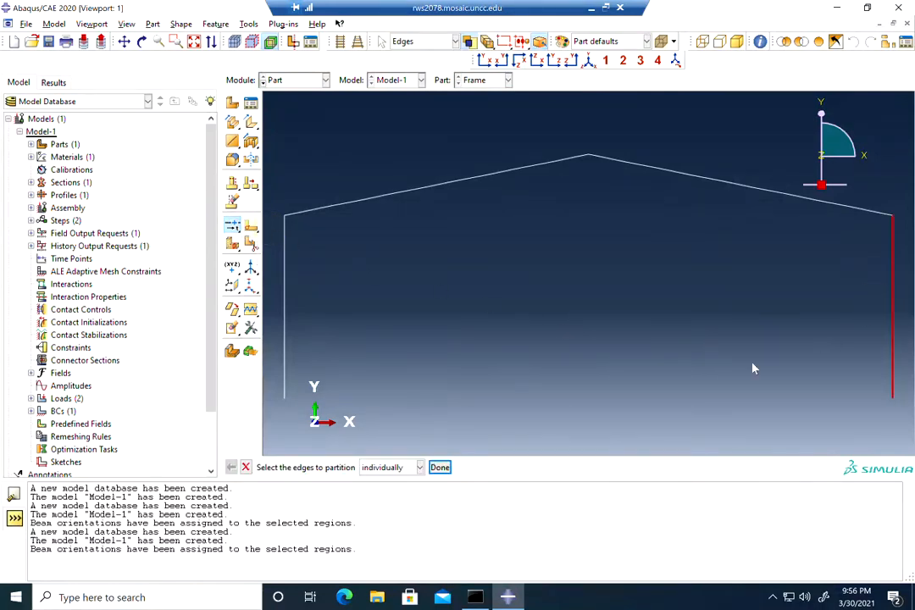
left_click(440, 467)
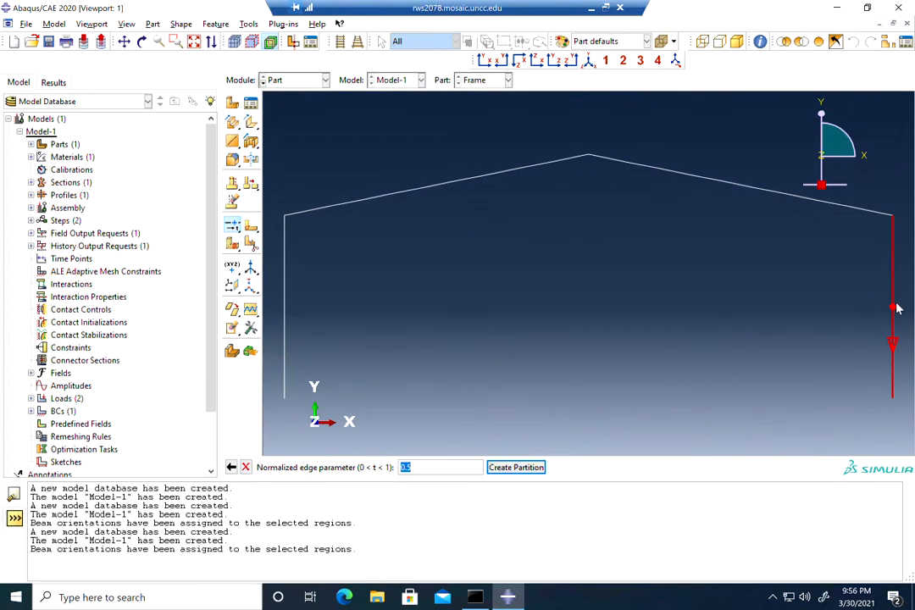
left_click(515, 467)
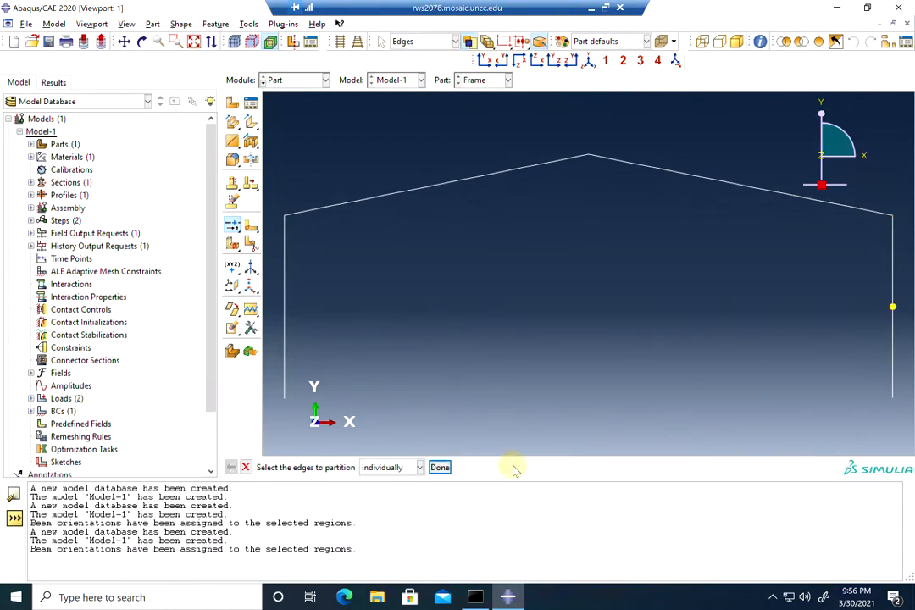
left_click(440, 467)
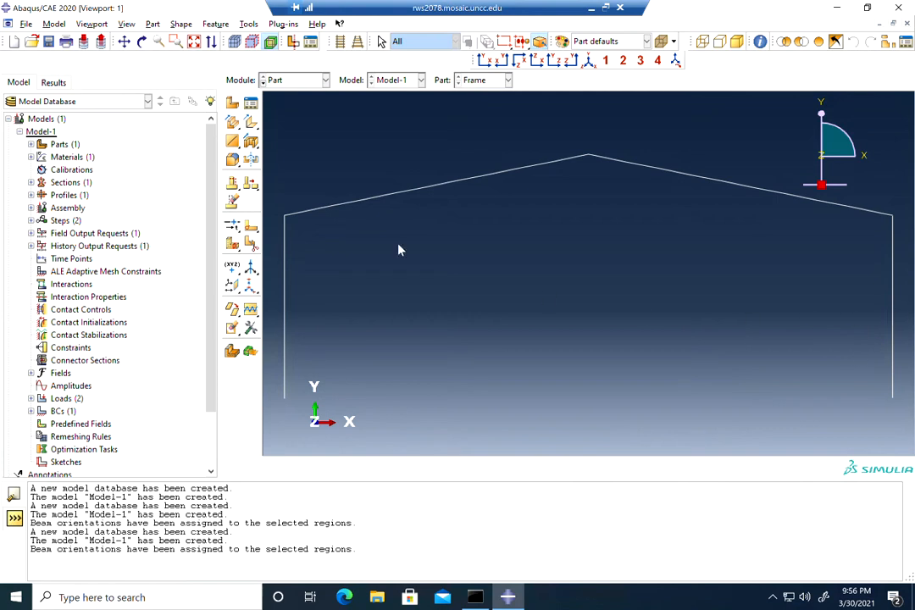
Step: Create a concentrated force named Concent30 in Step-1 at the midpoint of the frame's right column
left_click(311, 84)
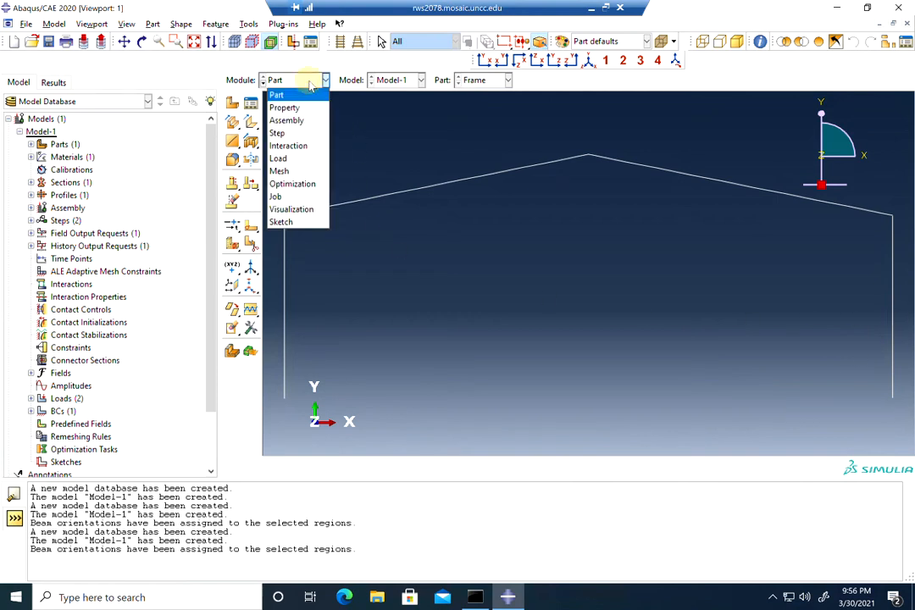
left_click(288, 155)
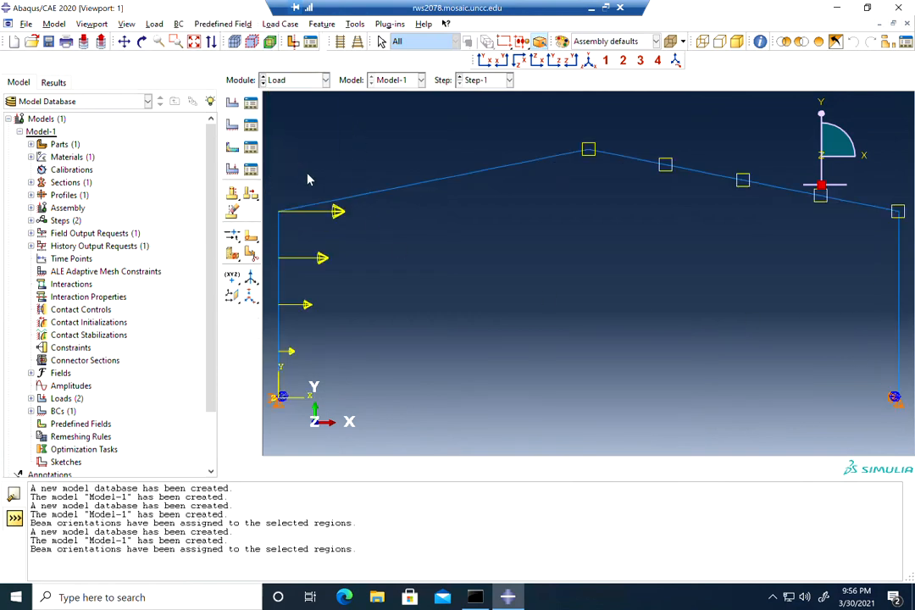
left_click(233, 102)
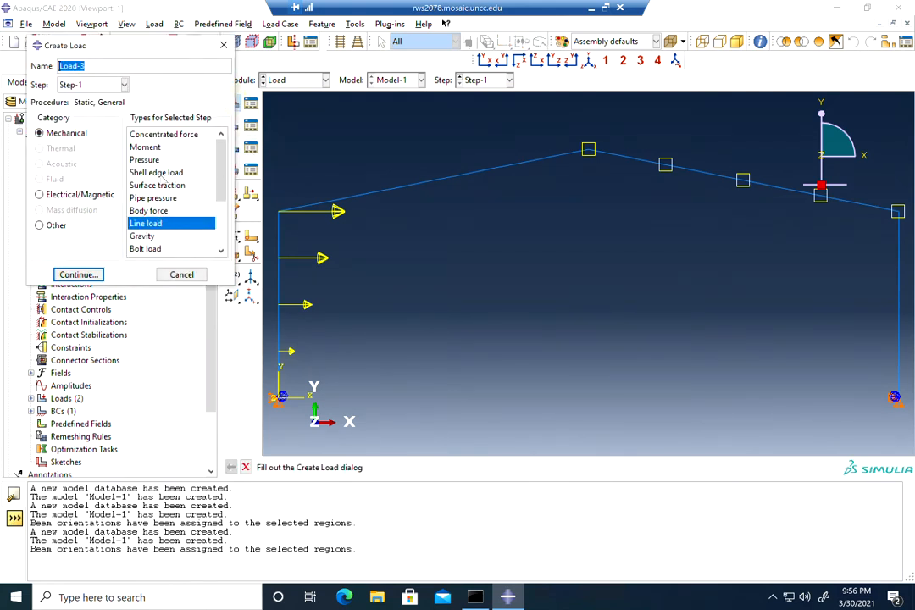
left_click(165, 133)
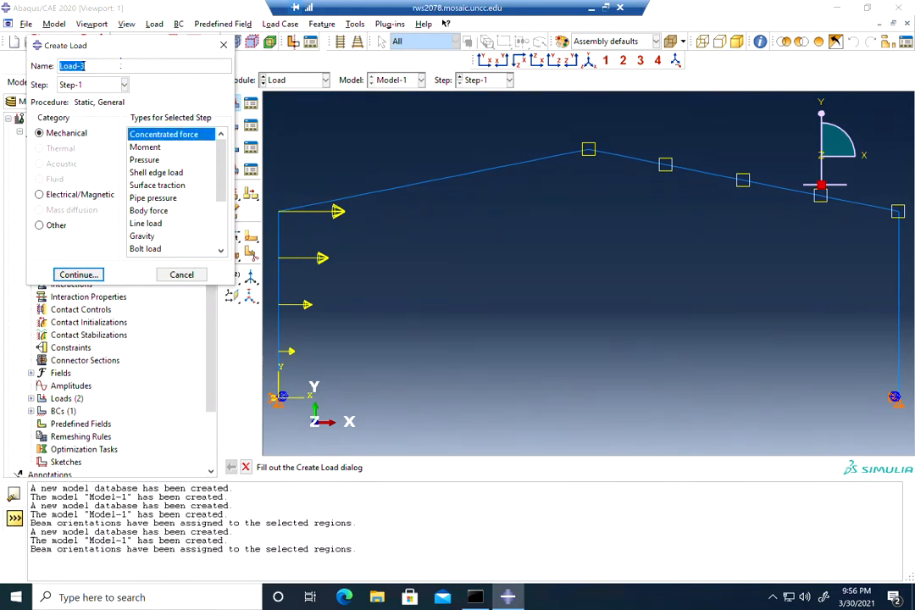
type("Concent30")
left_click(80, 275)
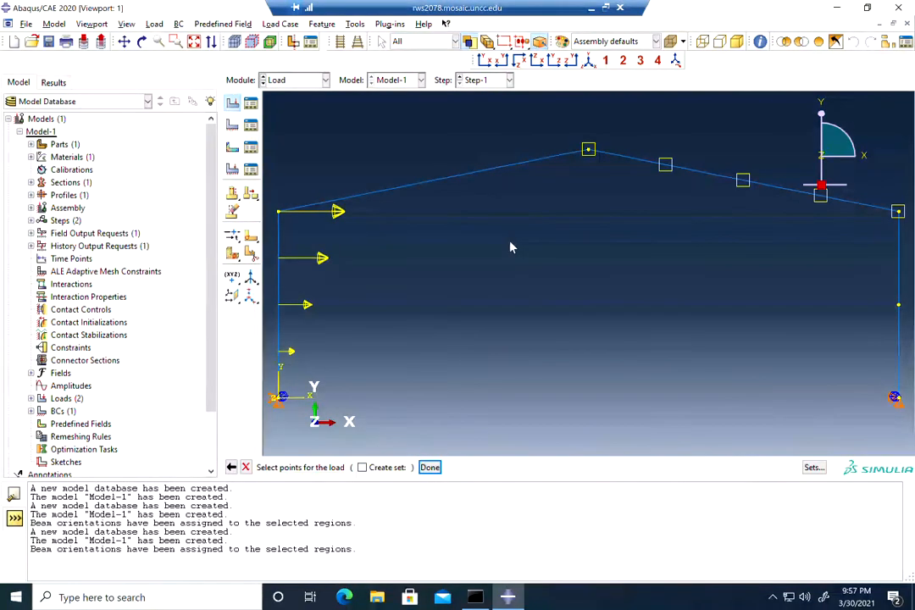
left_click(898, 306)
middle_click(370, 395)
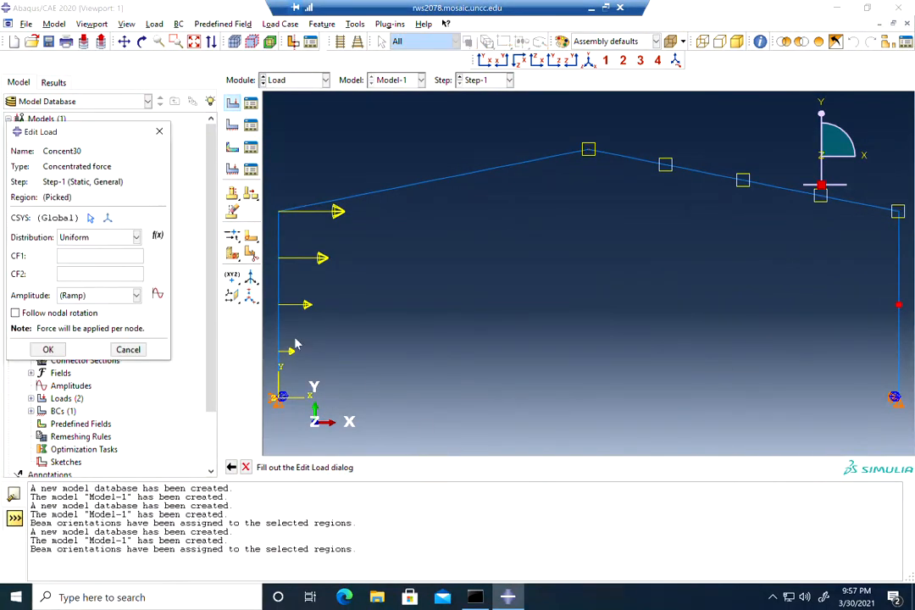
Step: Define Concent30 as a uniform force with a CF1 value of 30
left_click(59, 256)
type("39")
left_click(47, 349)
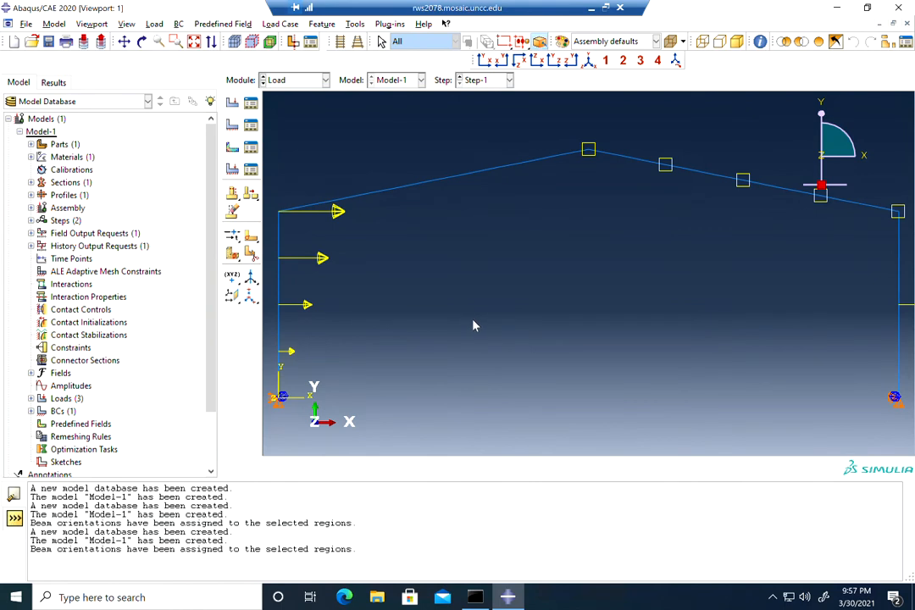
Step: In the Mesh module, seed the Frame part instead of the assembly with an approximate global size of 0.5
left_click(304, 79)
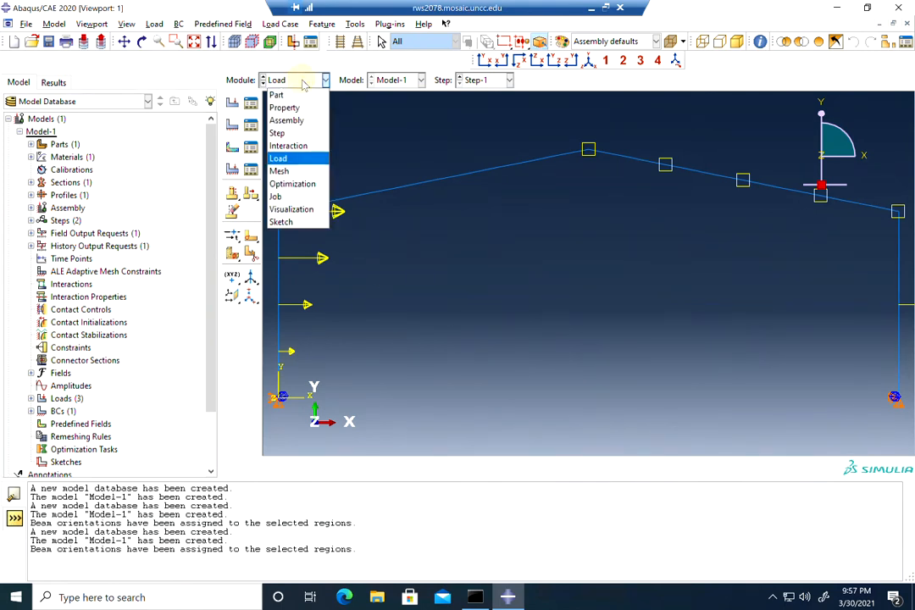
left_click(291, 171)
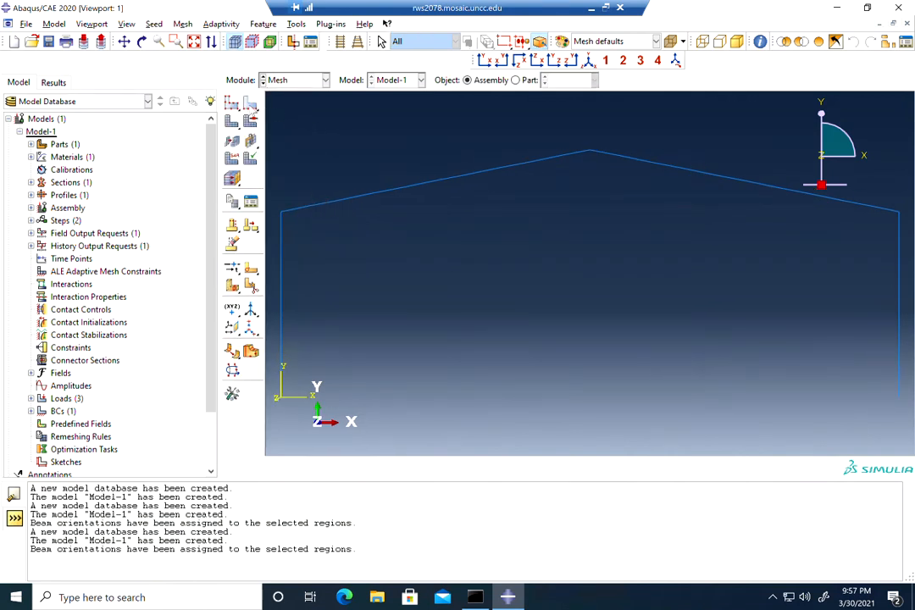
left_click(232, 103)
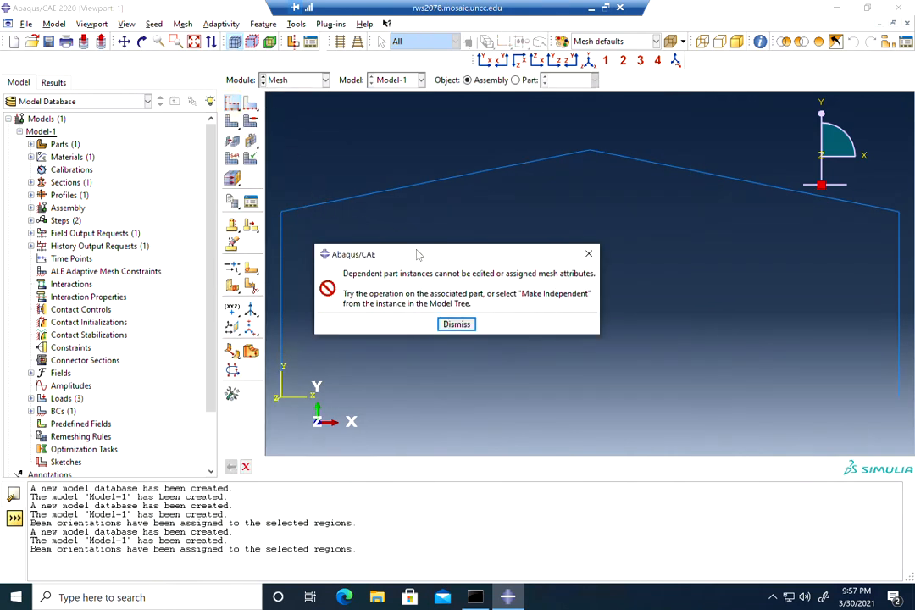
left_click(453, 325)
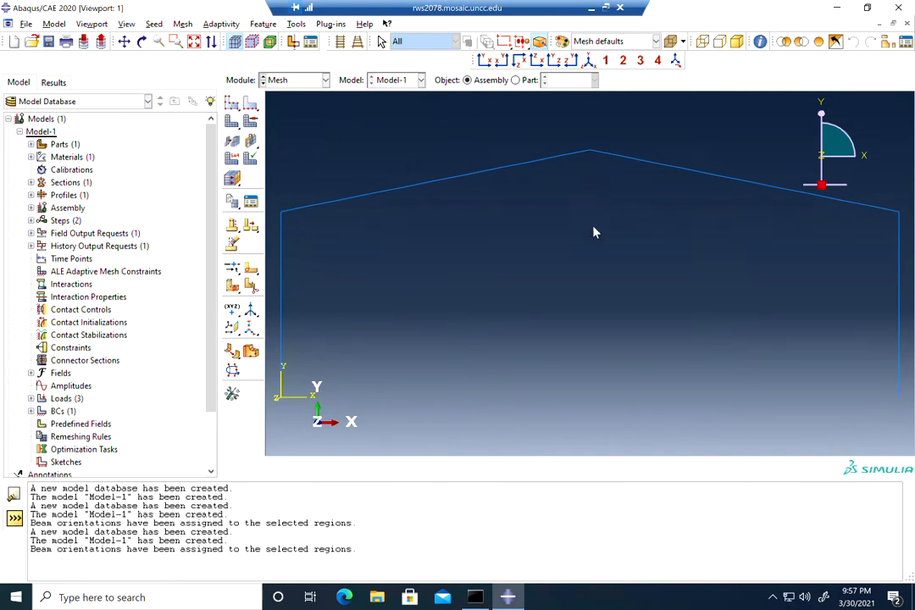
left_click(516, 81)
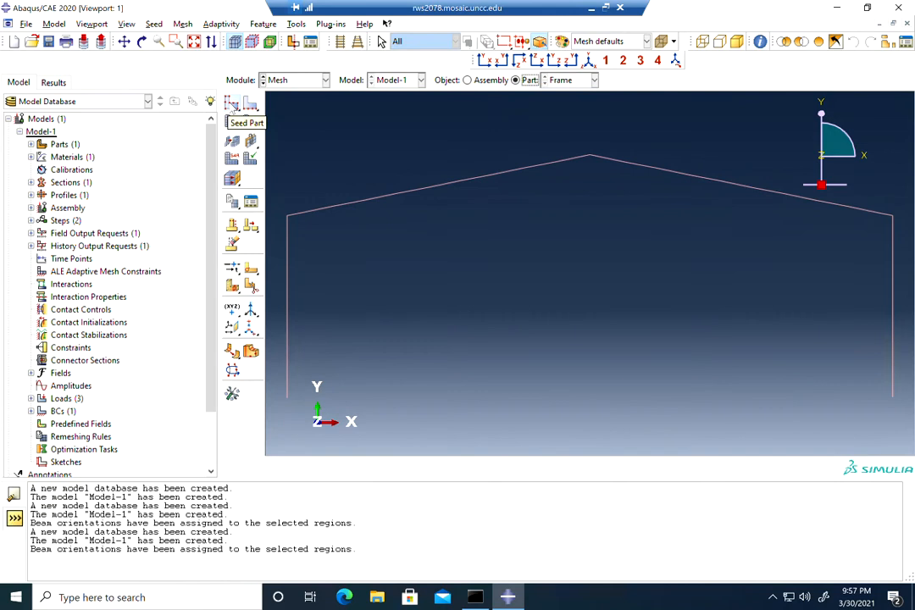
left_click(232, 103)
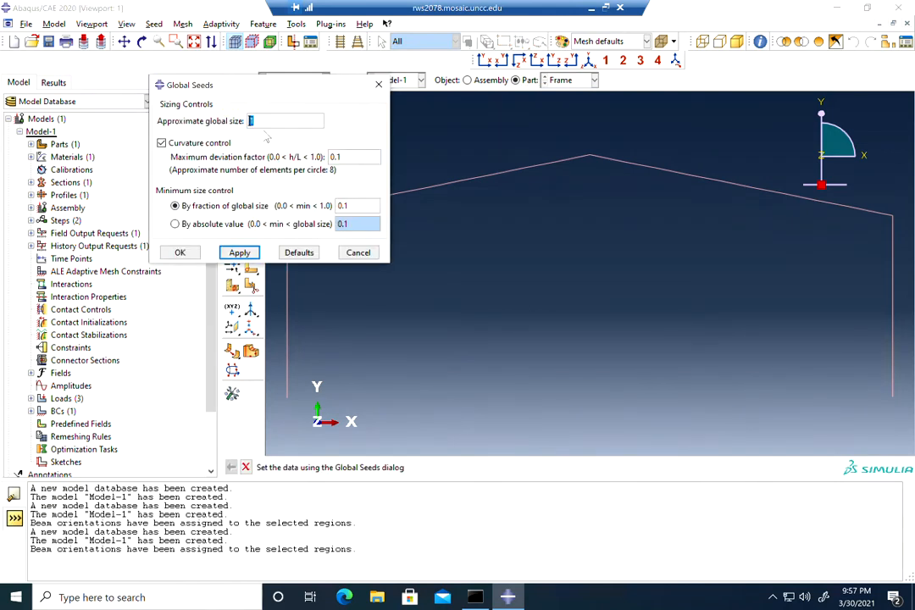
left_click(266, 121)
type("0.5")
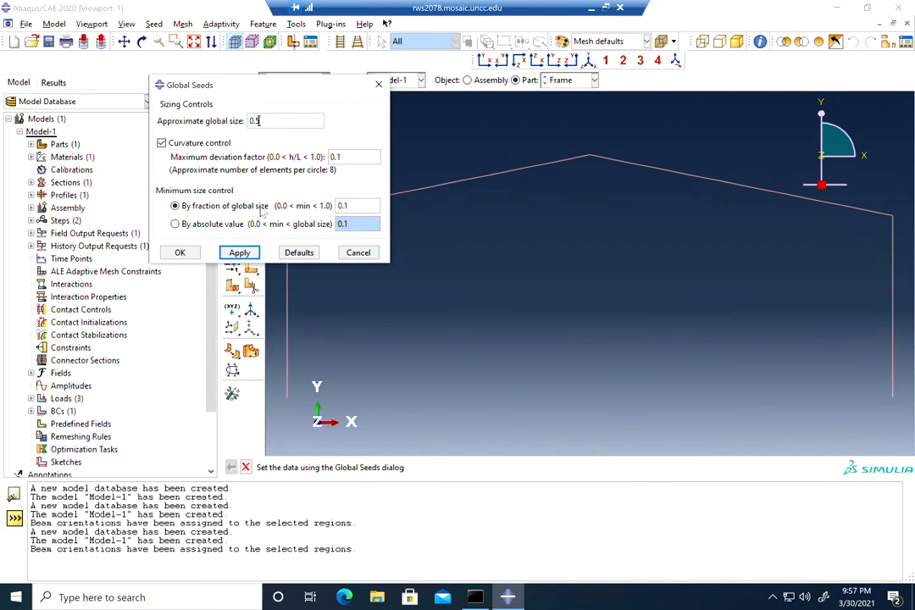
left_click(180, 252)
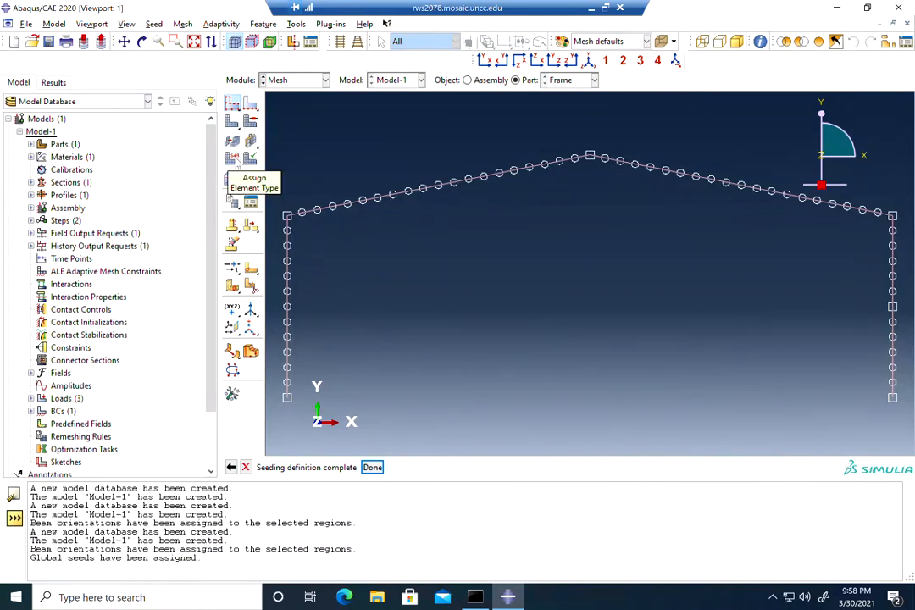
Step: Assign Standard linear shear-flexible beam elements (B21) to all of the frame's members, comparing them with the quadratic order first
left_click(232, 158)
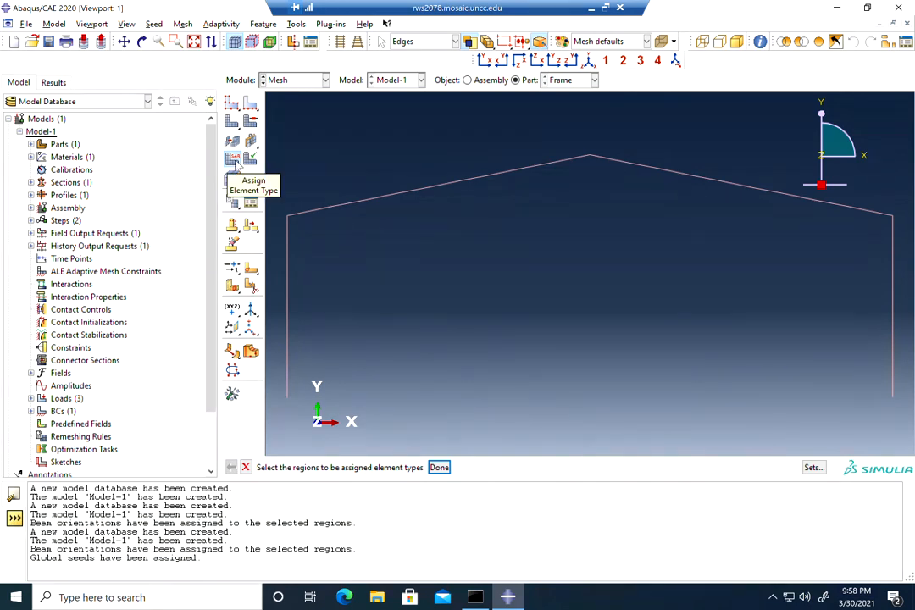
left_click_drag(903, 163, 235, 288)
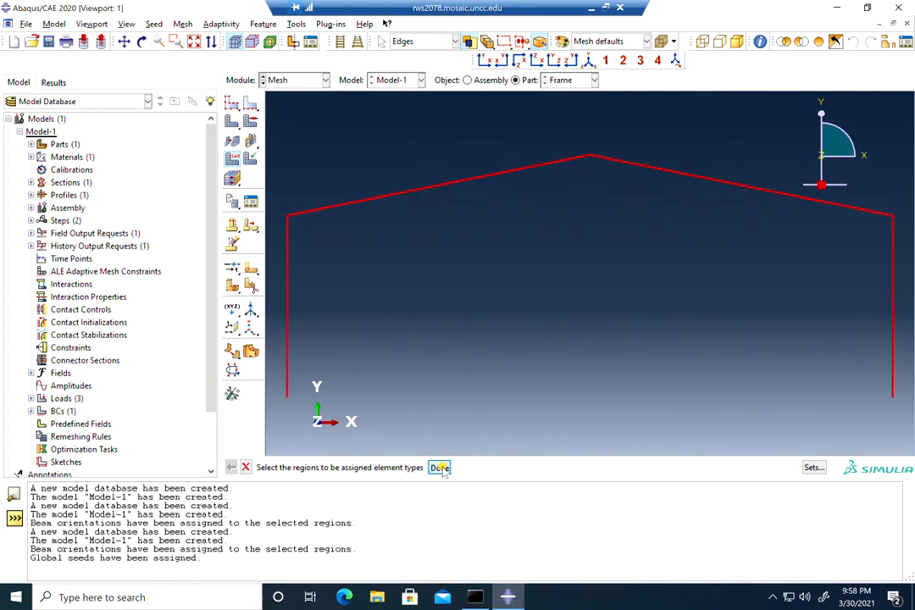
left_click(438, 467)
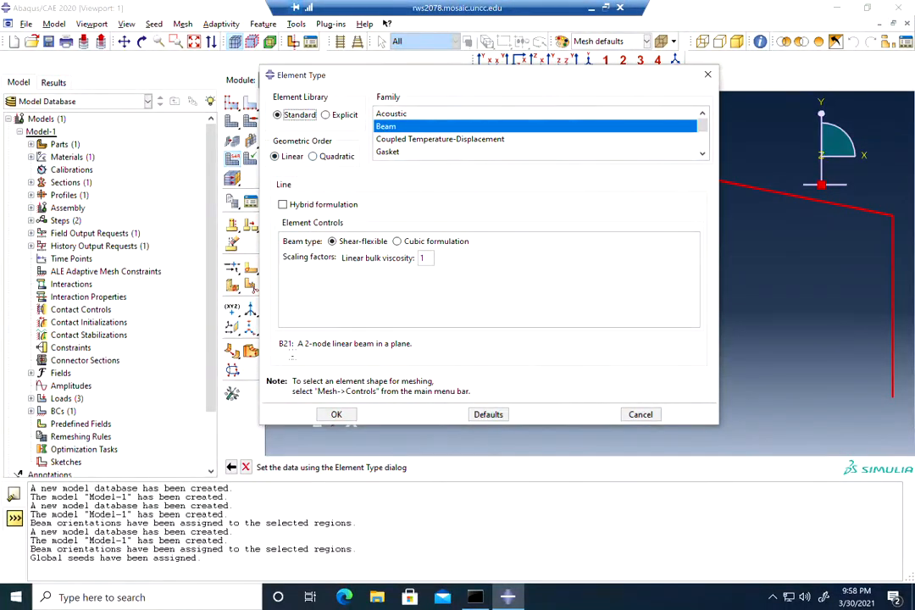
left_click_drag(296, 343, 409, 354)
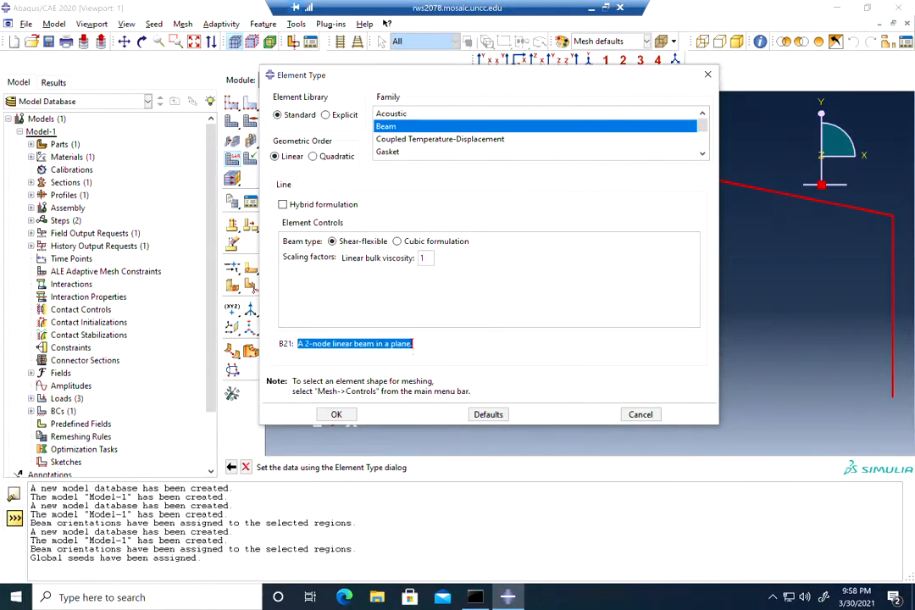
left_click(312, 156)
left_click_drag(299, 343, 425, 345)
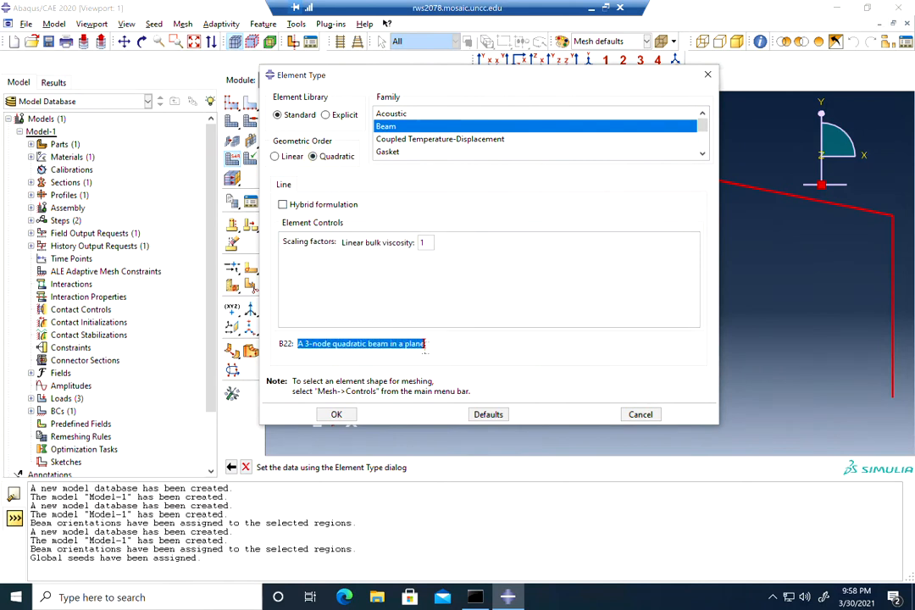
left_click(275, 156)
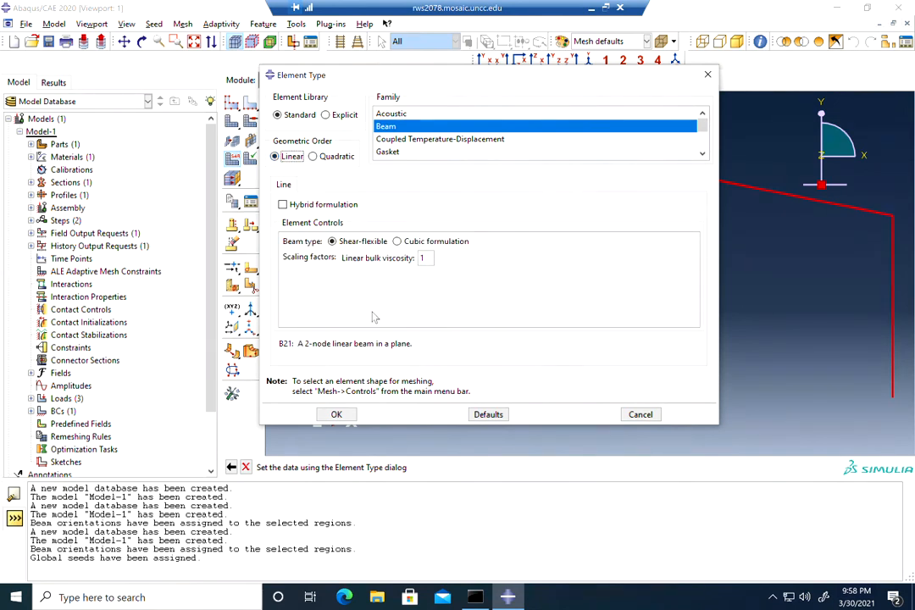
left_click(337, 415)
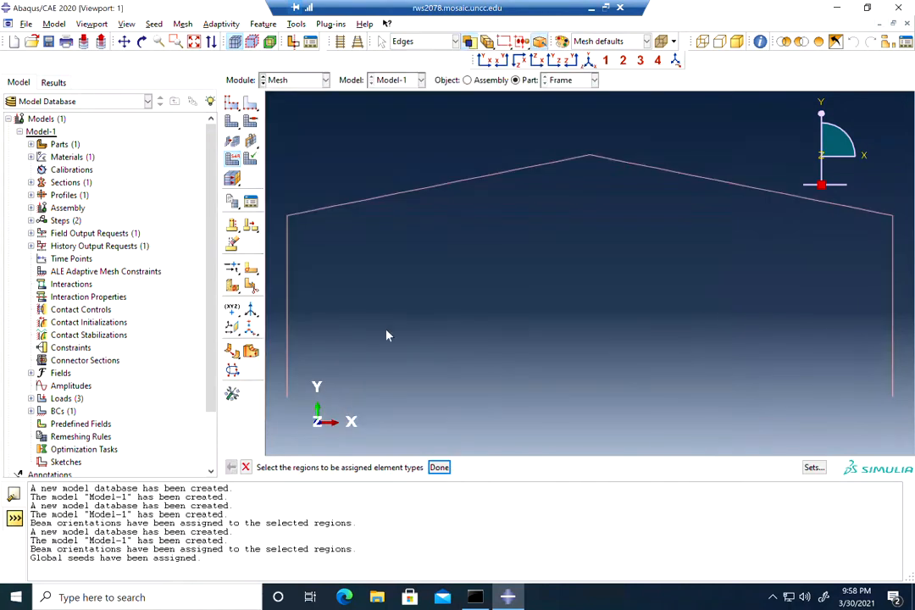
Step: Generate the mesh on the Frame part
left_click(233, 122)
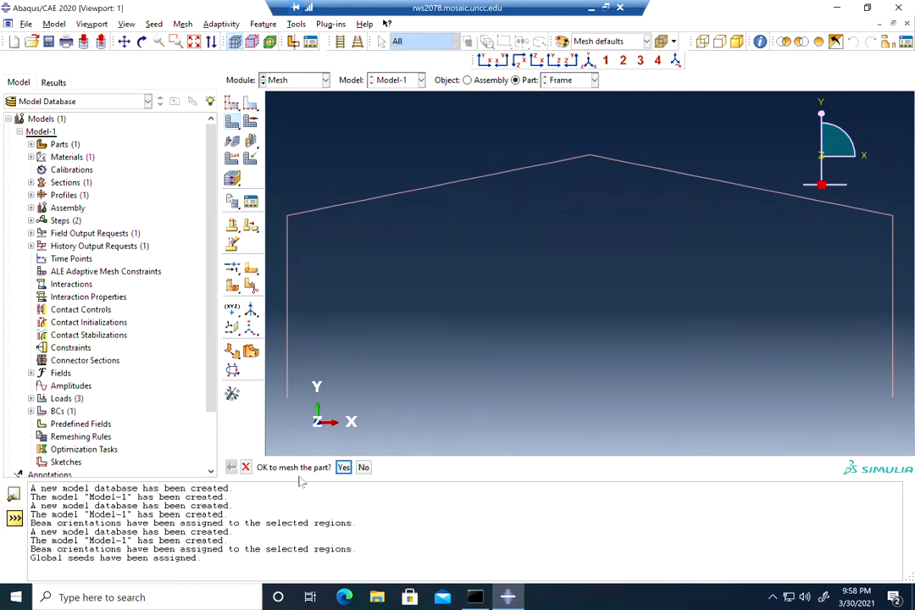
left_click(344, 469)
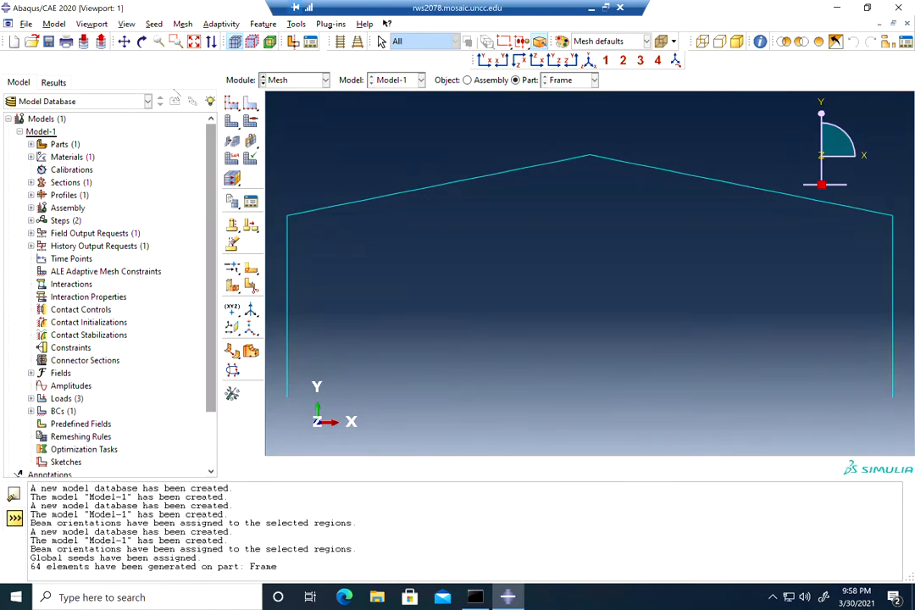
Step: Turn on node and element labels in the part's mesh display and examine the numbering along the frame
left_click(126, 24)
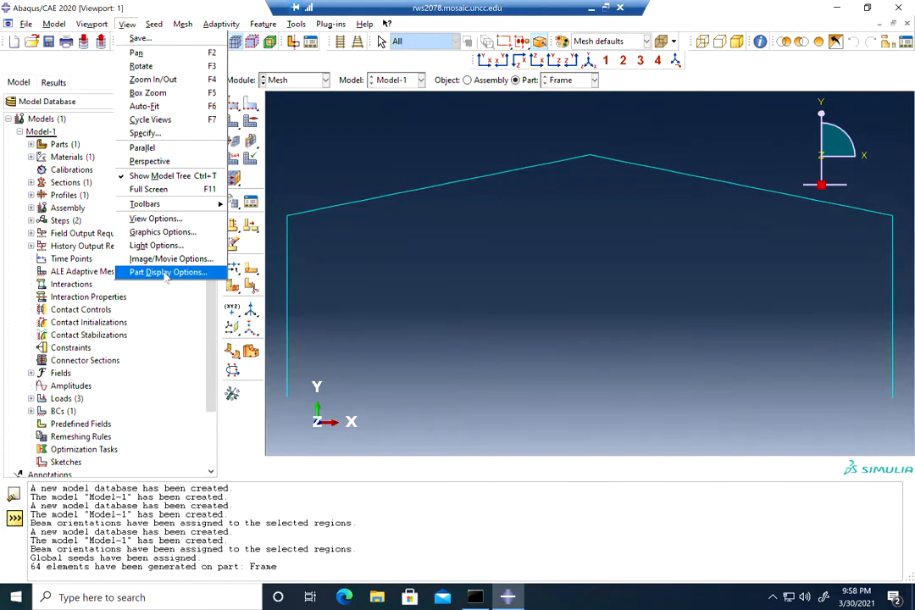
left_click(161, 271)
left_click(132, 90)
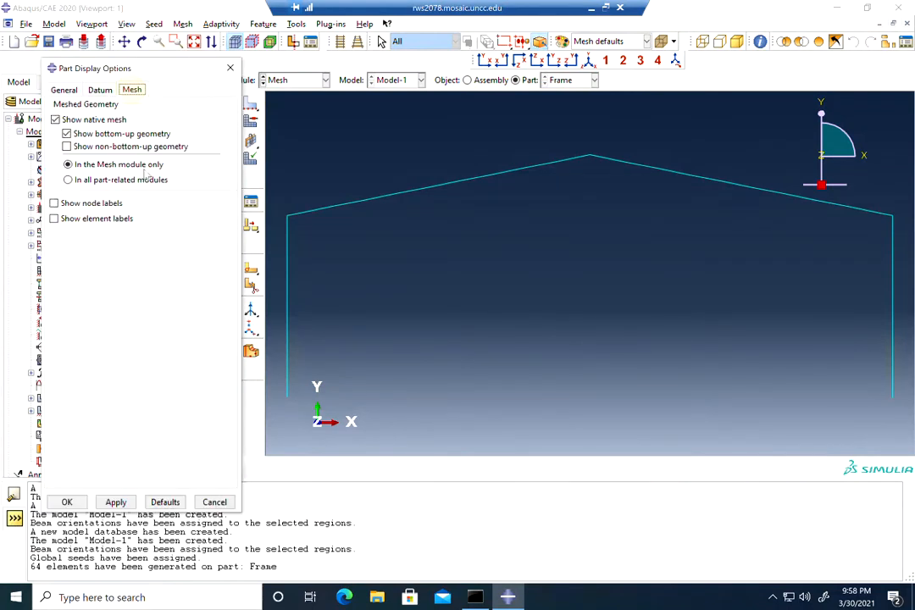
left_click(70, 204)
left_click(87, 220)
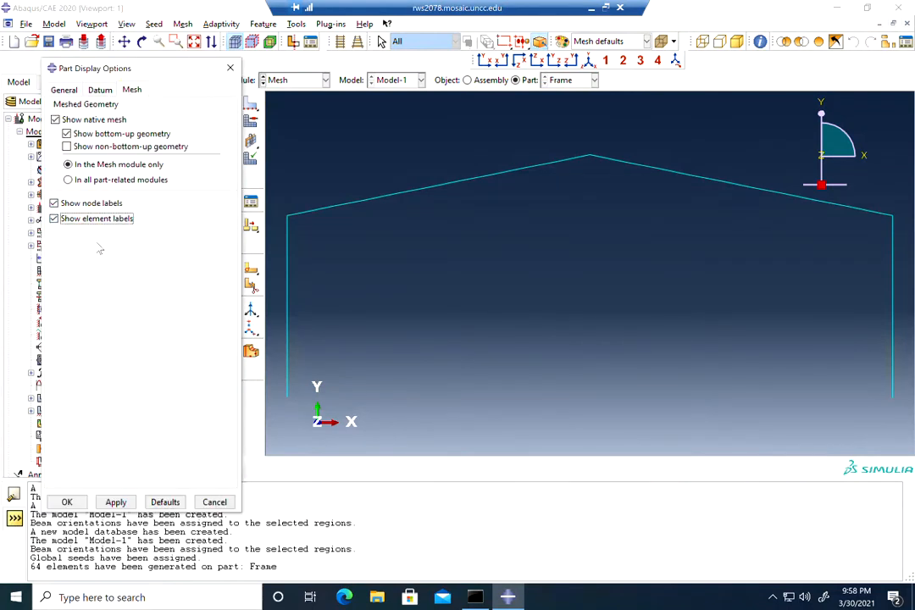
left_click(67, 501)
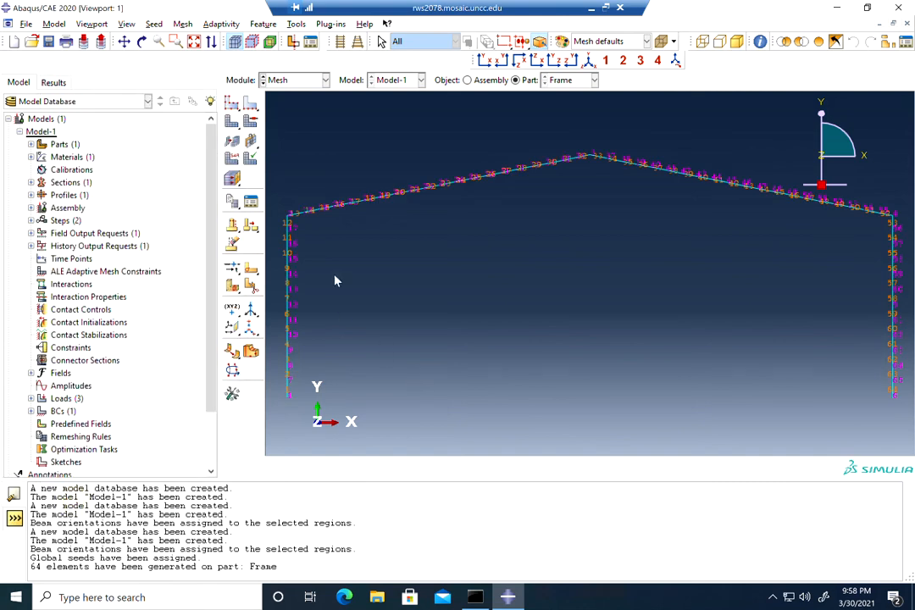
scroll(291, 391, "up", 3)
scroll(286, 403, "up", 3)
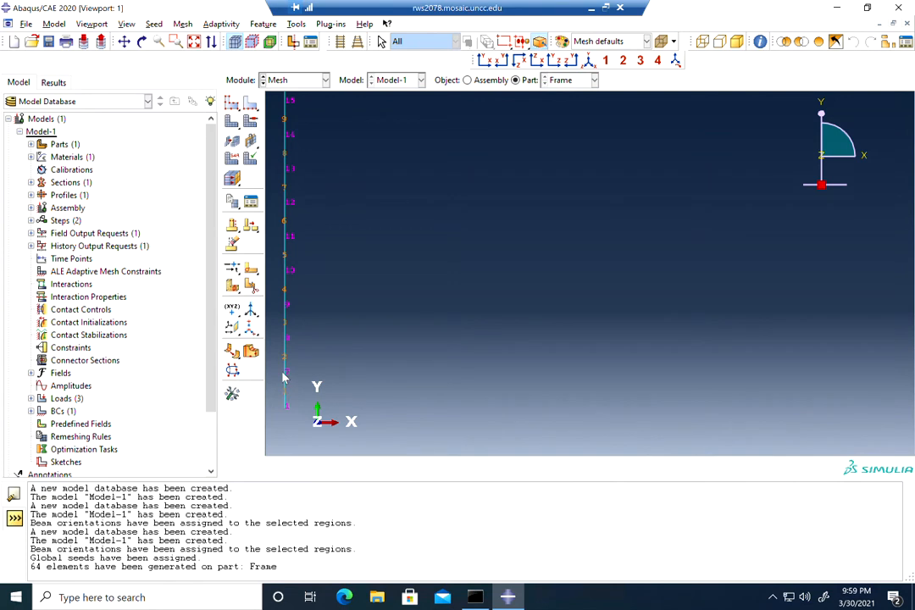
scroll(402, 364, "down", 5)
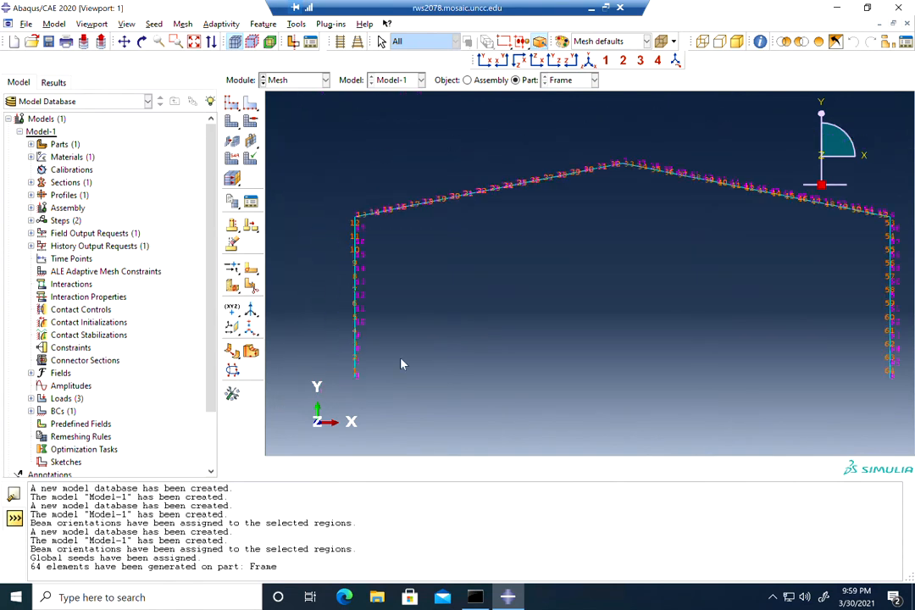
Step: Turn off the node and element labels in the Frame part's mesh display
left_click(126, 24)
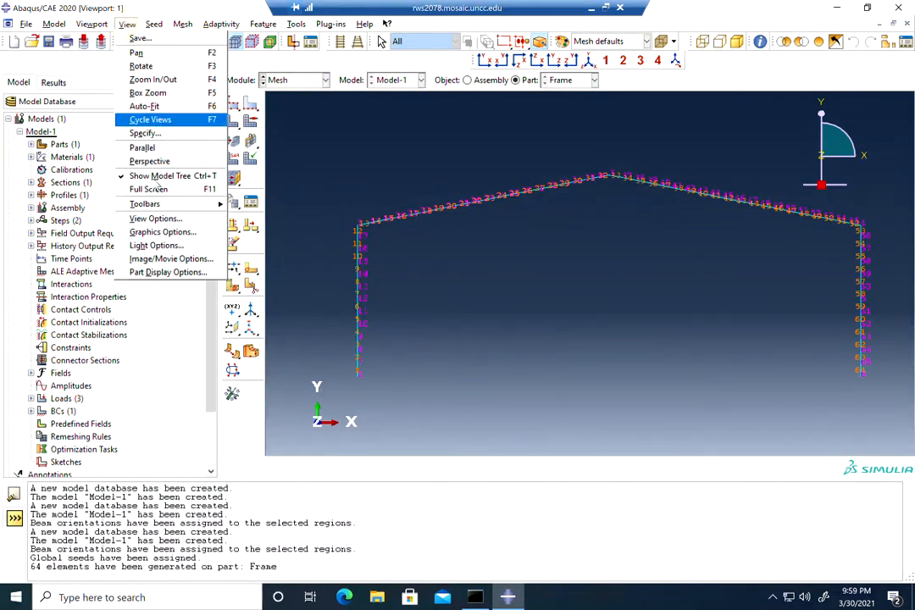
left_click(167, 272)
left_click(54, 203)
left_click(54, 218)
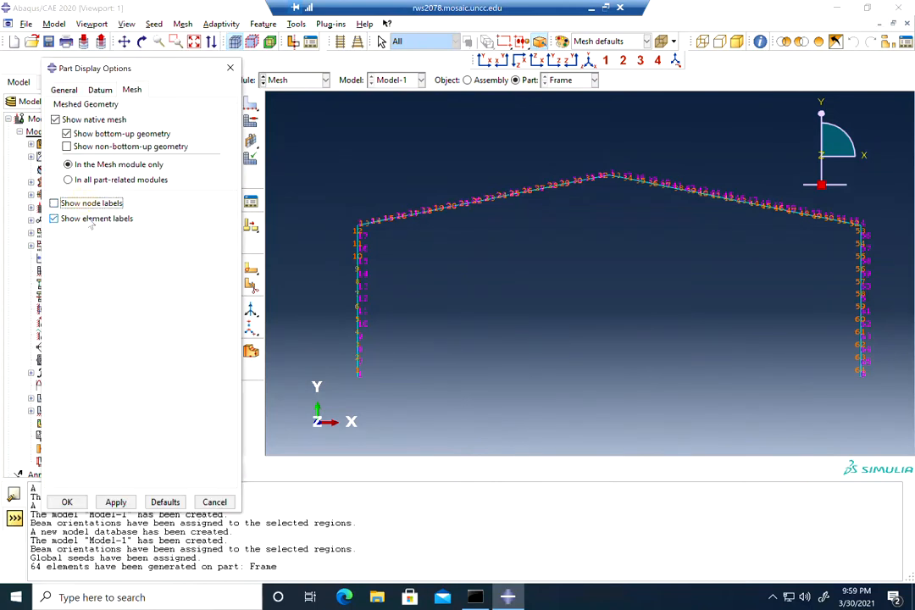
left_click(67, 502)
Step: In the Job module, create a full-analysis job named RigidFrame for Model-1, keeping the default settings
left_click(324, 79)
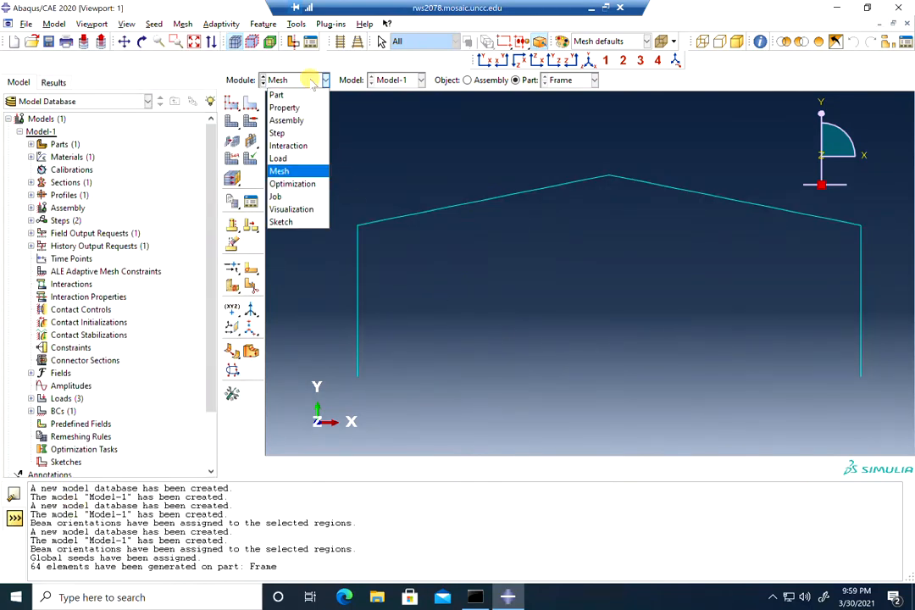
left_click(275, 196)
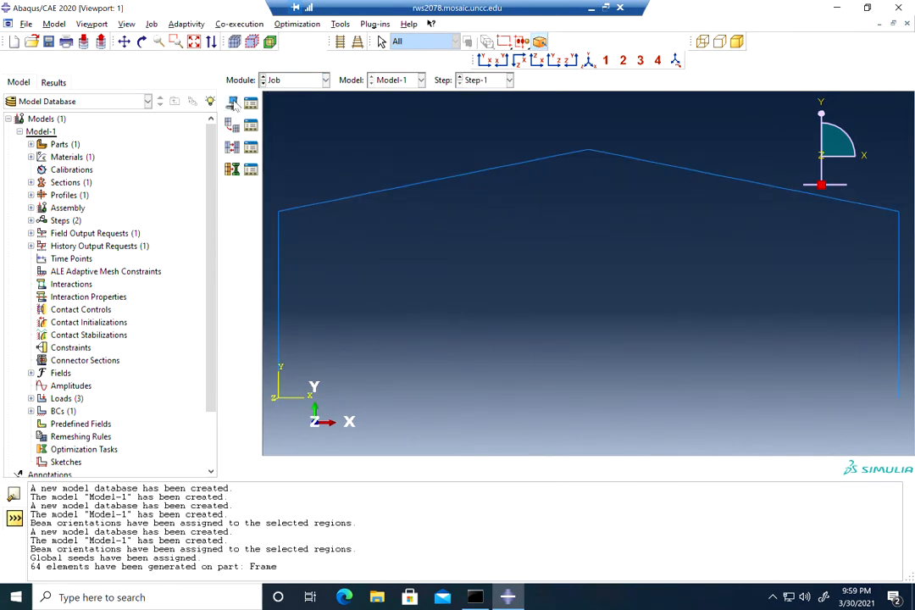
left_click(233, 102)
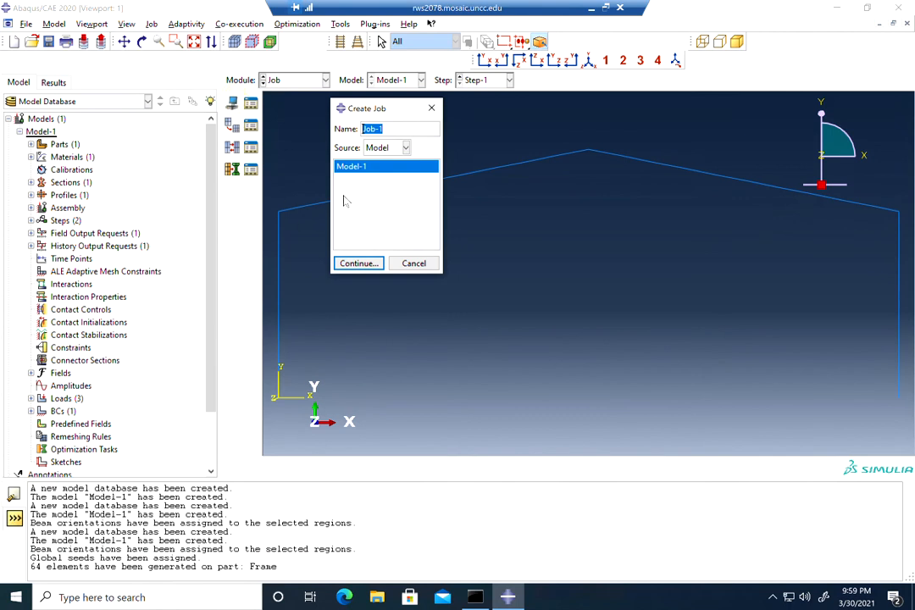
type("RigidFrame")
left_click(357, 264)
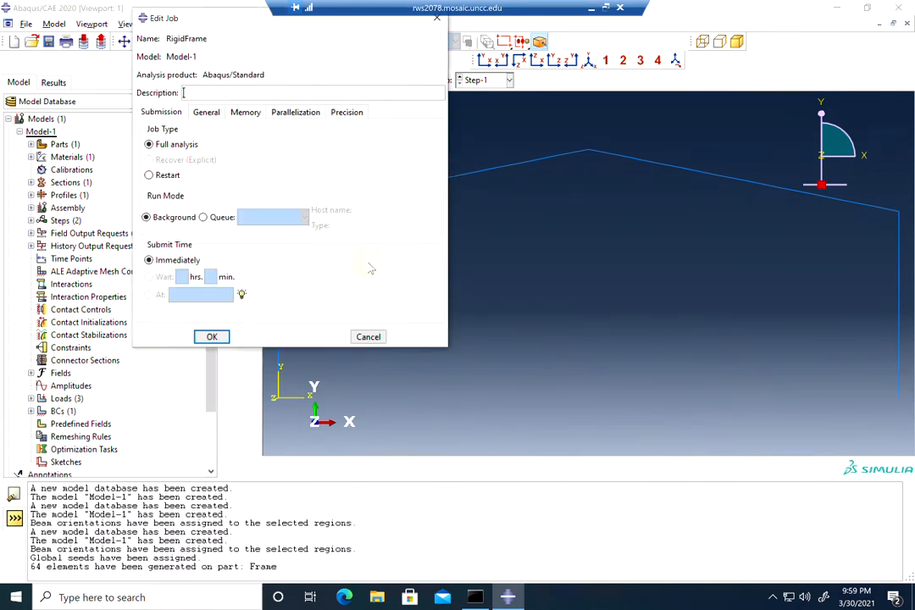
left_click(212, 337)
Step: Submit the RigidFrame job for analysis and check its completion in the message log
scroll(127, 320, "down", 2)
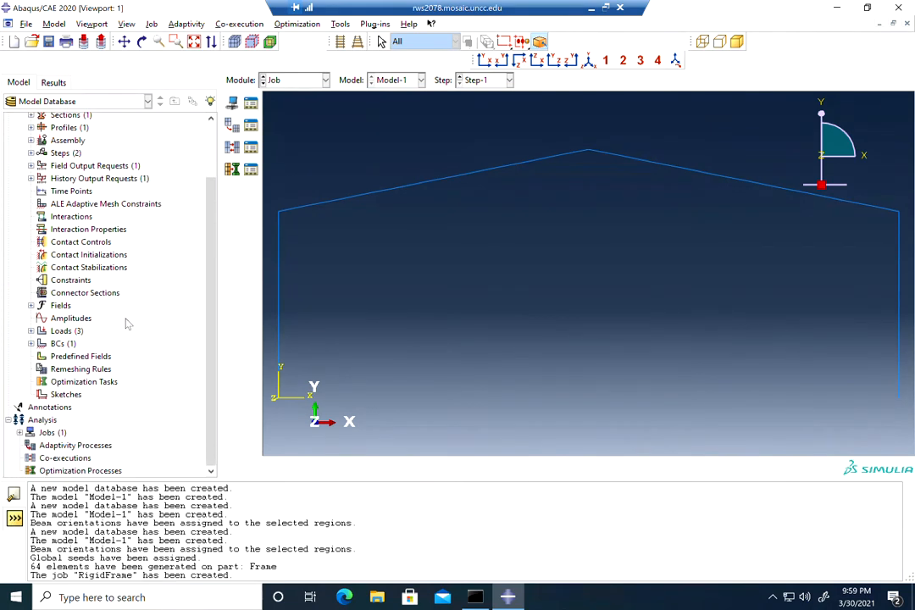
left_click(20, 432)
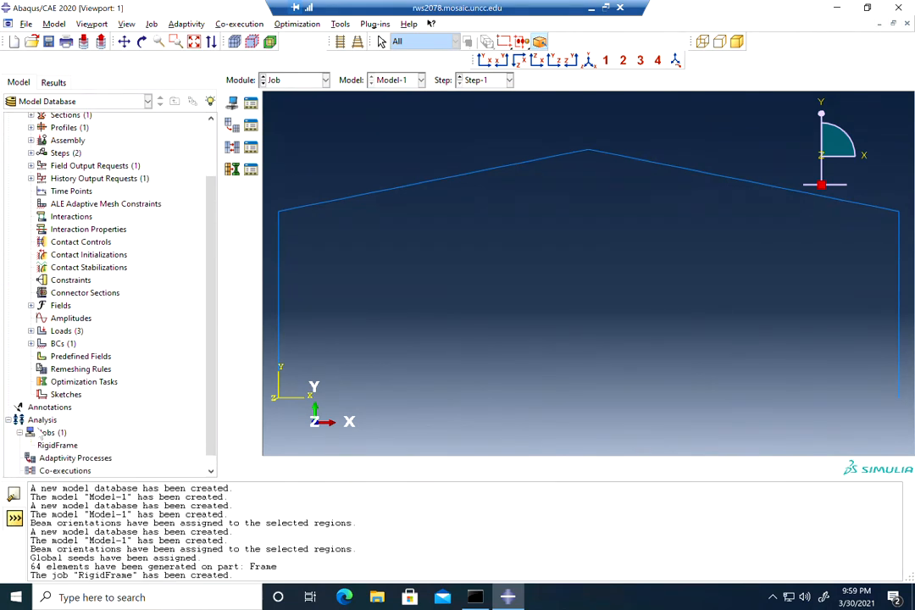
left_click(54, 446)
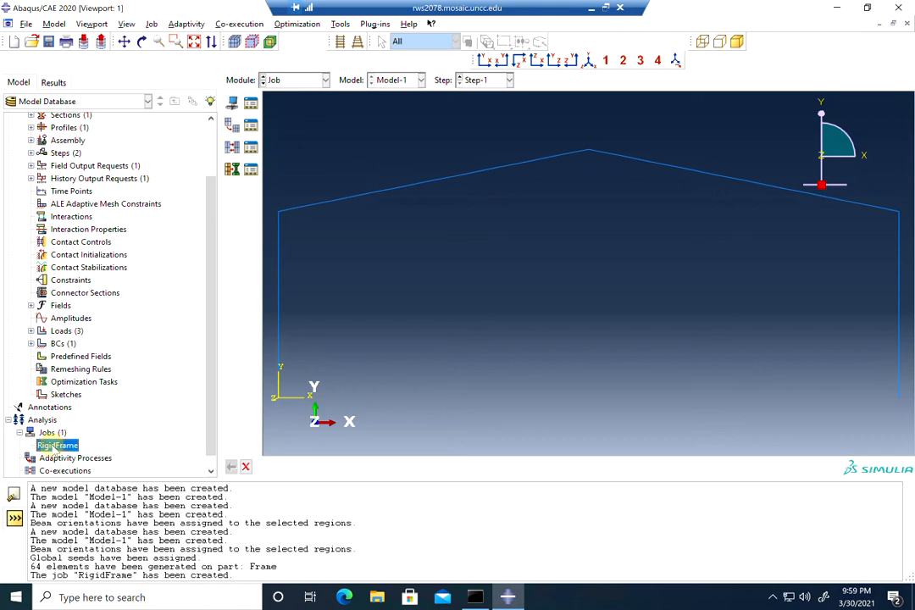
right_click(52, 449)
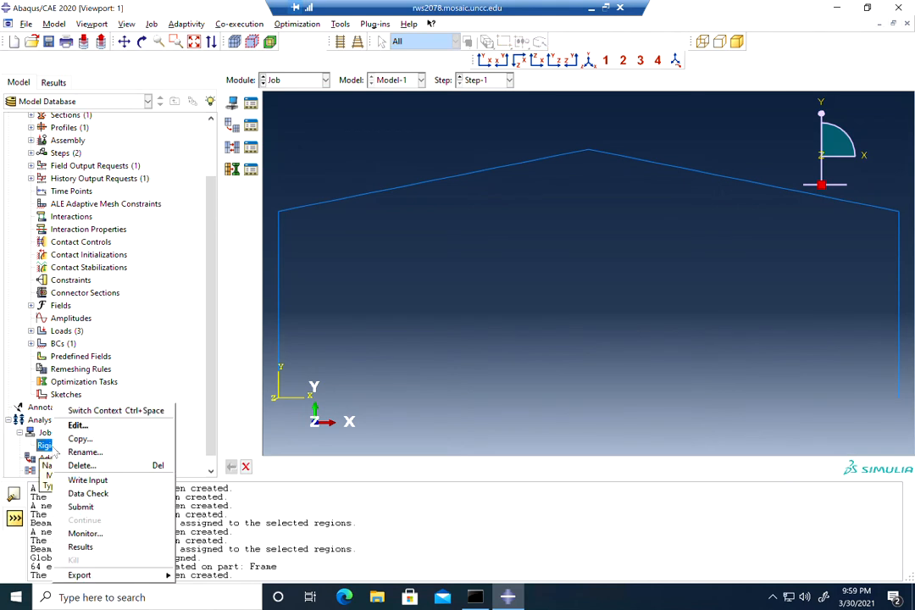
left_click(81, 507)
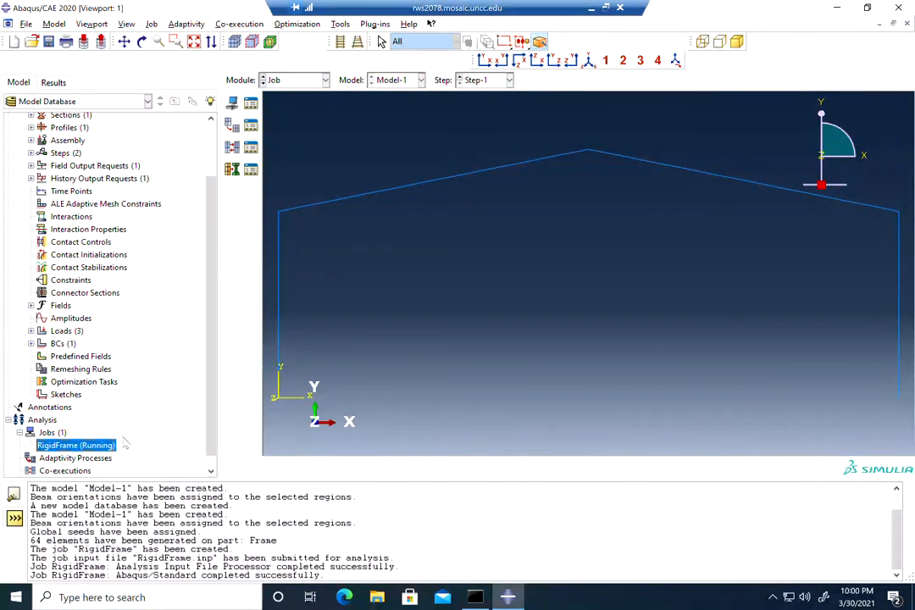
left_click_drag(131, 574, 323, 575)
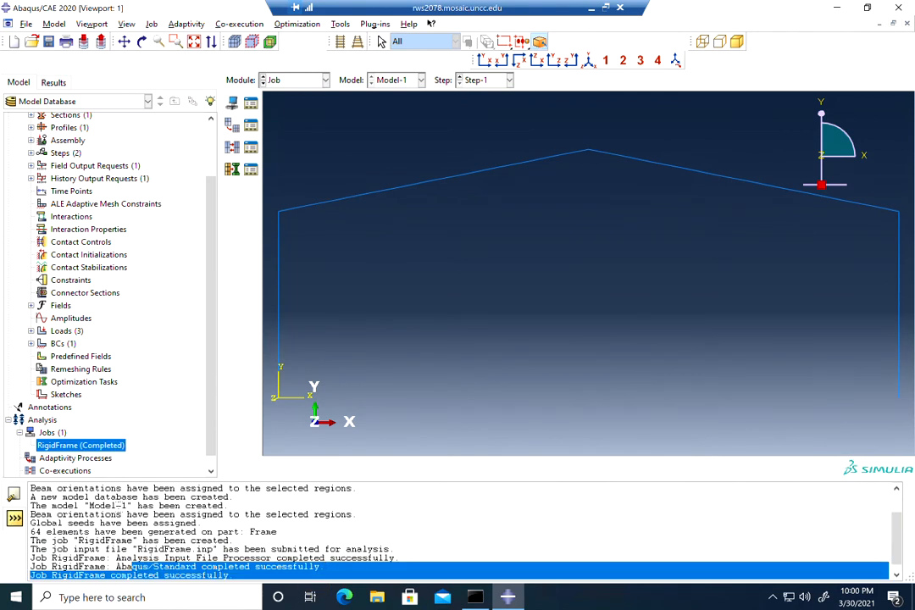
left_click(119, 508)
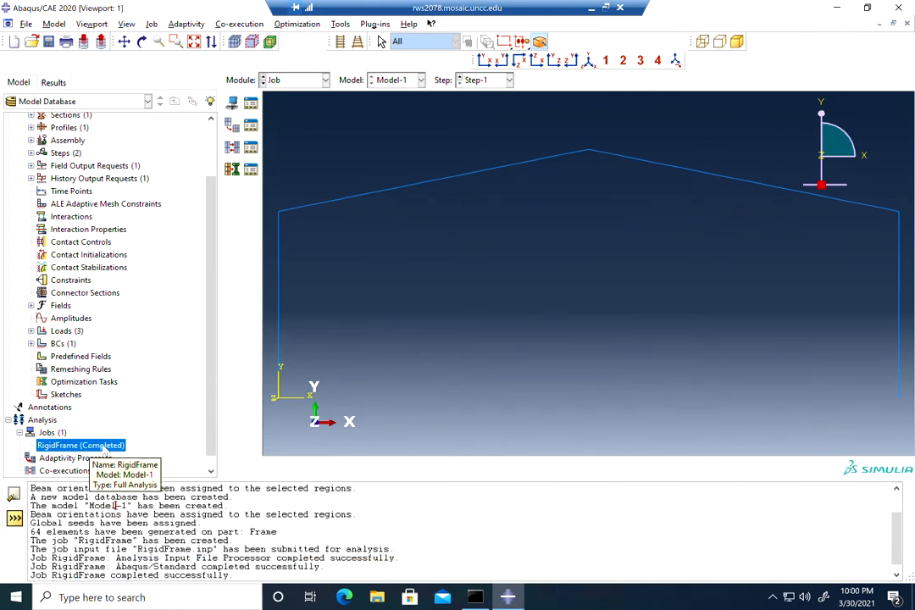
Step: Open the RigidFrame job's results and plot the Mises stress contours on the deformed frame, clear of the legend
right_click(100, 449)
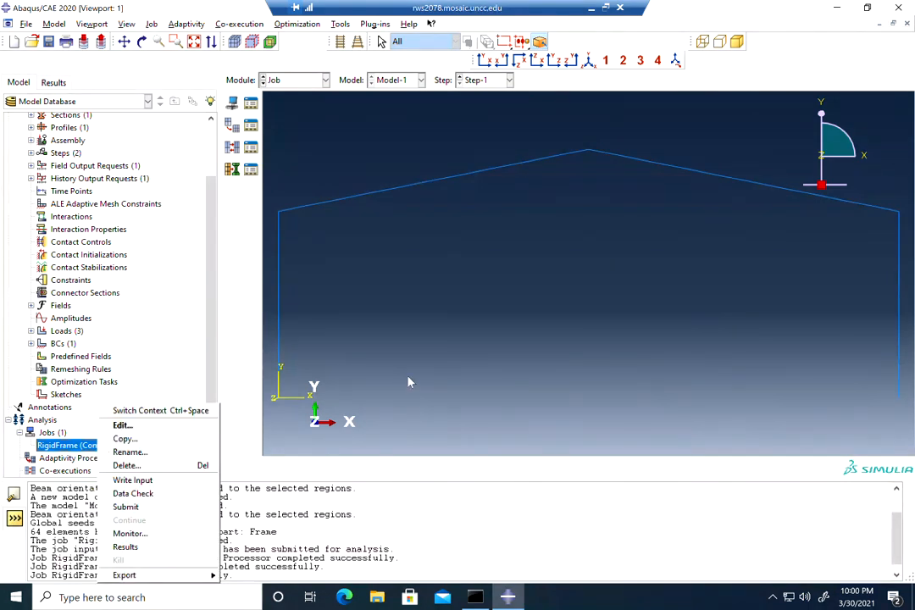
left_click(344, 316)
right_click(82, 451)
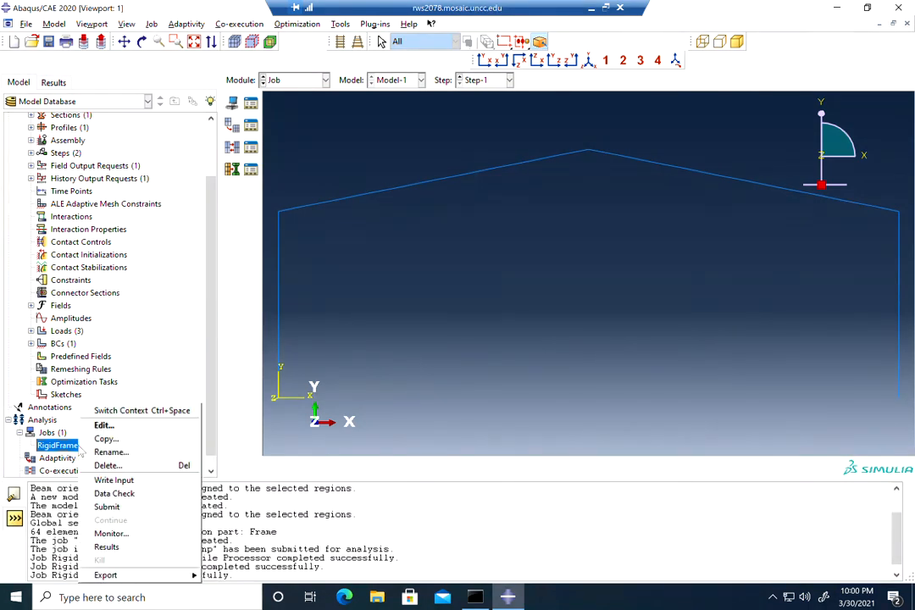
left_click(107, 546)
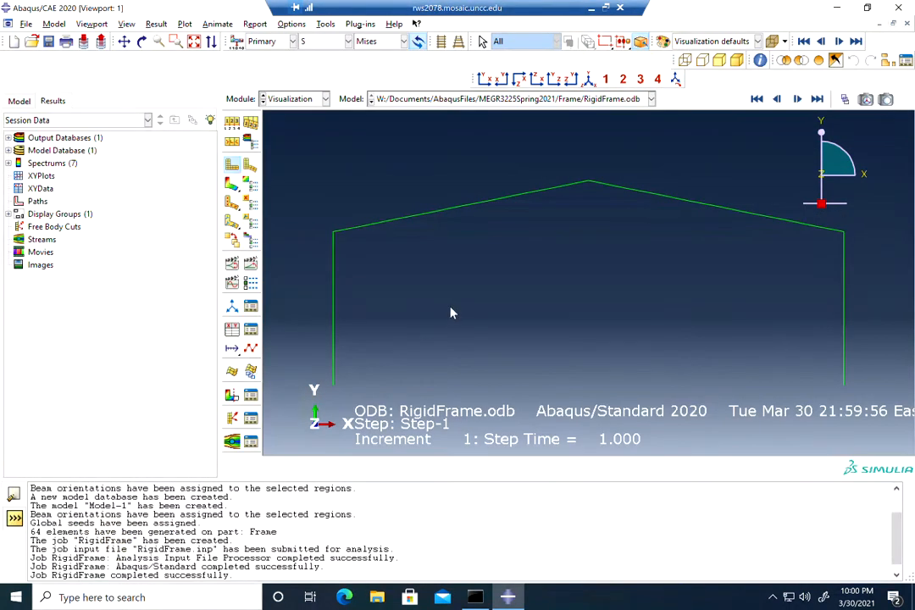
left_click(234, 186)
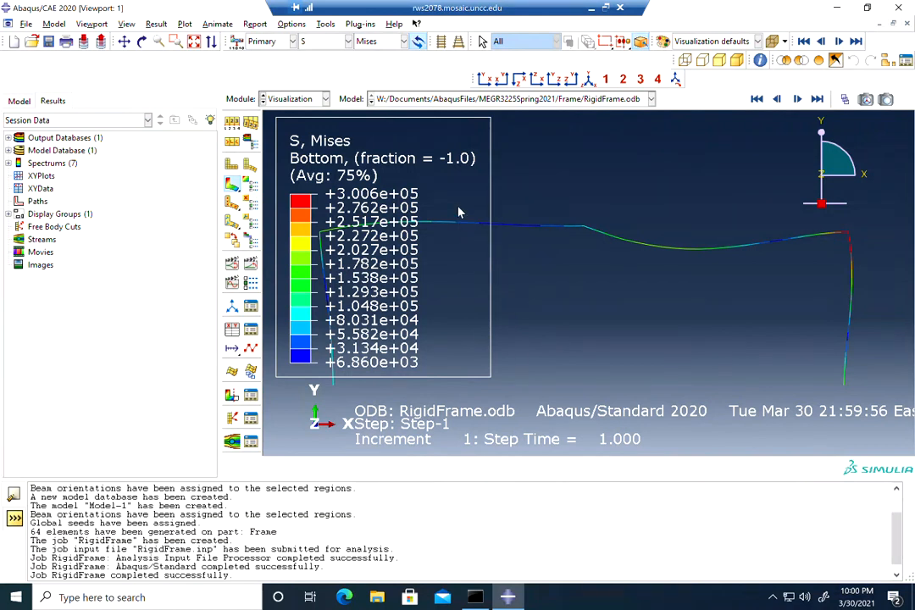
left_click_drag(218, 230, 130, 225)
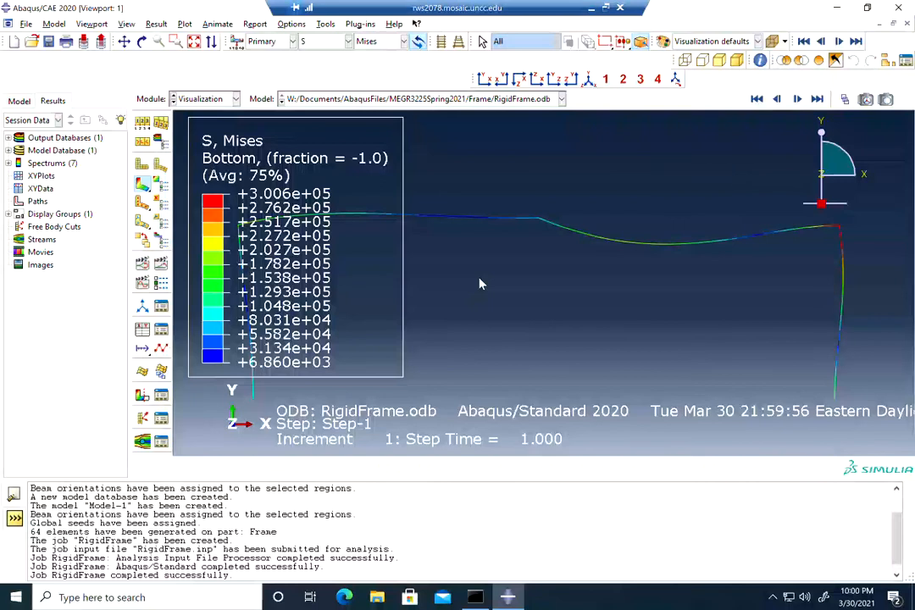
left_click(125, 40)
left_click_drag(541, 279, 632, 231)
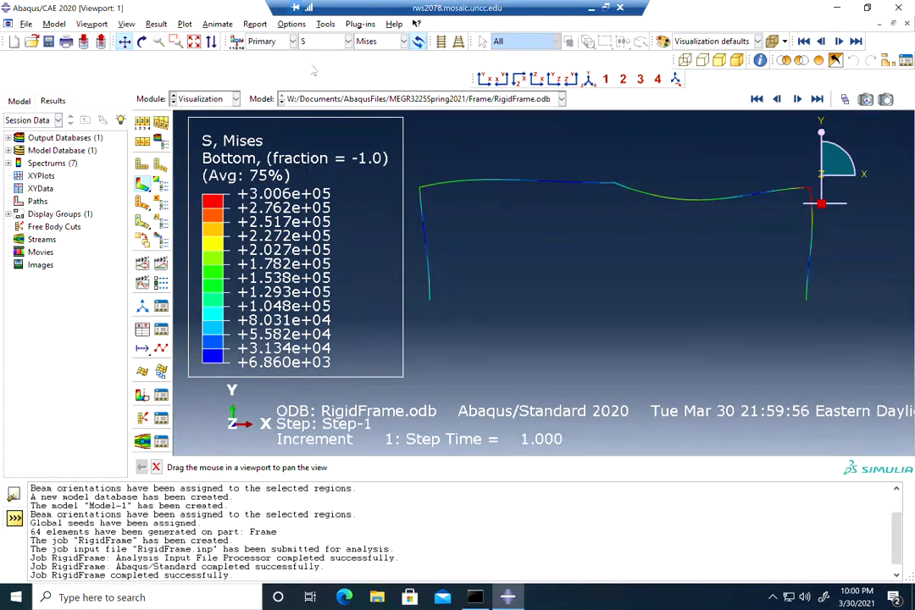
Step: Switch the contour plot's stress variable to component S11
left_click(373, 44)
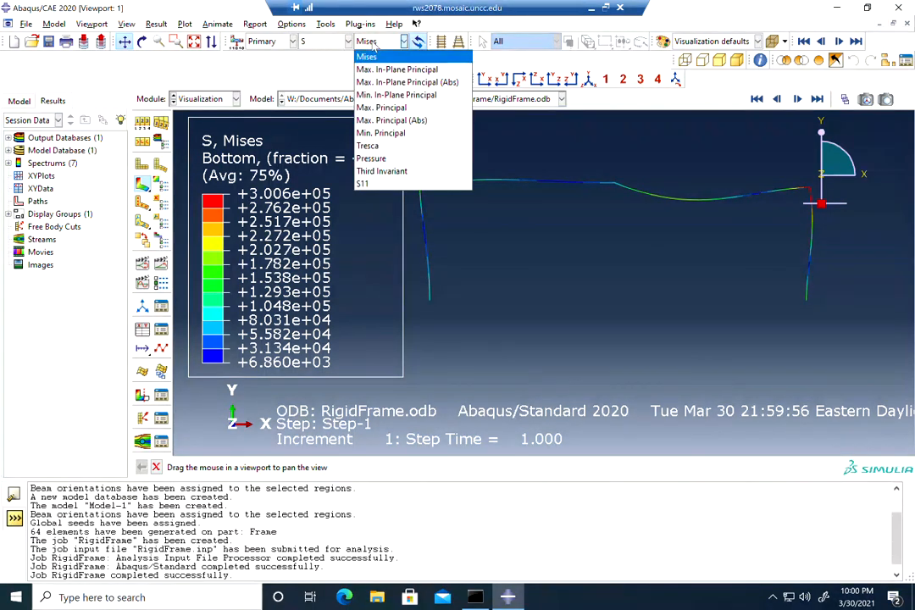
left_click(349, 172)
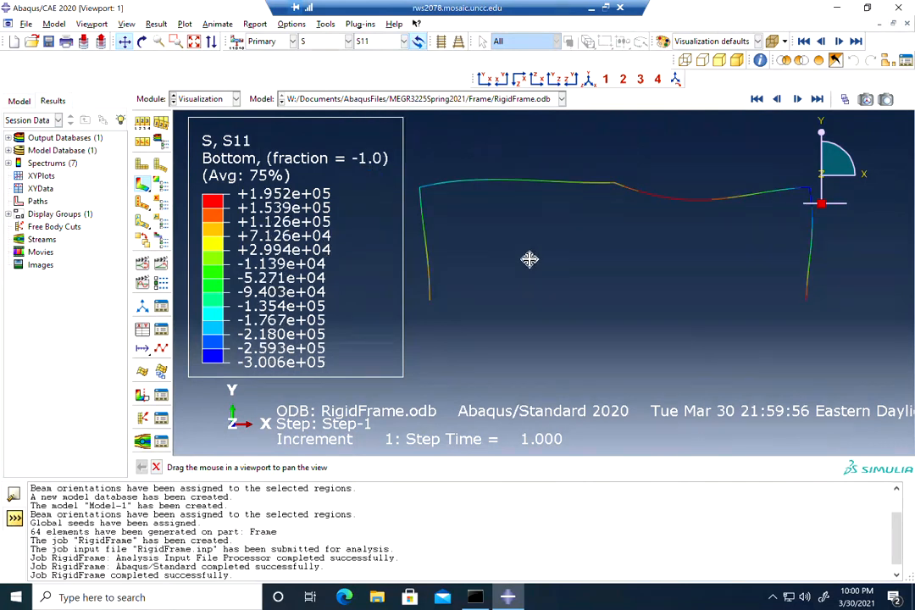
left_click_drag(540, 255, 547, 287)
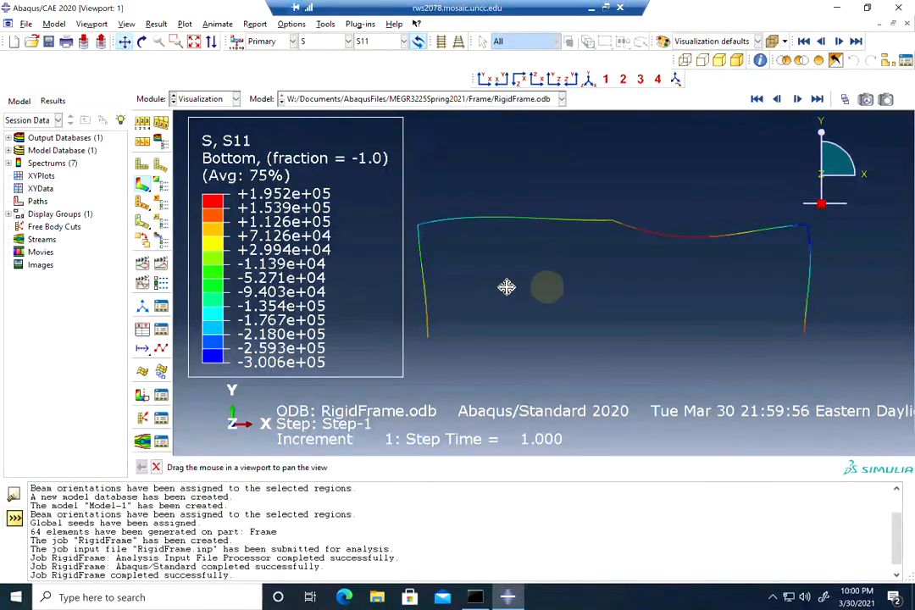
Step: Set the contour plot's limit options to show the locations of the maximum and minimum S11 values on the frame
left_click(162, 185)
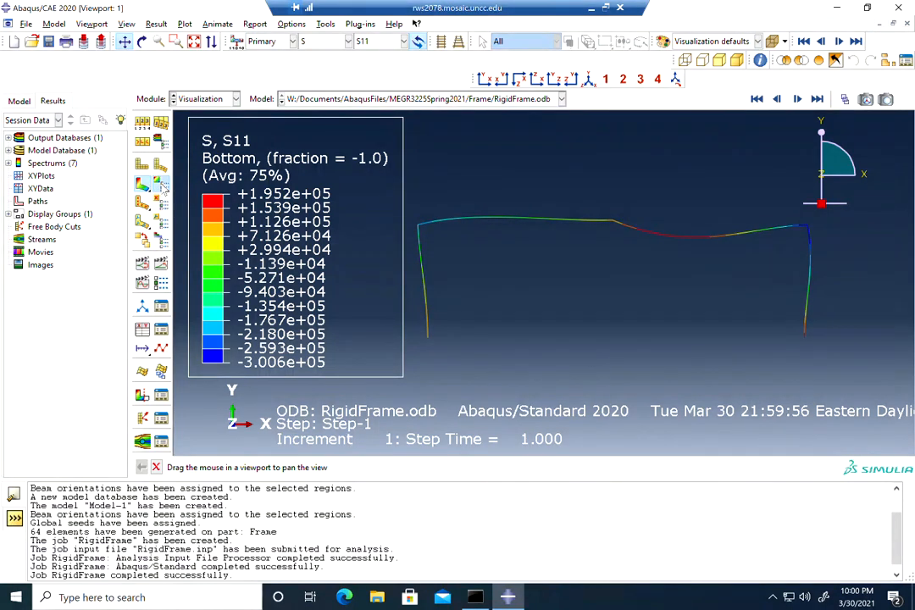
left_click_drag(776, 344, 475, 236)
left_click_drag(427, 218, 254, 119)
left_click_drag(441, 176, 711, 252)
left_click(479, 255)
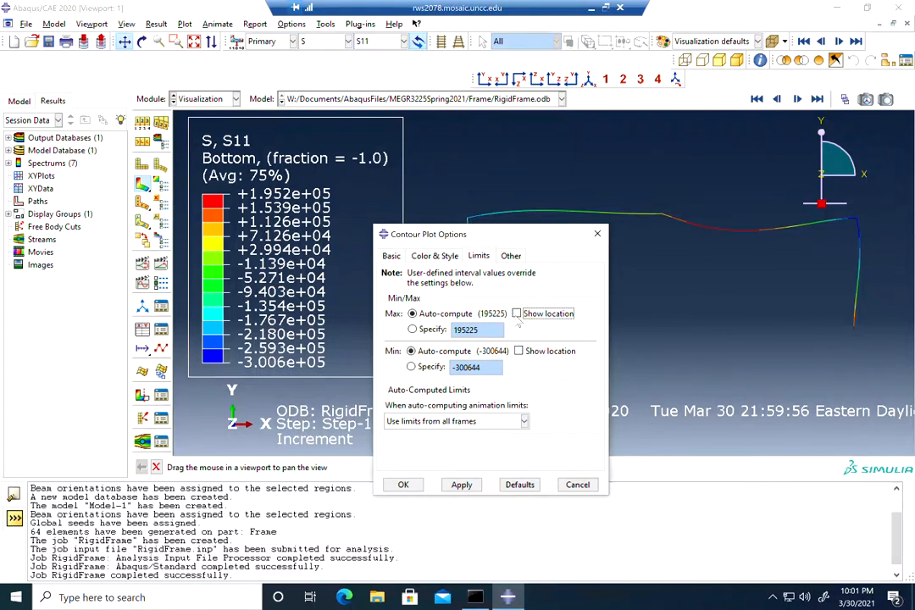
left_click(516, 314)
left_click(519, 351)
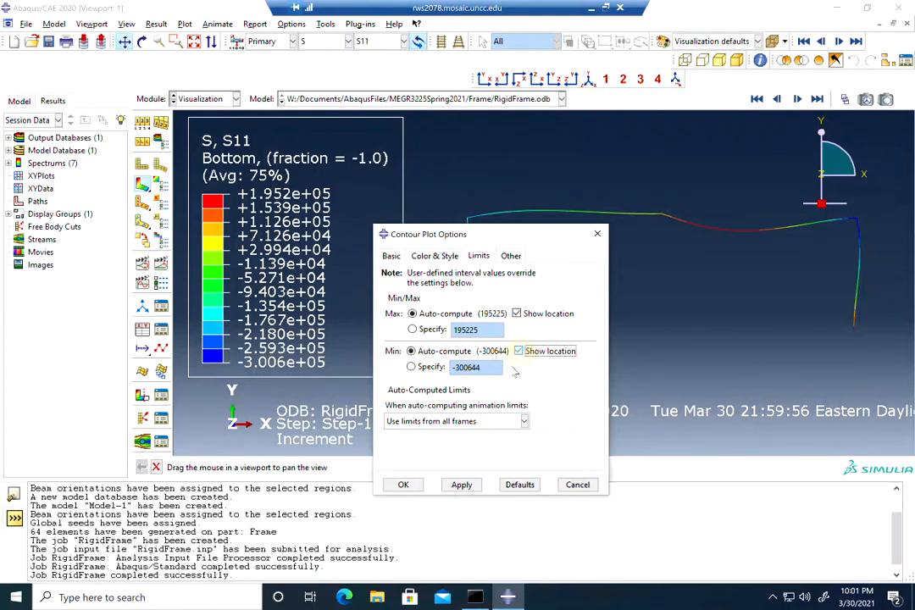
left_click(457, 487)
left_click_drag(540, 237, 219, 217)
left_click_drag(699, 280, 660, 294)
scroll(661, 294, "down", 1)
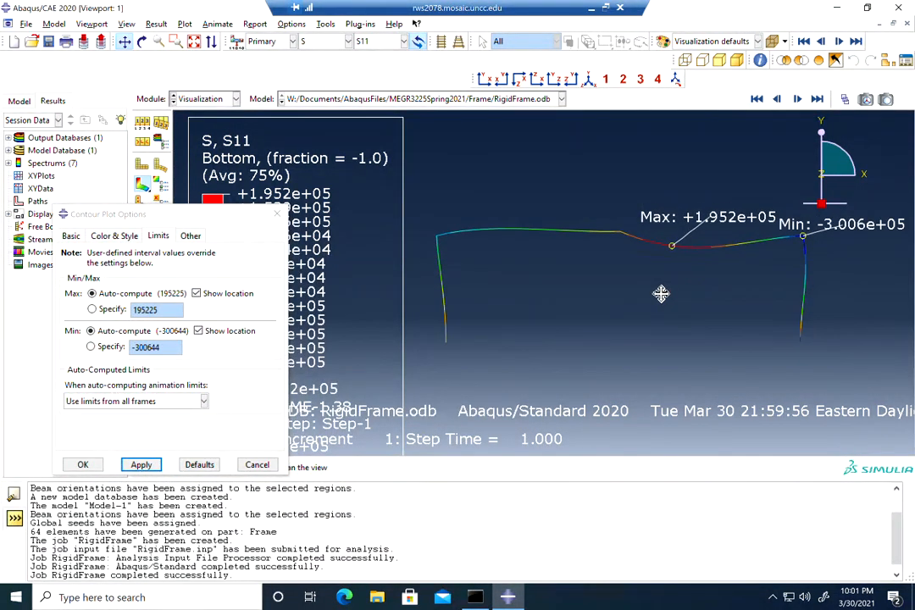
left_click(82, 464)
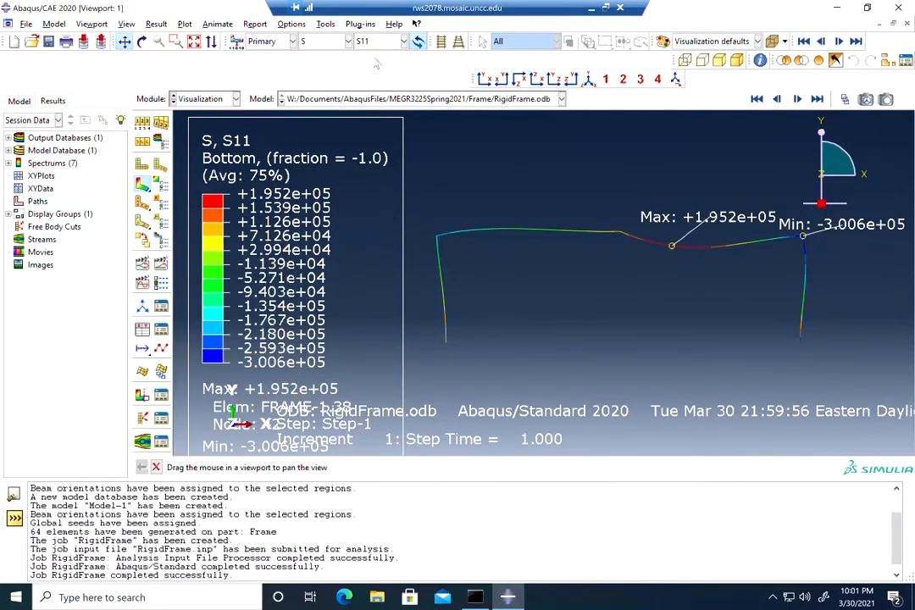
Step: Switch the contour plot to the magnitude of displacement U on the deformed frame
left_click(348, 43)
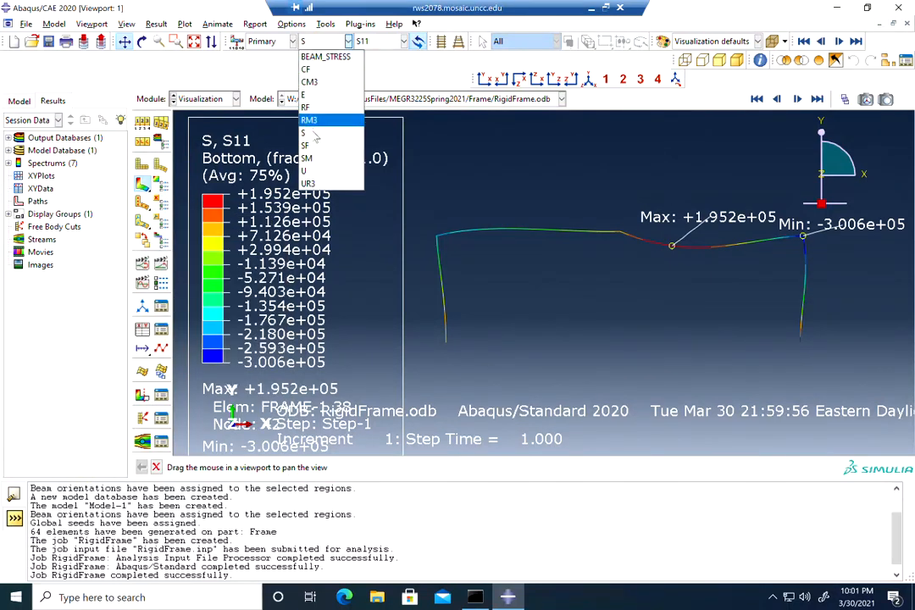
left_click(307, 171)
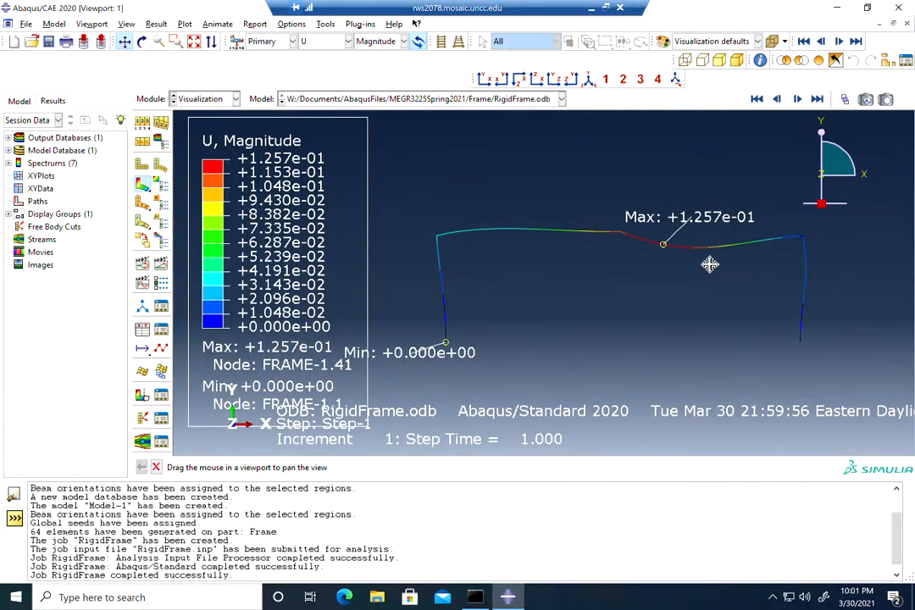
left_click_drag(546, 292, 566, 341)
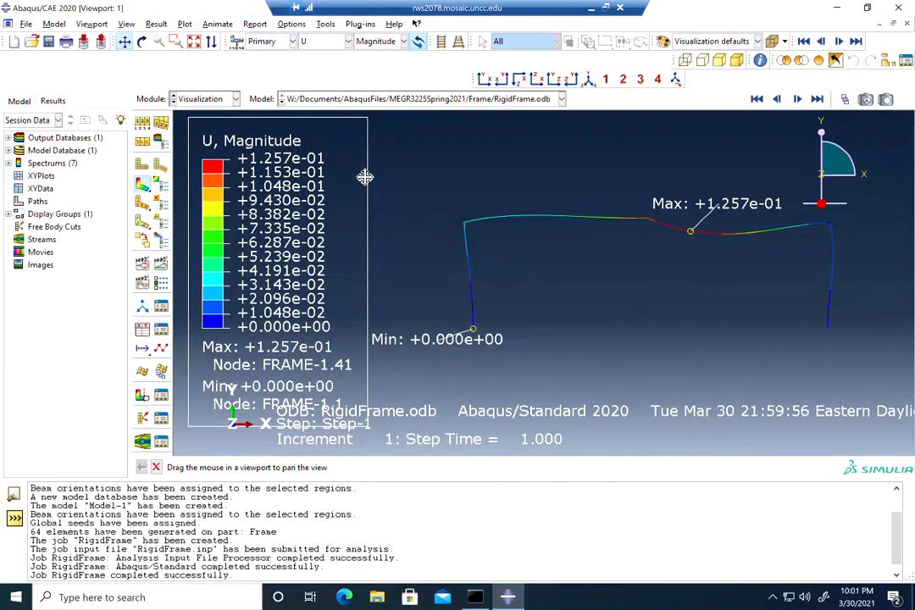
Step: Set up a field output report at the Unique Nodal position with reaction components RF1 and RF2 and reaction moment RM3
left_click(255, 26)
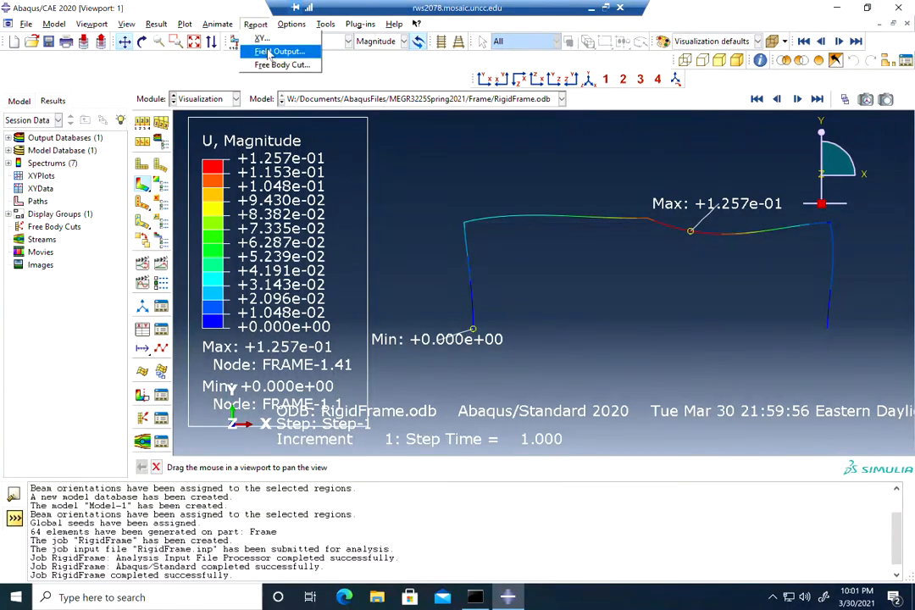
left_click(270, 52)
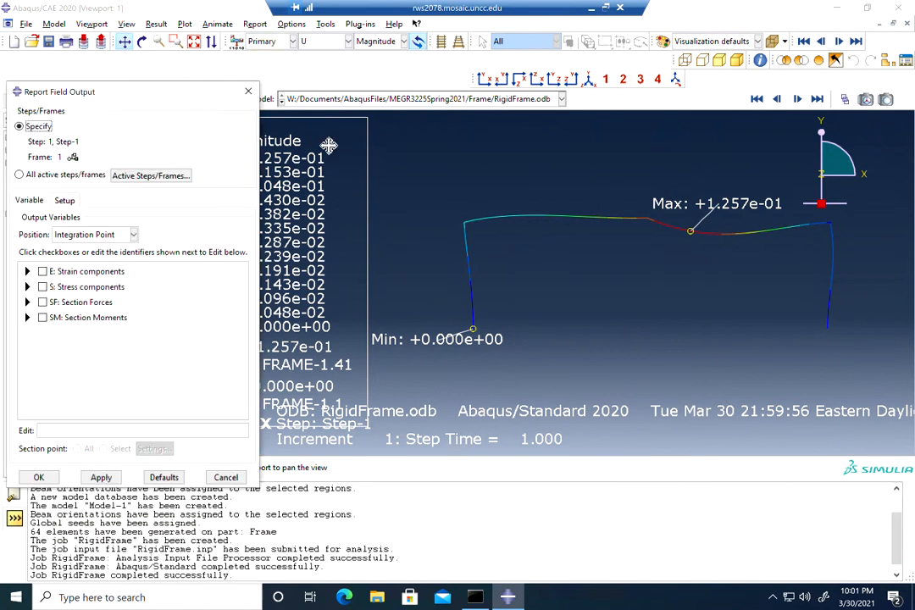
left_click_drag(139, 94, 294, 78)
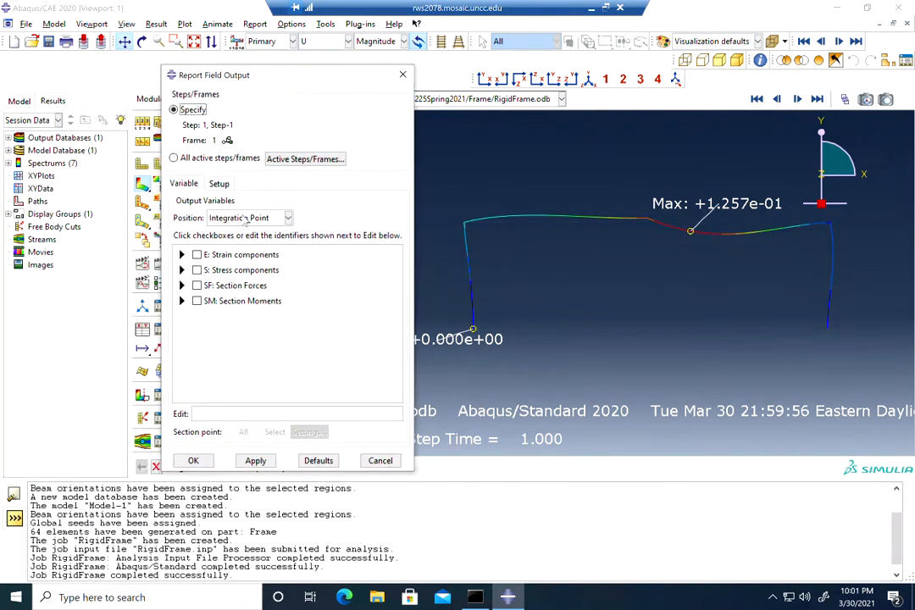
left_click(244, 219)
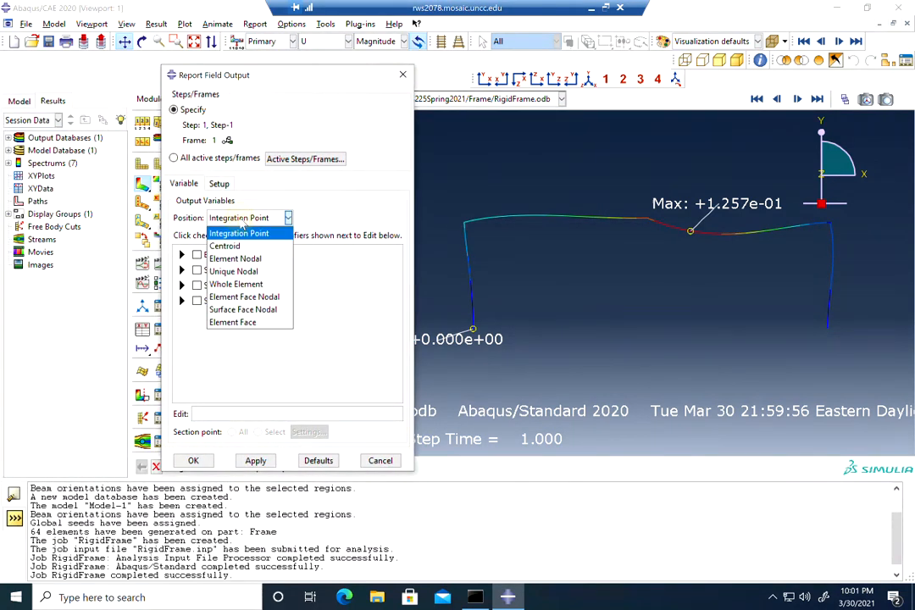
left_click(246, 273)
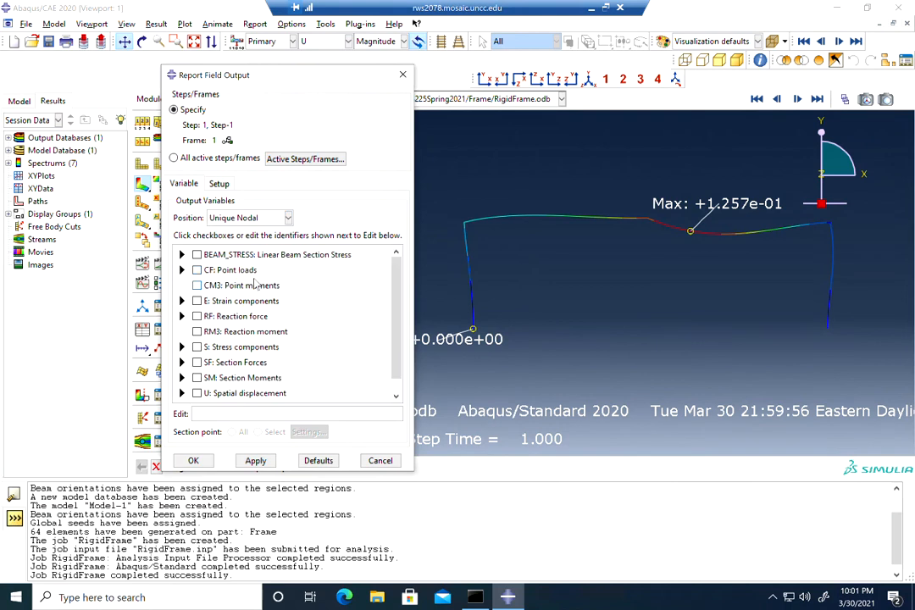
left_click(181, 316)
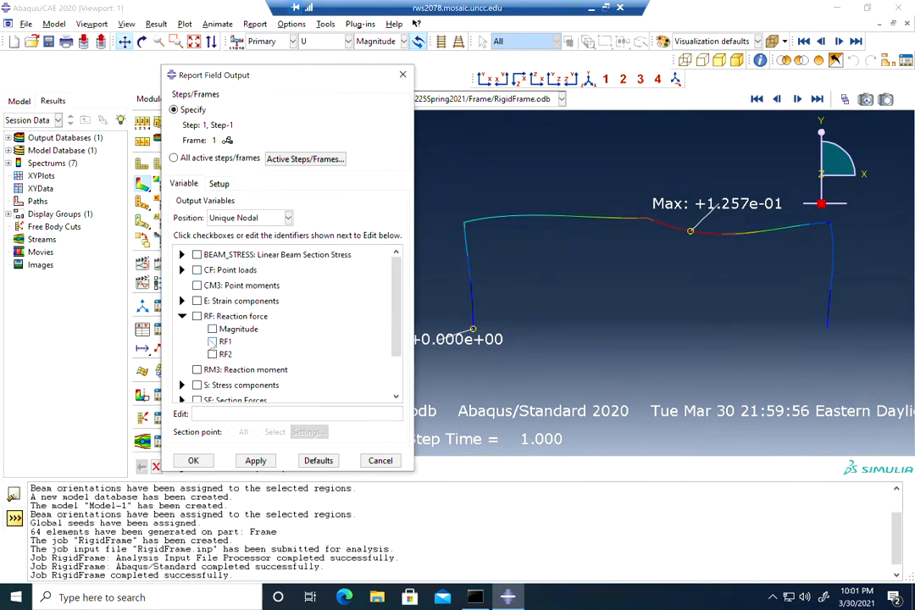
left_click(197, 316)
left_click(196, 369)
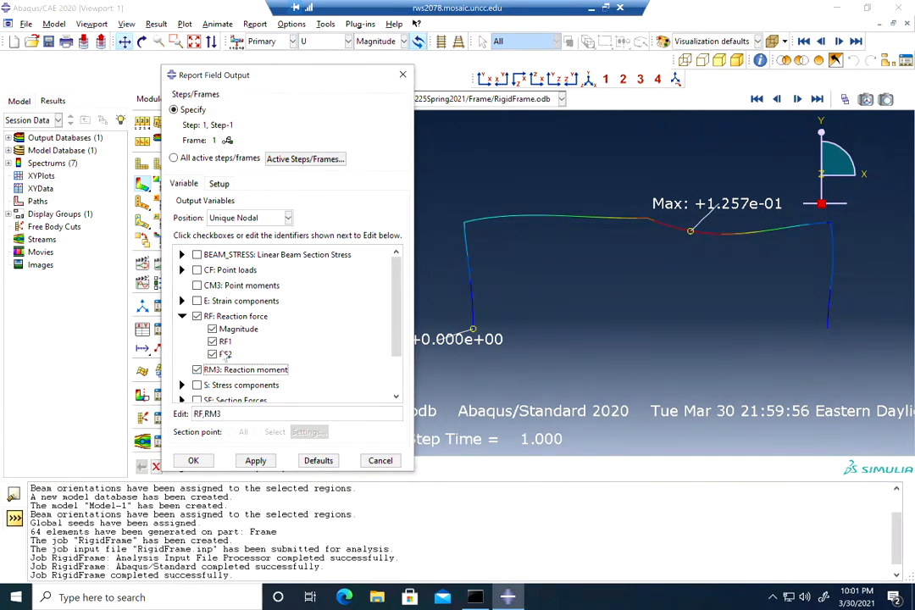
left_click(211, 329)
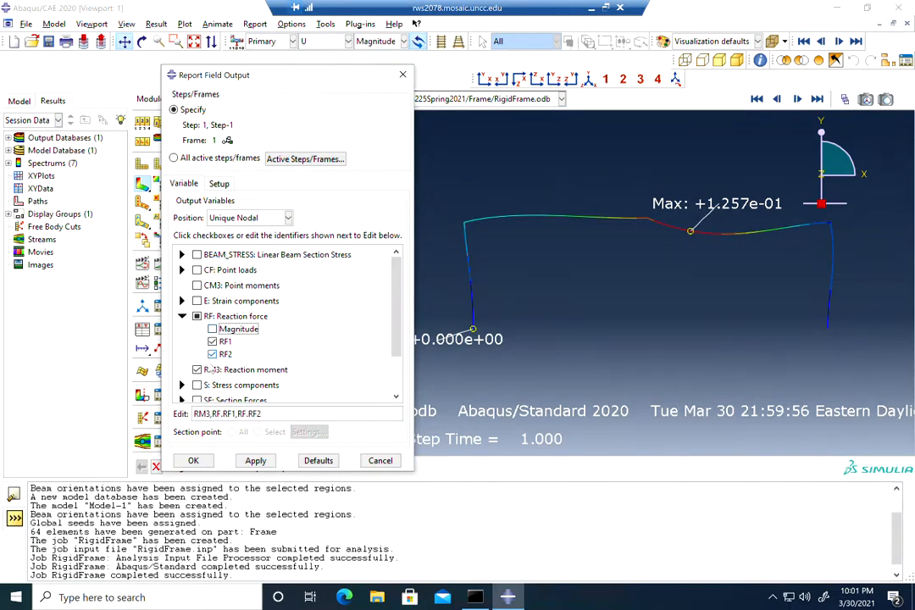
Step: Name the report file SupportReac.rpt and write the field output report
left_click(219, 183)
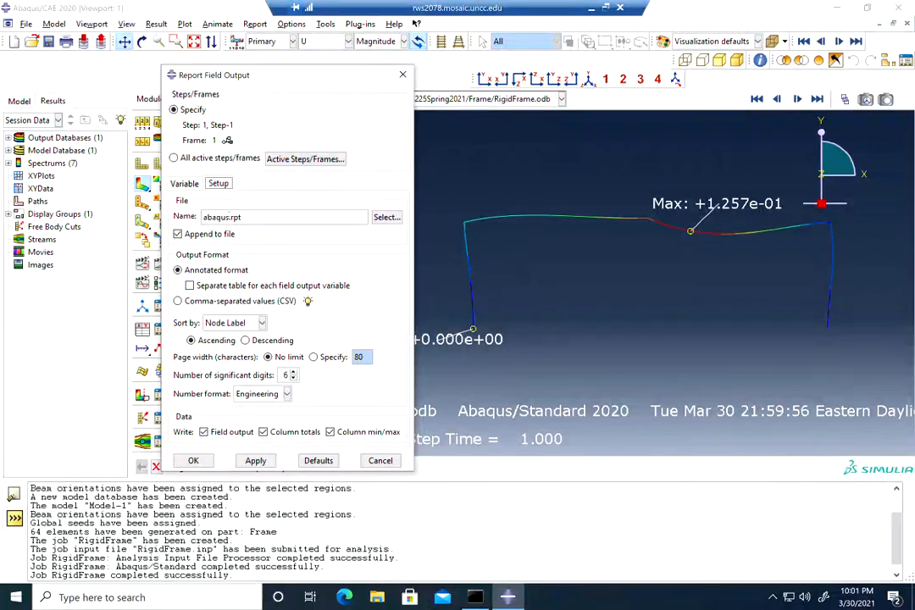
double_click(230, 216)
left_click(215, 218)
double_click(225, 218)
left_click(221, 217)
key("BackSpace")
key("BackSpace")
key("BackSpace")
key("BackSpace")
type("Support")
key("BackSpace")
key("BackSpace")
key("BackSpace")
type("ortReac")
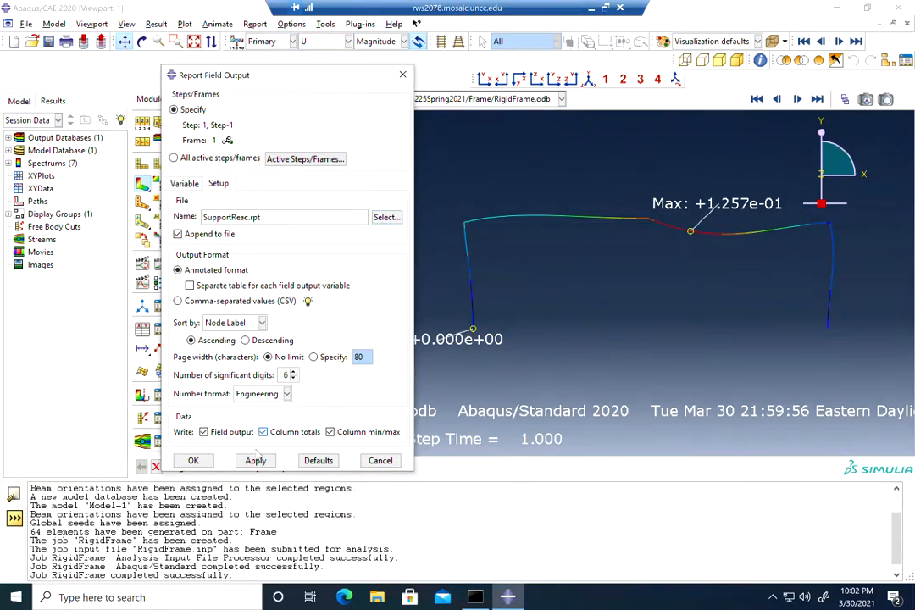
left_click(194, 460)
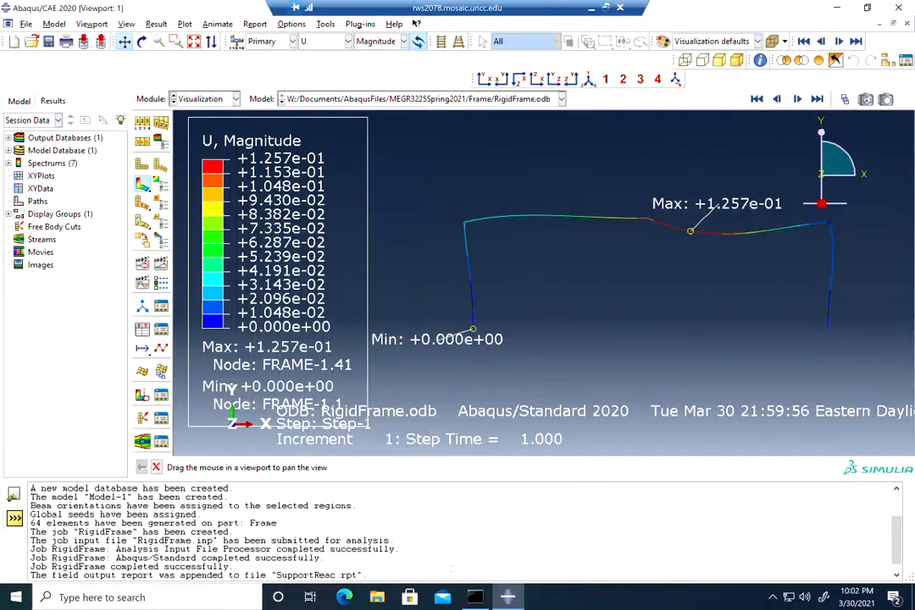
Step: In File Explorer, sort Documents\AbaqusFiles\MEGR3225Spring2021\Frame by date modified and open the SupportReac report
left_click(378, 598)
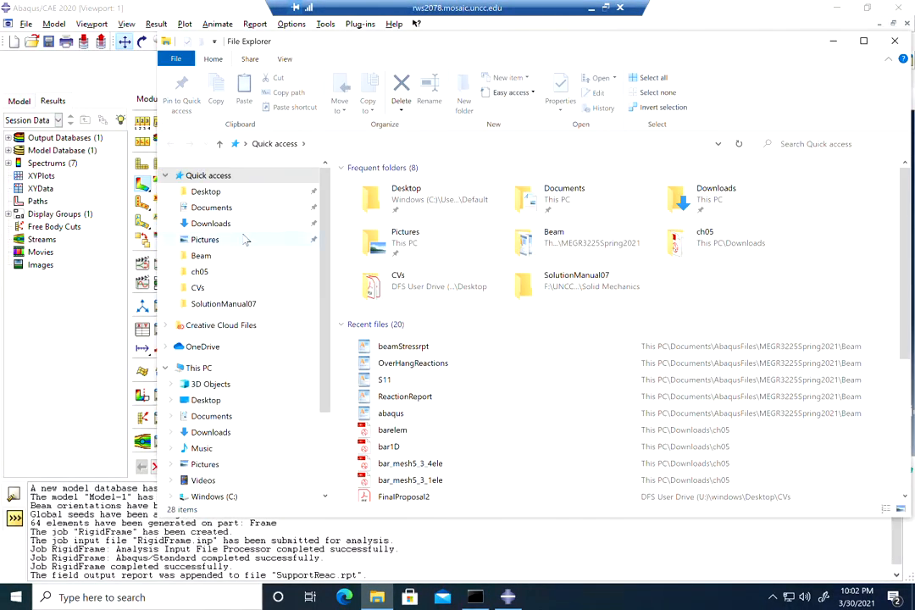
left_click(208, 207)
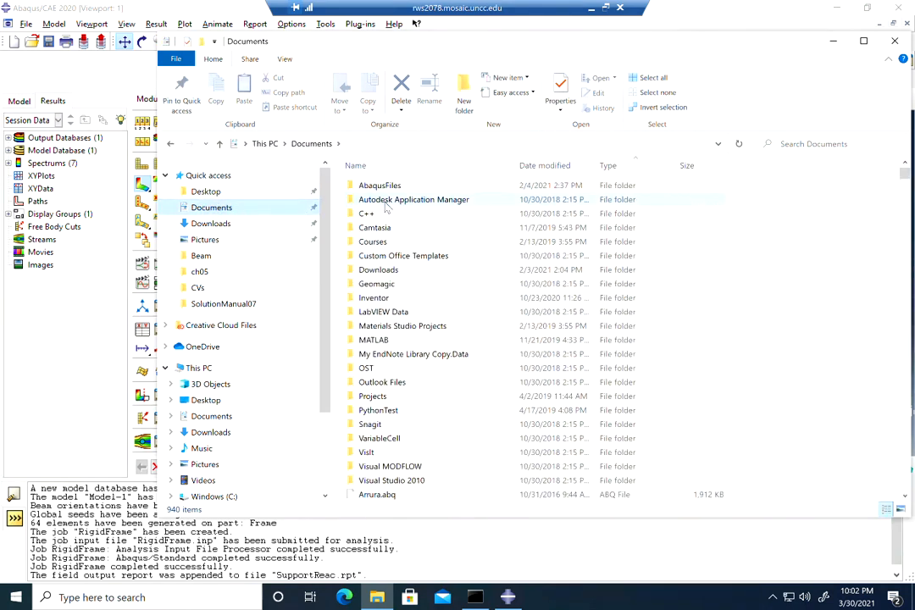
double_click(383, 185)
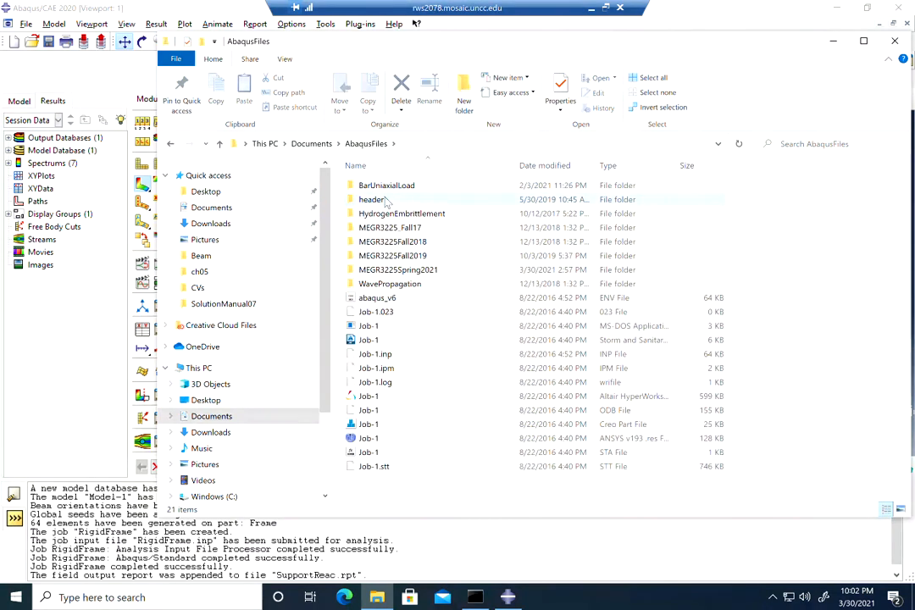
double_click(383, 271)
left_click(377, 200)
double_click(377, 200)
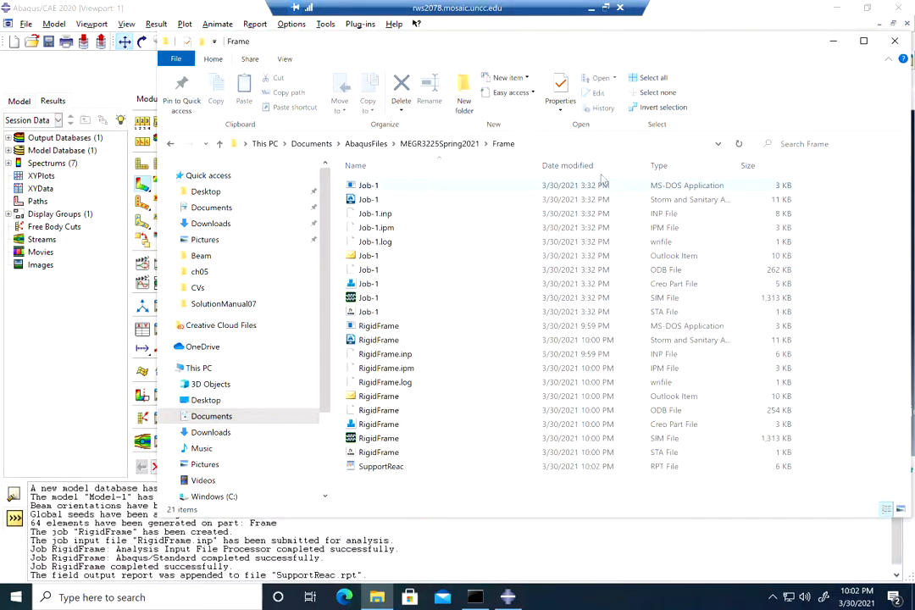
left_click(571, 165)
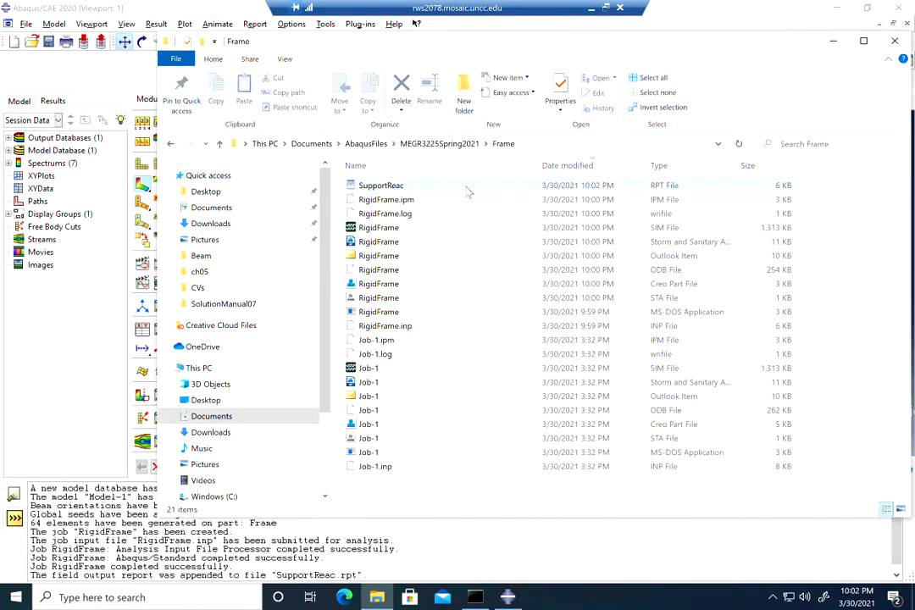
double_click(405, 187)
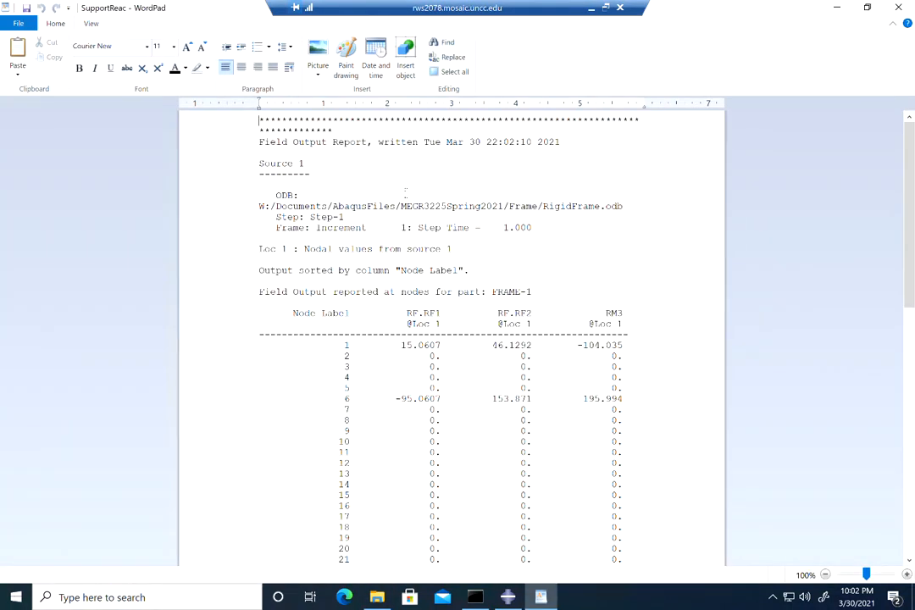
Step: Examine the RF1, RF2 and RM3 reactions at the support nodes in the report, and return to the displacement plot in Abaqus/CAE
scroll(423, 282, "down", 1)
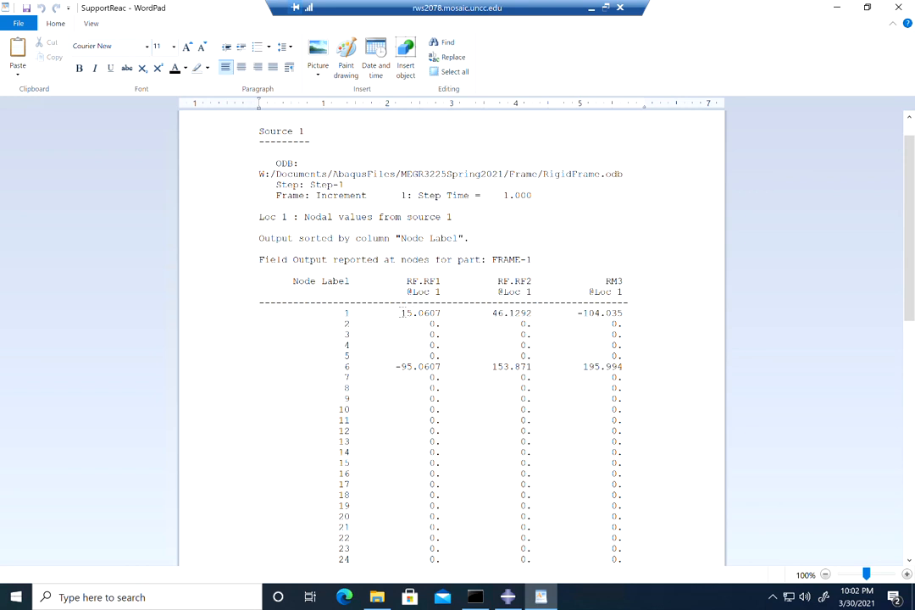
left_click_drag(402, 312, 441, 312)
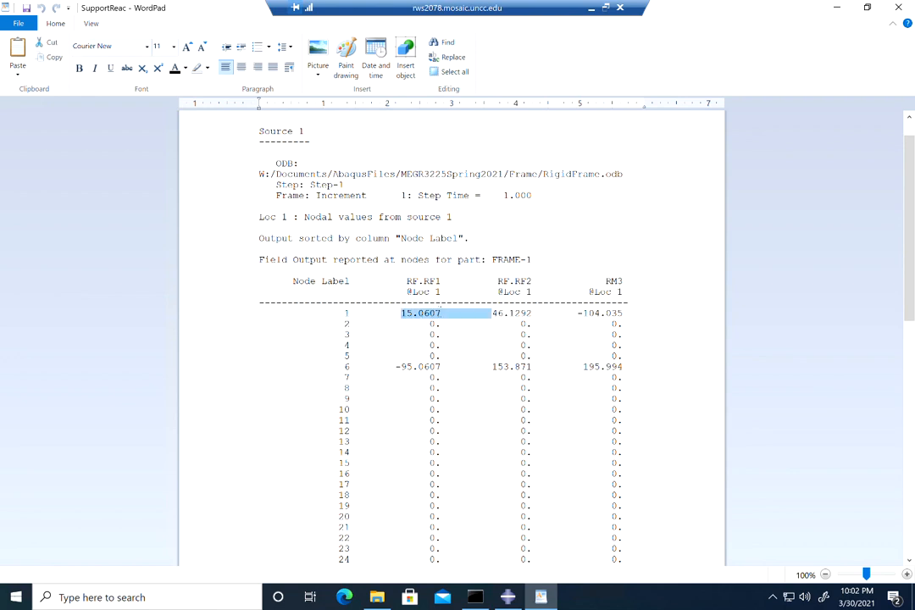
double_click(428, 317)
left_click(507, 597)
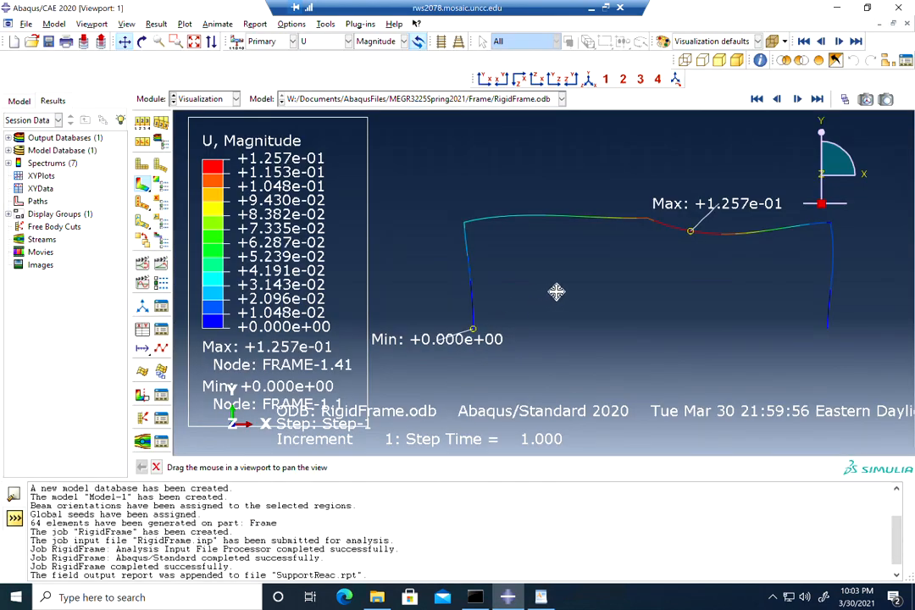
left_click_drag(563, 297, 553, 292)
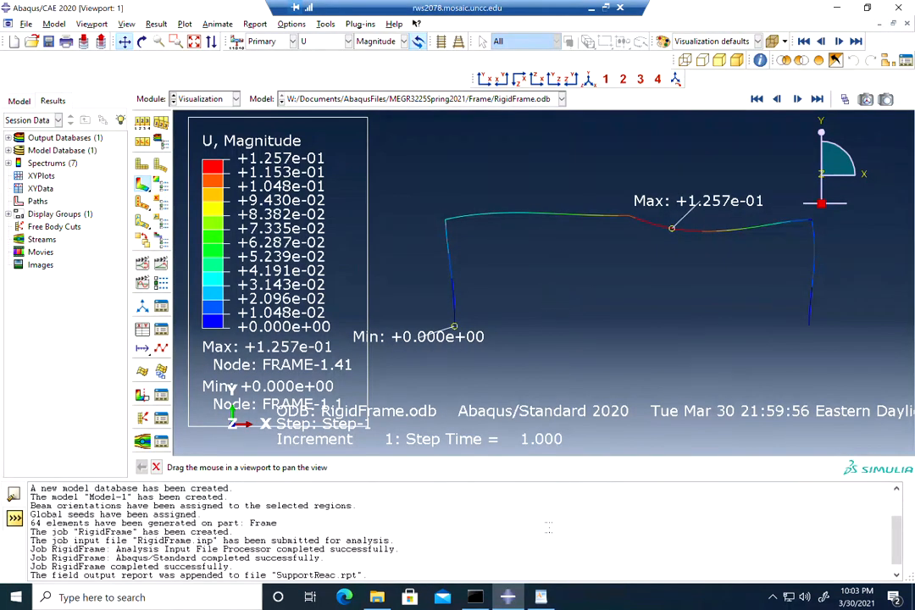